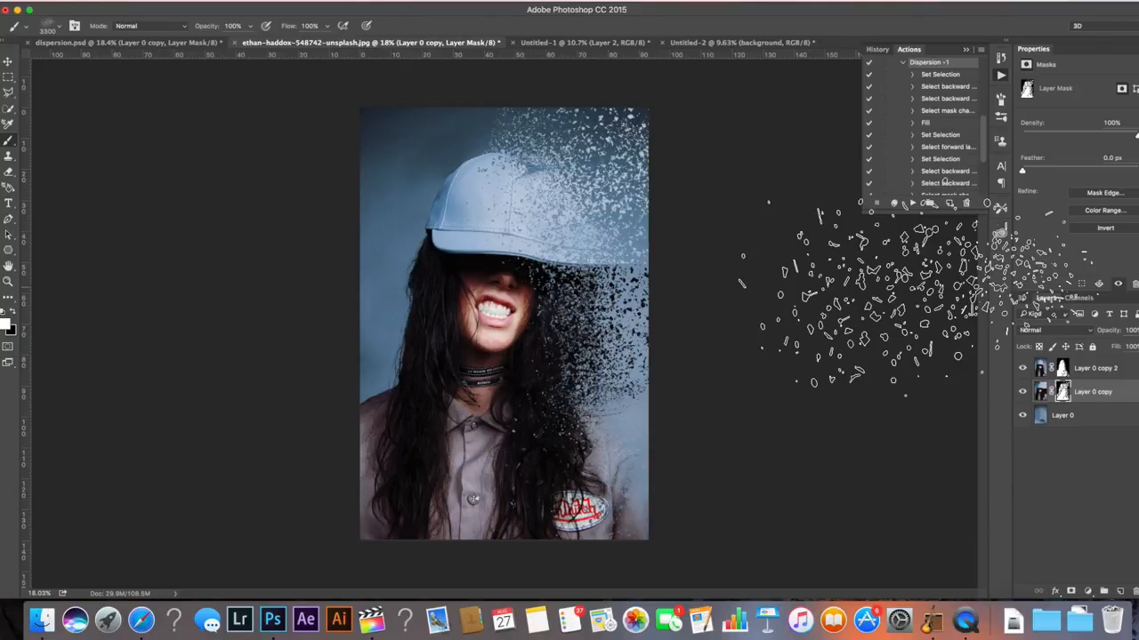
# Switch to the Dispersion 1 document and toggle the add to liquify and add to cut out layers to compare their brush strokes
pyautogui.click(965, 50)
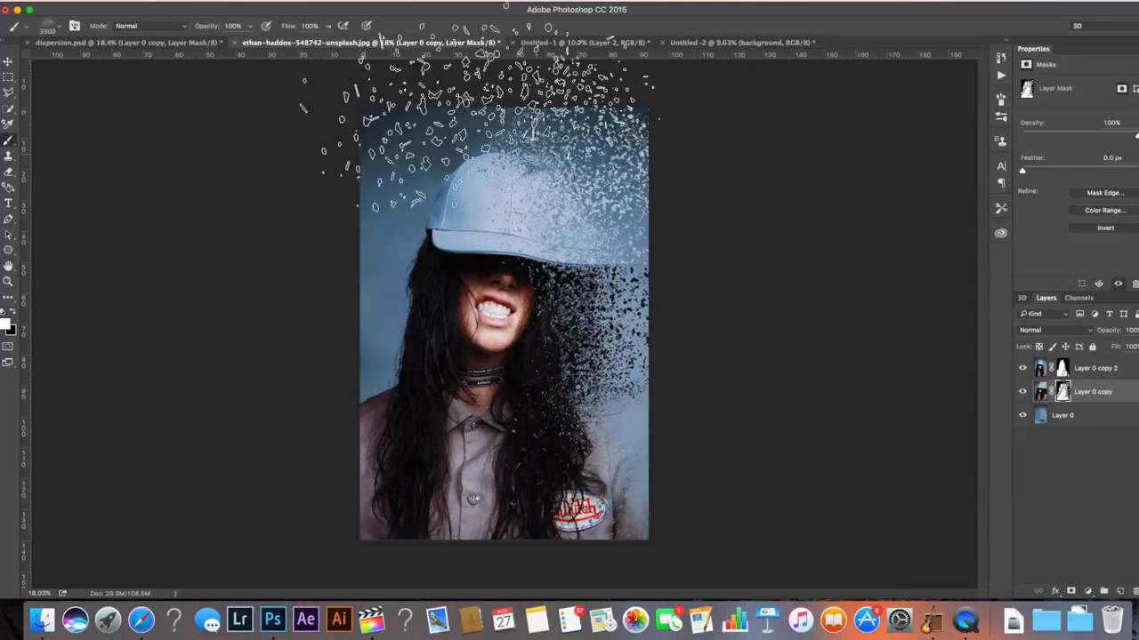
pyautogui.click(701, 47)
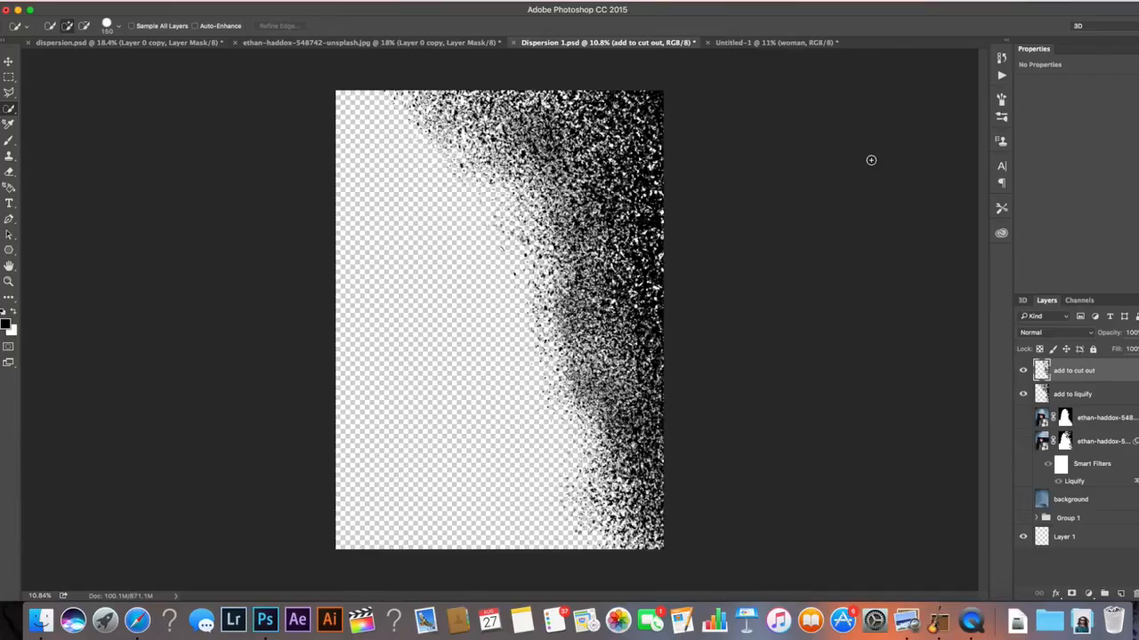
pyautogui.click(1022, 395)
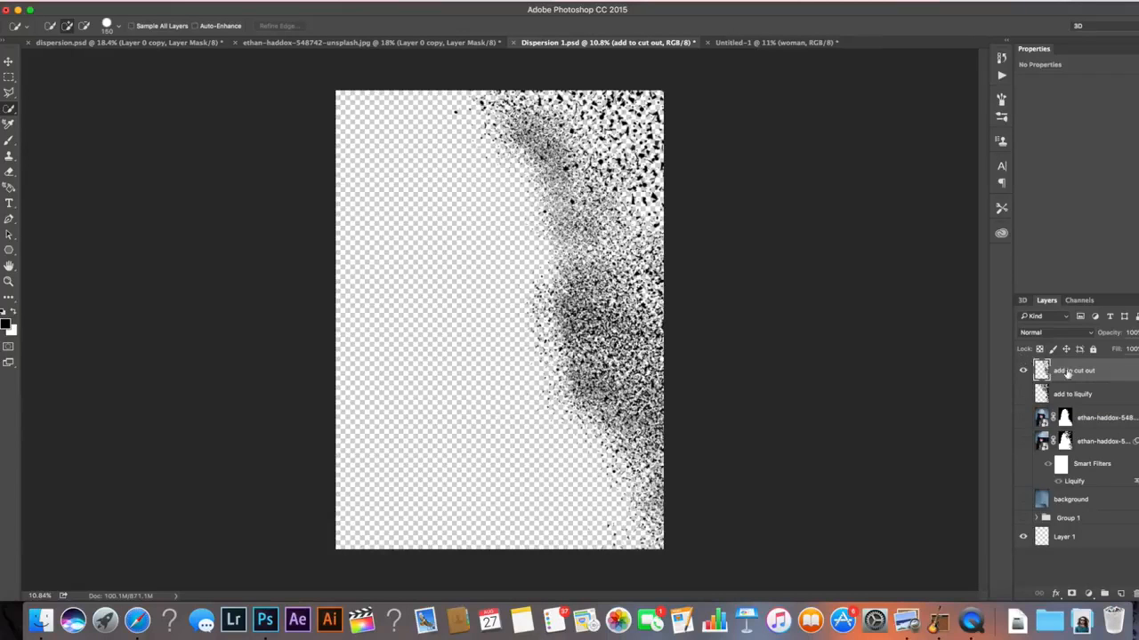
pyautogui.click(1023, 394)
pyautogui.click(1023, 371)
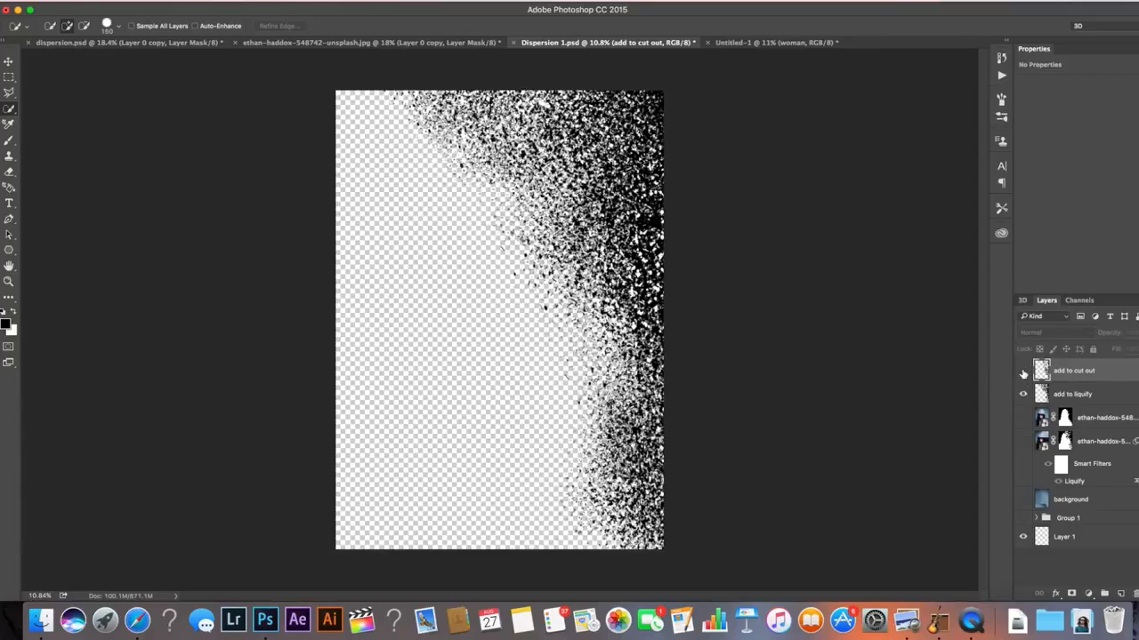
# Switch to the Untitled-1 document containing the woman photo layer
pyautogui.hotkey('ctrl', 'Tab')
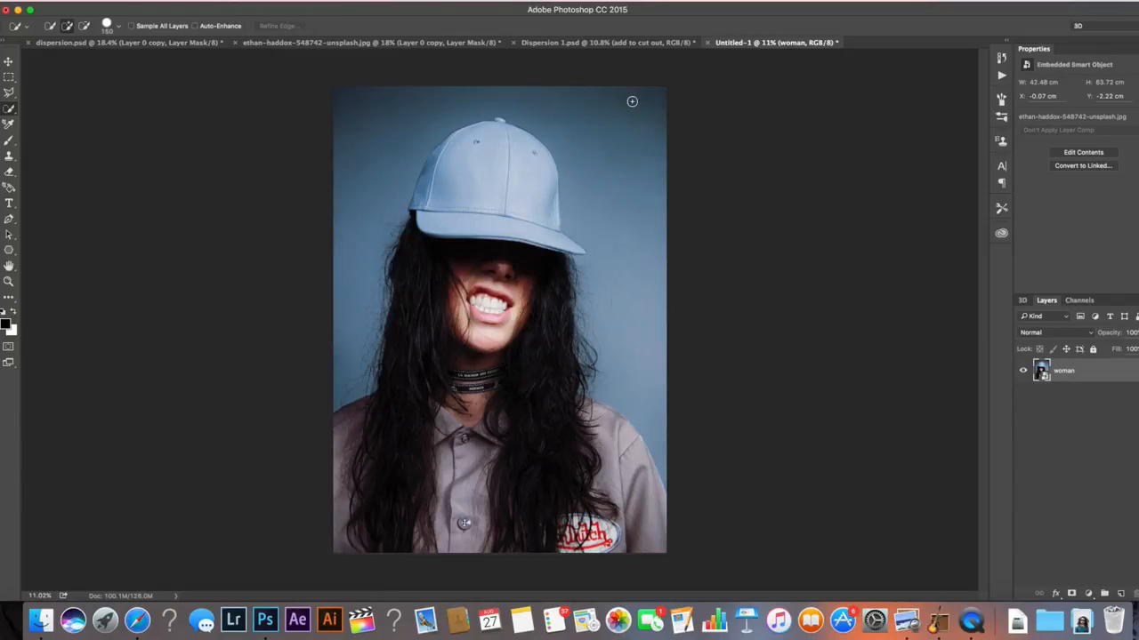
pyautogui.press('super+n')
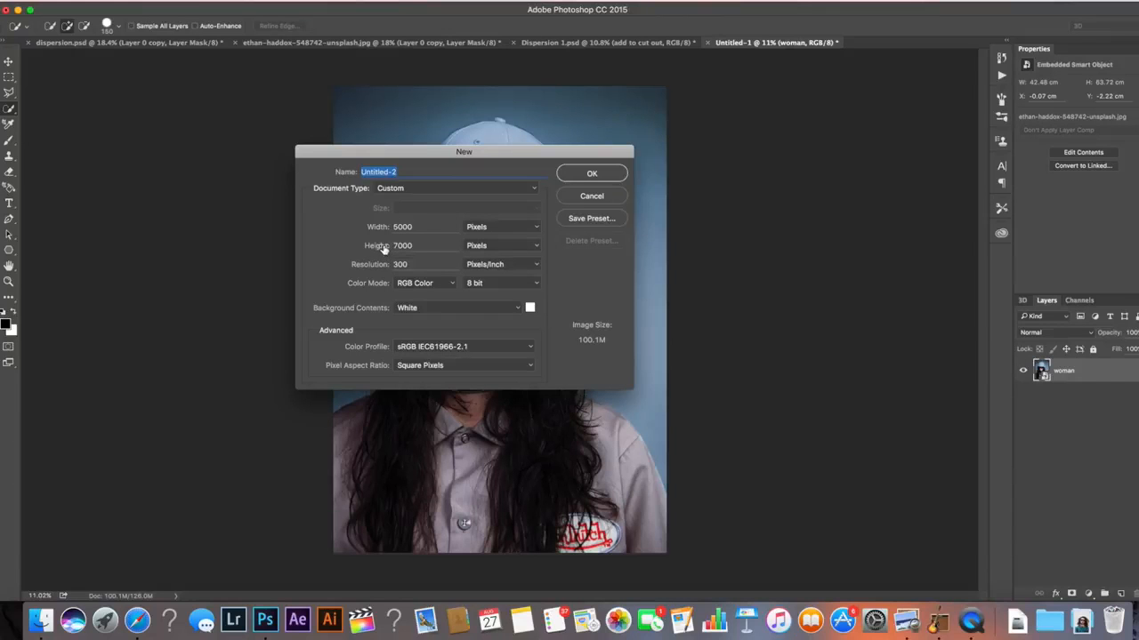
pyautogui.click(578, 201)
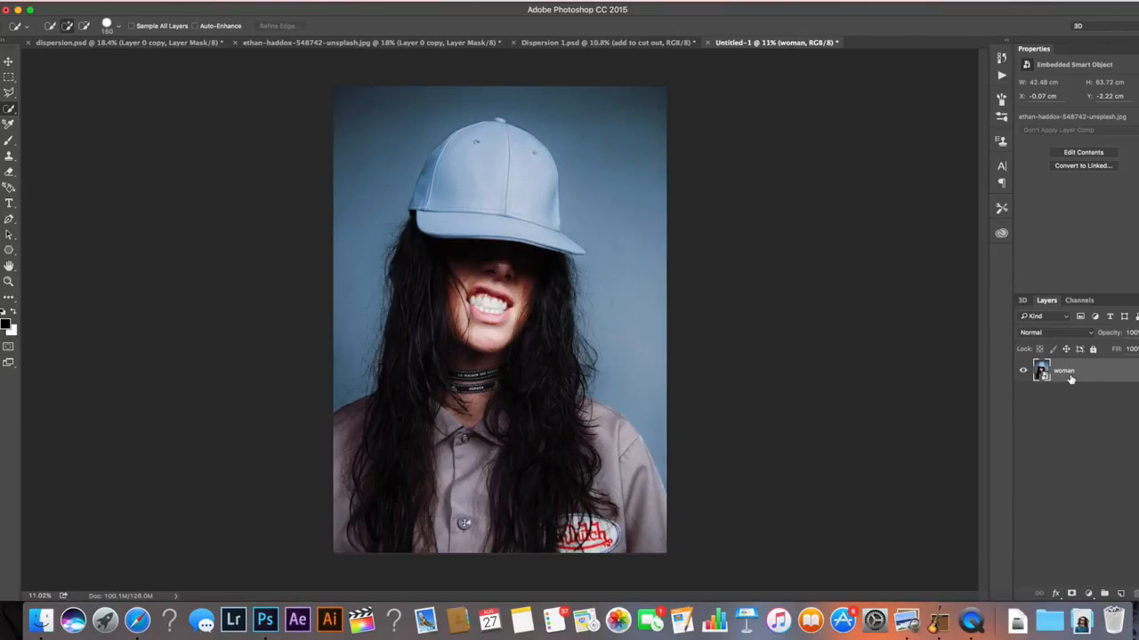
# Duplicate the woman layer, hide the copy, and select the original woman layer
pyautogui.press('super+j')
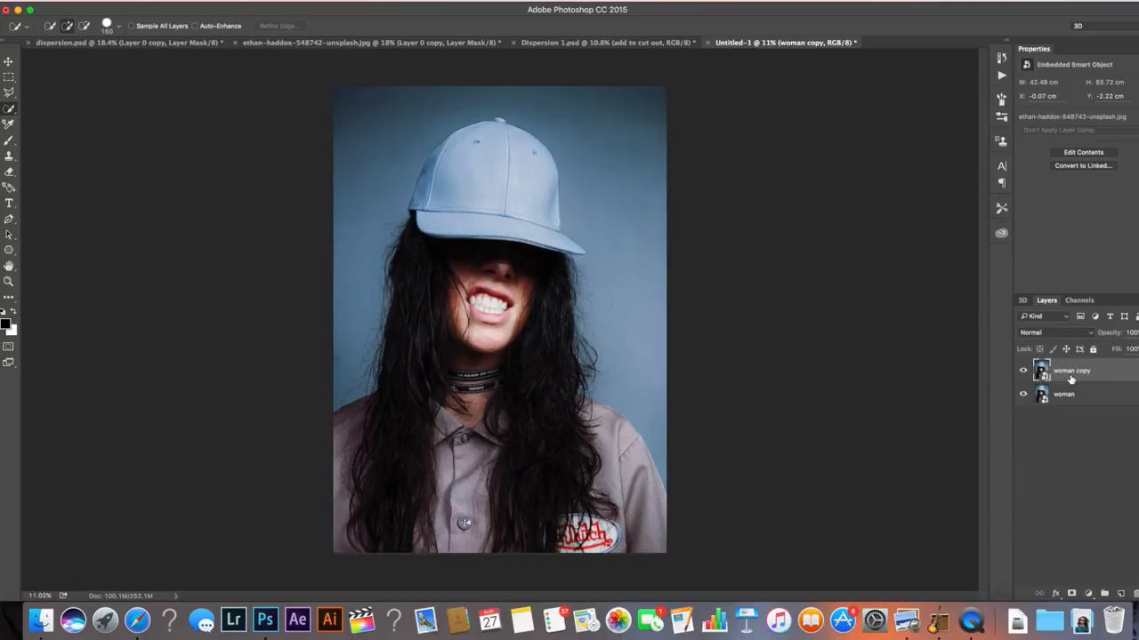
pyautogui.click(1023, 373)
pyautogui.click(1111, 401)
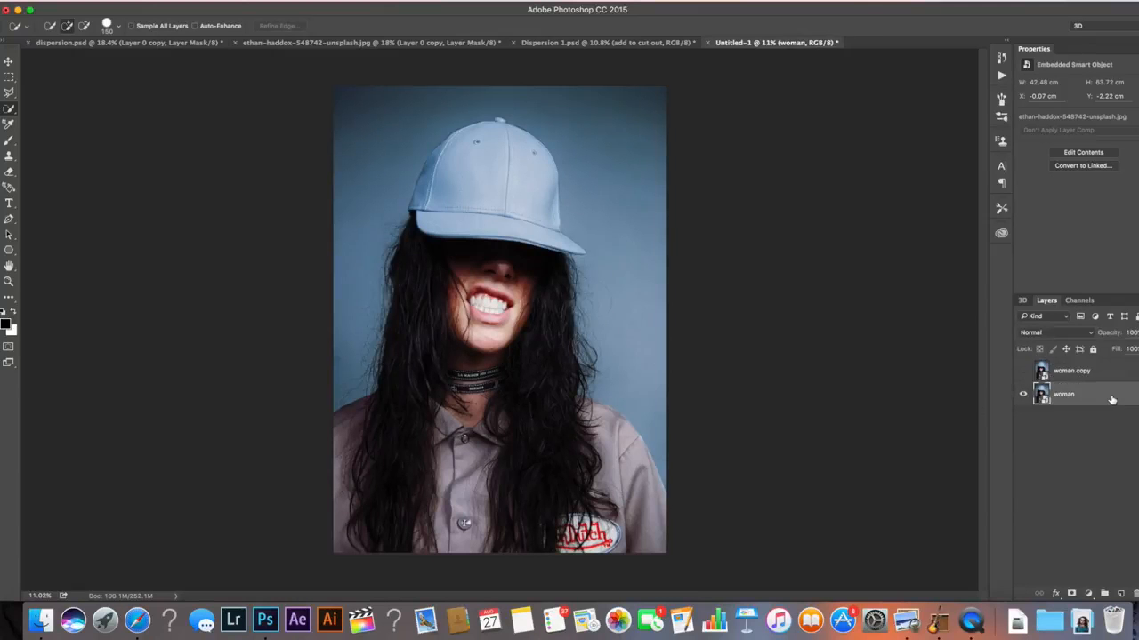
# Select the woman's figure on the original layer with the Quick Selection tool
pyautogui.rightClick(9, 112)
pyautogui.click(67, 109)
pyautogui.moveTo(553, 252)
pyautogui.mouseDown()
pyautogui.moveTo(425, 402)
pyautogui.moveTo(446, 550)
pyautogui.moveTo(515, 543)
pyautogui.mouseUp()
pyautogui.moveTo(634, 535)
pyautogui.mouseDown()
pyautogui.moveTo(629, 494)
pyautogui.moveTo(592, 436)
pyautogui.mouseUp()
pyautogui.moveTo(548, 391)
pyautogui.mouseDown()
pyautogui.moveTo(529, 374)
pyautogui.moveTo(545, 402)
pyautogui.mouseUp()
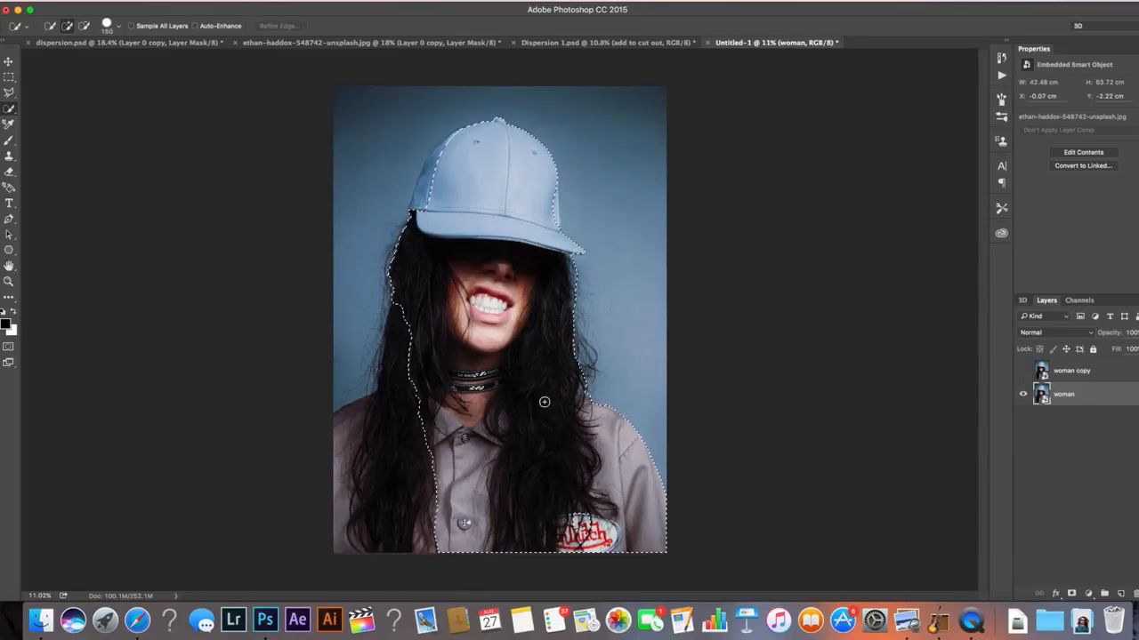
pyautogui.moveTo(412, 322)
pyautogui.mouseDown()
pyautogui.moveTo(378, 417)
pyautogui.moveTo(320, 452)
pyautogui.mouseUp()
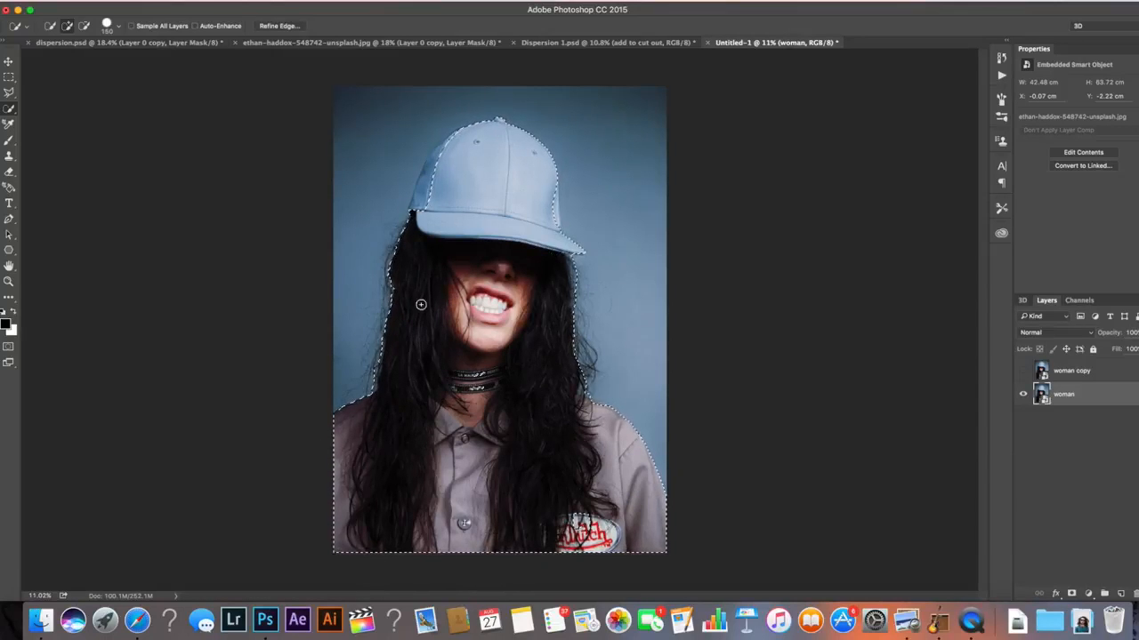
pyautogui.moveTo(426, 206); pyautogui.dragTo(422, 186)
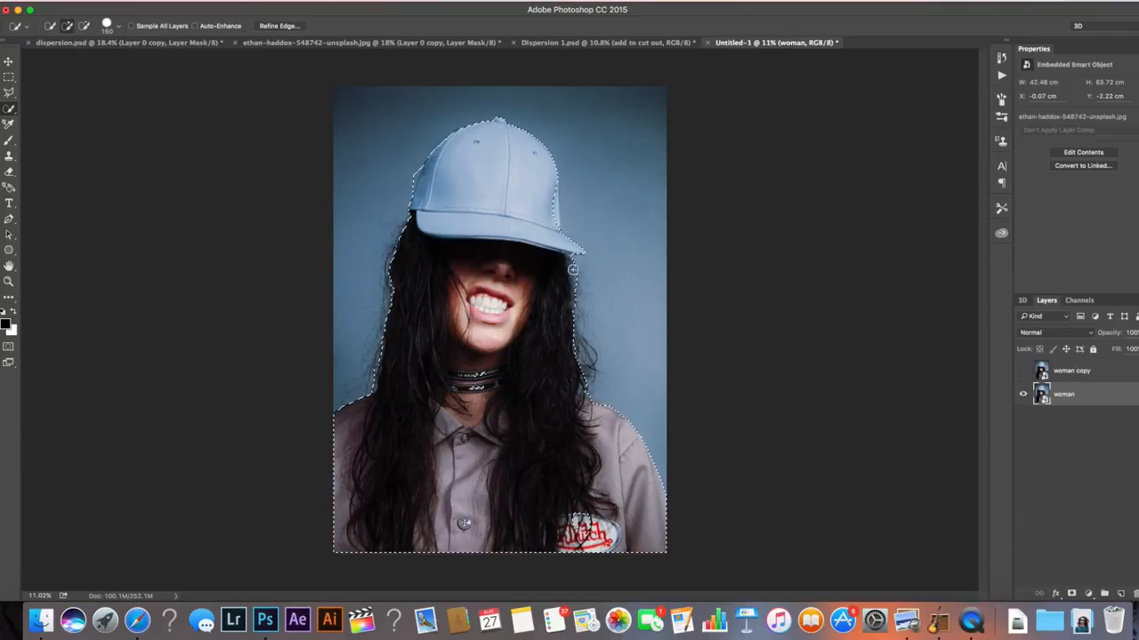
pyautogui.moveTo(569, 272); pyautogui.dragTo(593, 373)
pyautogui.moveTo(404, 243); pyautogui.dragTo(351, 387)
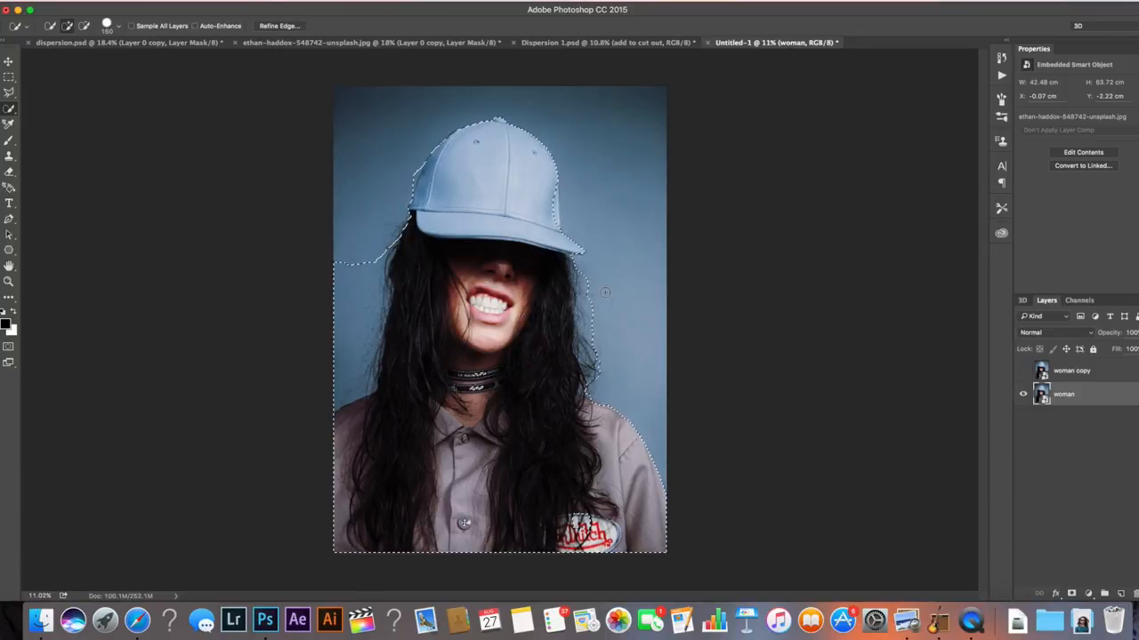
# Rasterize both the woman layer and its copy, then select the original woman layer
pyautogui.rightClick(1094, 394)
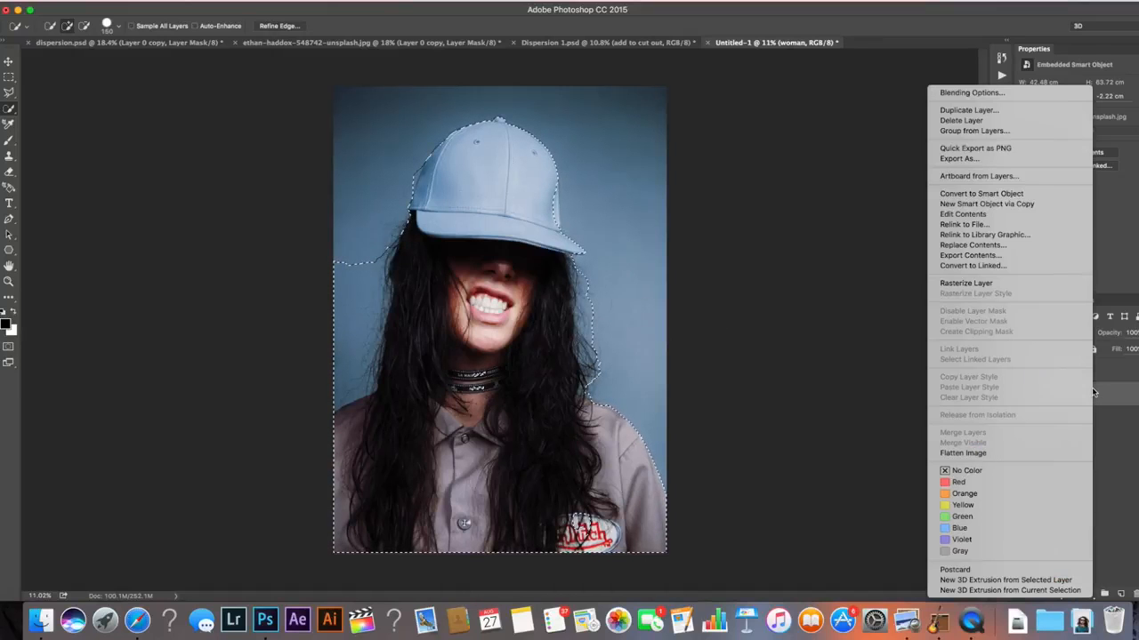
pyautogui.click(963, 288)
pyautogui.rightClick(1125, 377)
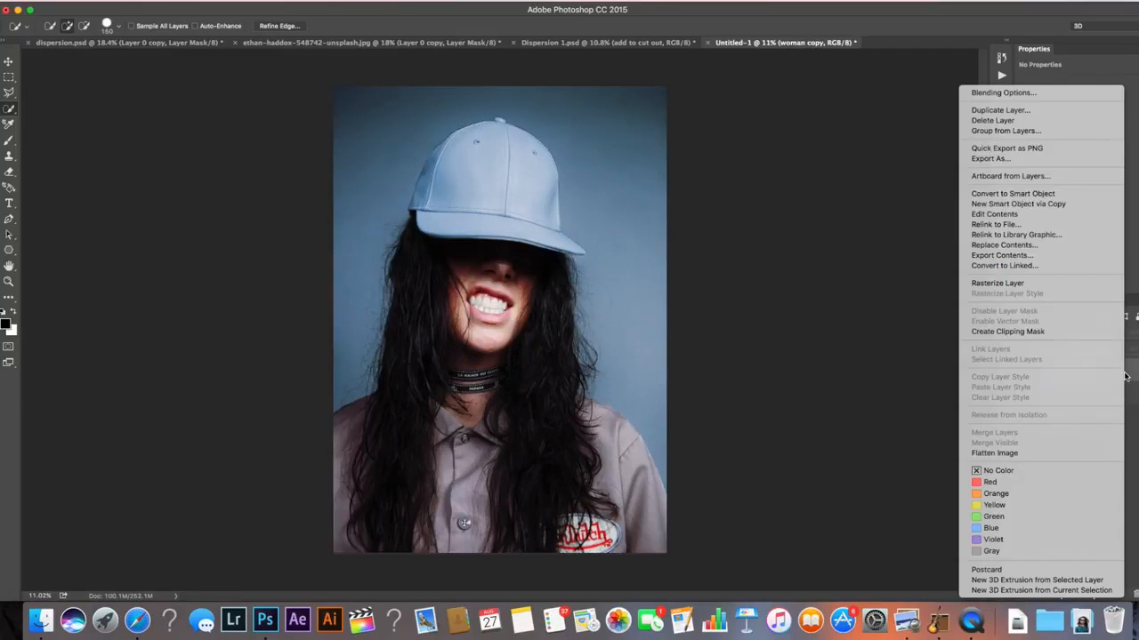
pyautogui.click(1023, 284)
pyautogui.click(1102, 399)
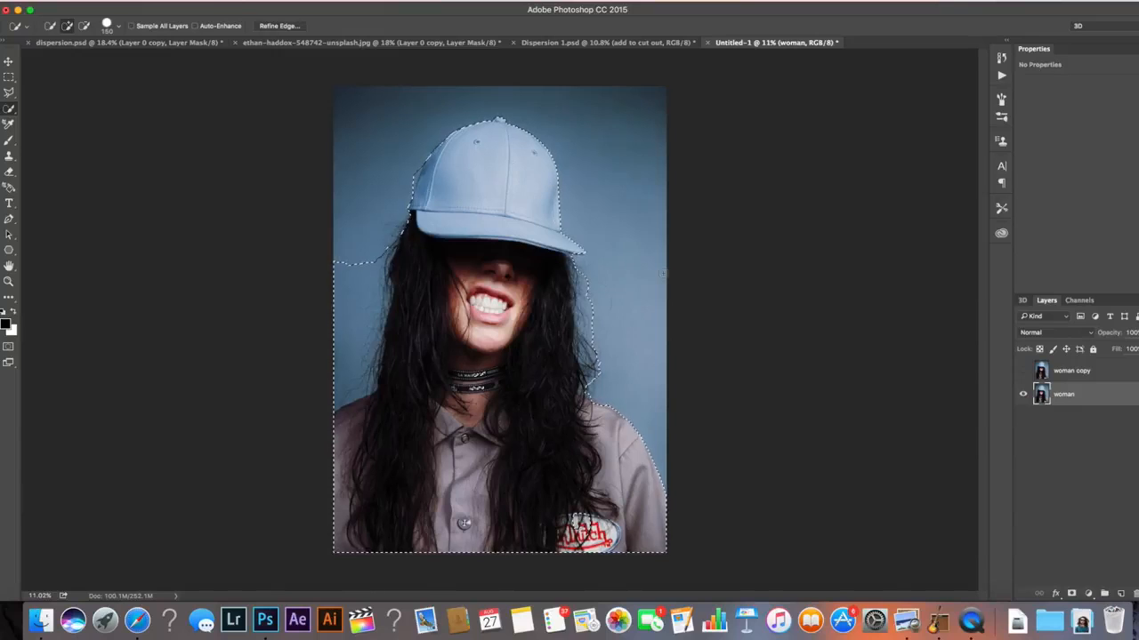
# Fill the selection on the woman layer with Content-Aware fill and deselect
pyautogui.hotkey('shift', 'BackSpace')
pyautogui.click(649, 146)
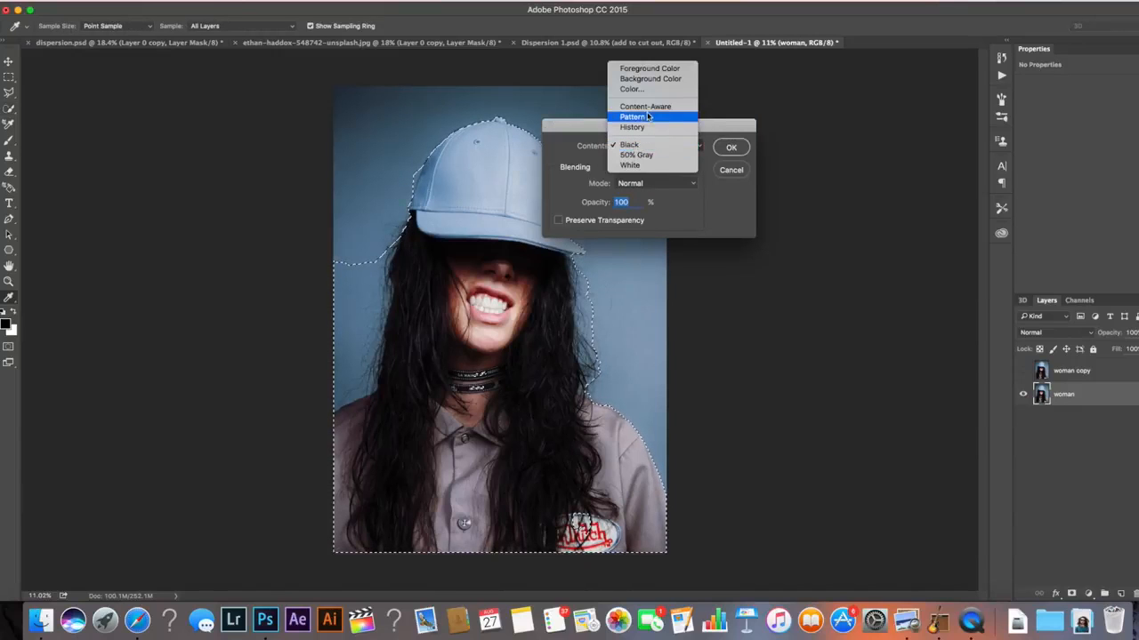
pyautogui.click(646, 107)
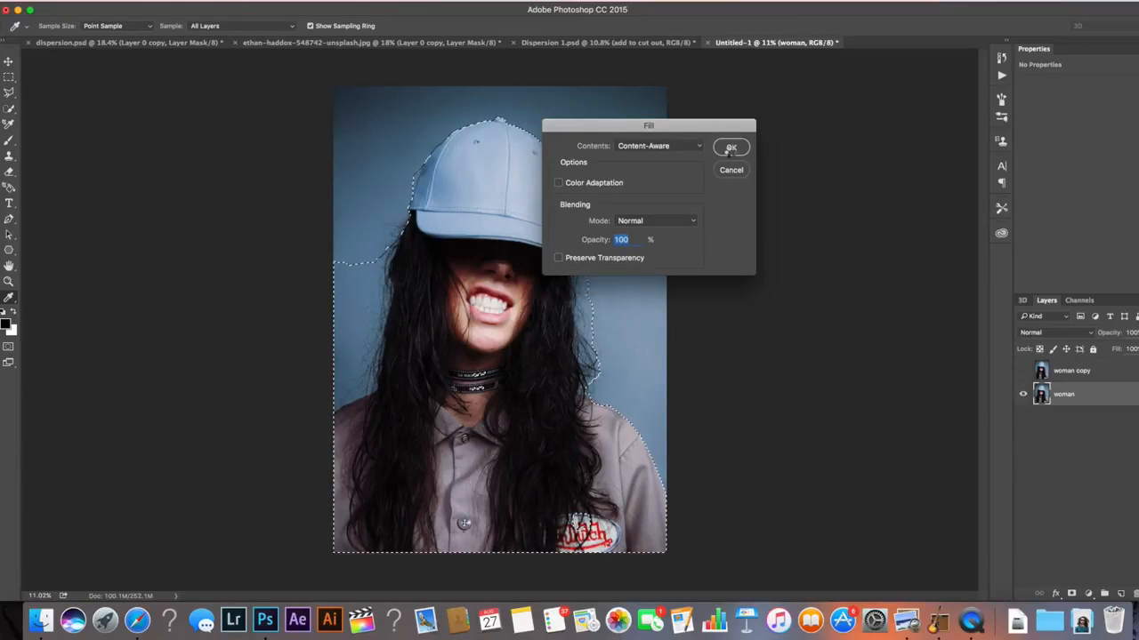
pyautogui.click(727, 148)
pyautogui.hotkey('ctrl', 'd')
# Show and select the woman copy layer, then select the woman's figure with the Quick Selection tool
pyautogui.press('w')
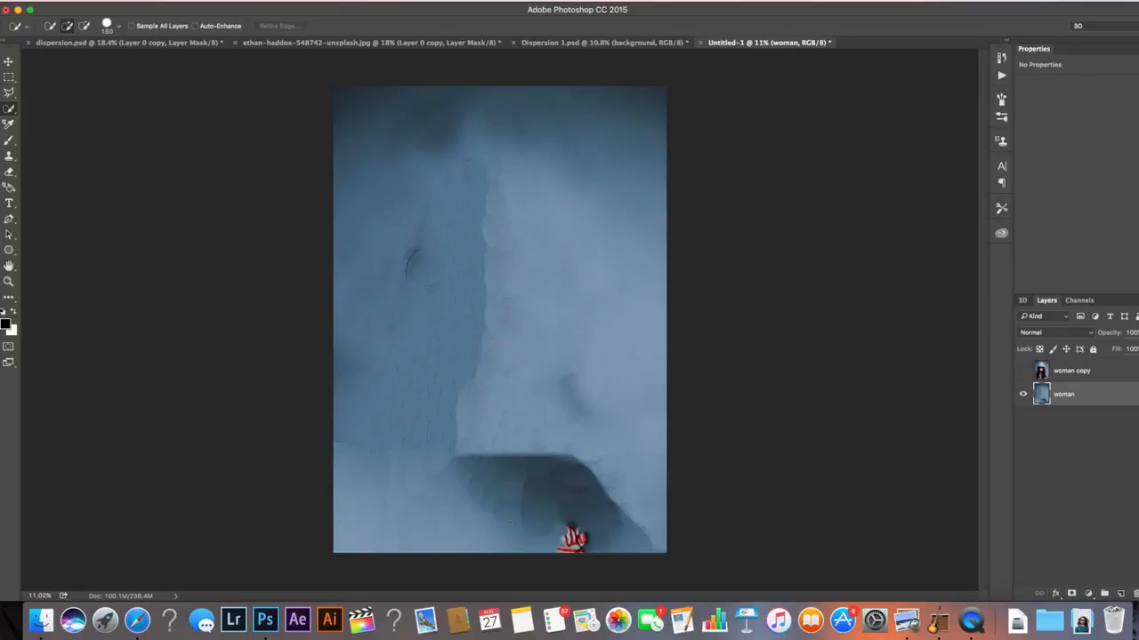
pyautogui.click(1023, 371)
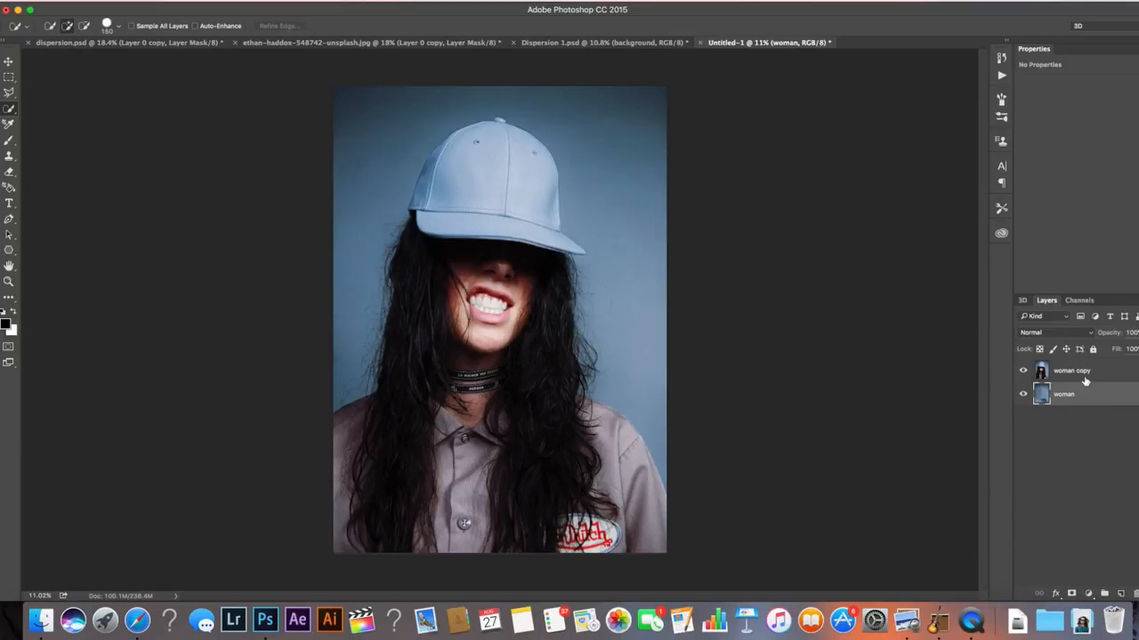
pyautogui.click(1086, 372)
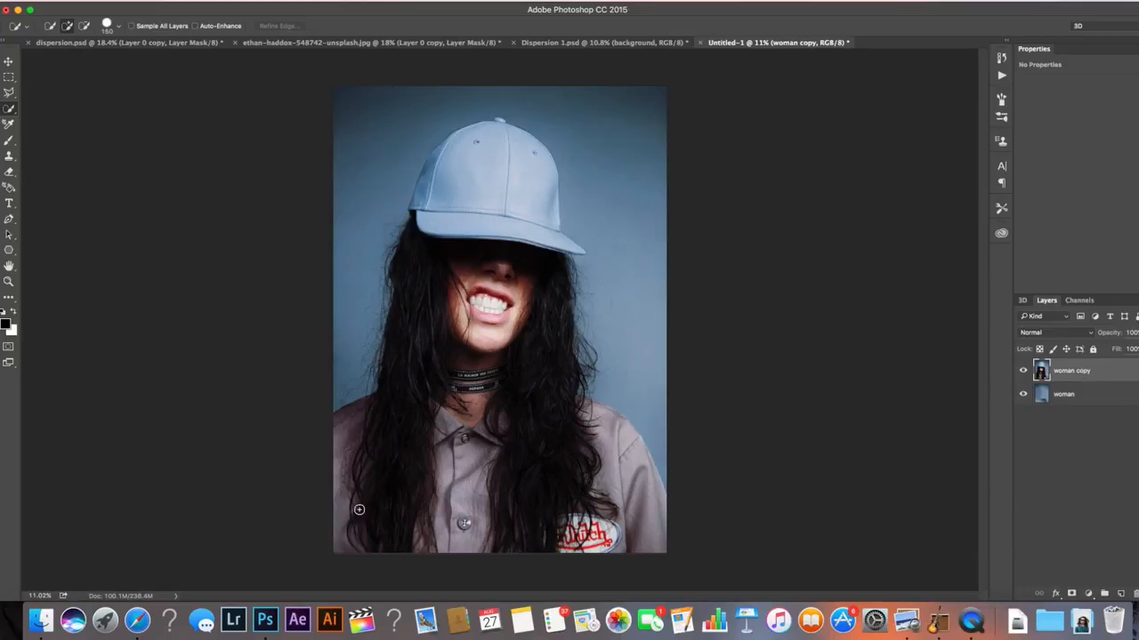
pyautogui.moveTo(347, 438); pyautogui.dragTo(427, 329)
pyautogui.moveTo(417, 249)
pyautogui.mouseDown()
pyautogui.moveTo(466, 140)
pyautogui.moveTo(439, 158)
pyautogui.moveTo(425, 184)
pyautogui.moveTo(524, 158)
pyautogui.moveTo(546, 191)
pyautogui.moveTo(552, 408)
pyautogui.moveTo(636, 530)
pyautogui.moveTo(665, 537)
pyautogui.moveTo(626, 546)
pyautogui.mouseUp()
pyautogui.moveTo(483, 514); pyautogui.dragTo(486, 512)
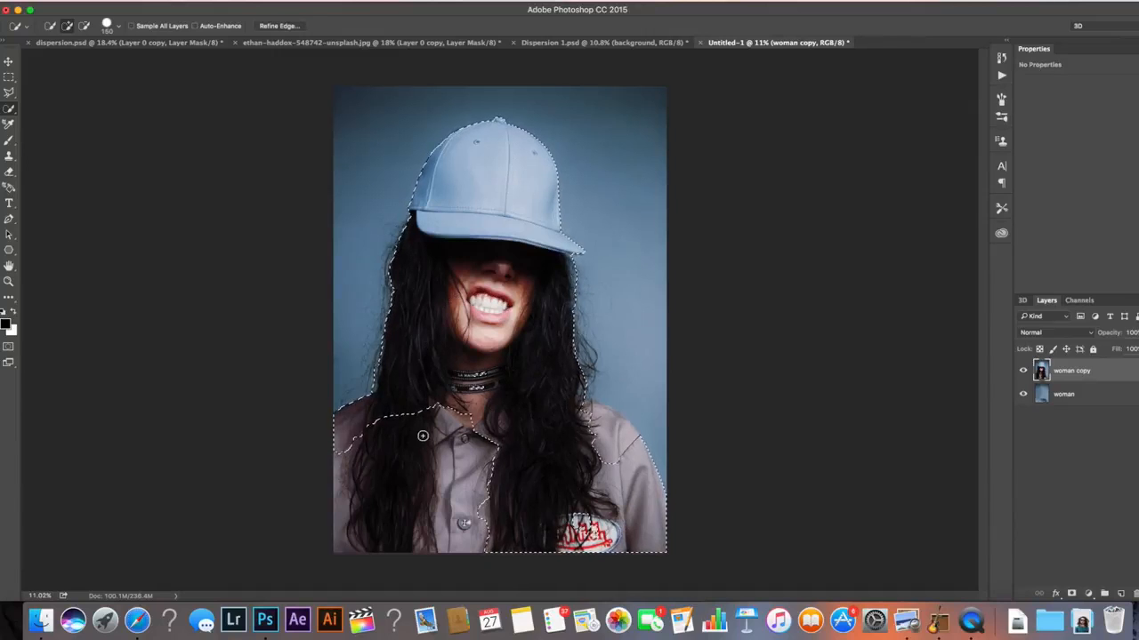
pyautogui.moveTo(430, 438)
pyautogui.mouseDown()
pyautogui.moveTo(433, 428)
pyautogui.moveTo(501, 459)
pyautogui.moveTo(587, 529)
pyautogui.moveTo(605, 458)
pyautogui.moveTo(630, 437)
pyautogui.moveTo(596, 416)
pyautogui.mouseUp()
pyautogui.moveTo(583, 385); pyautogui.dragTo(577, 349)
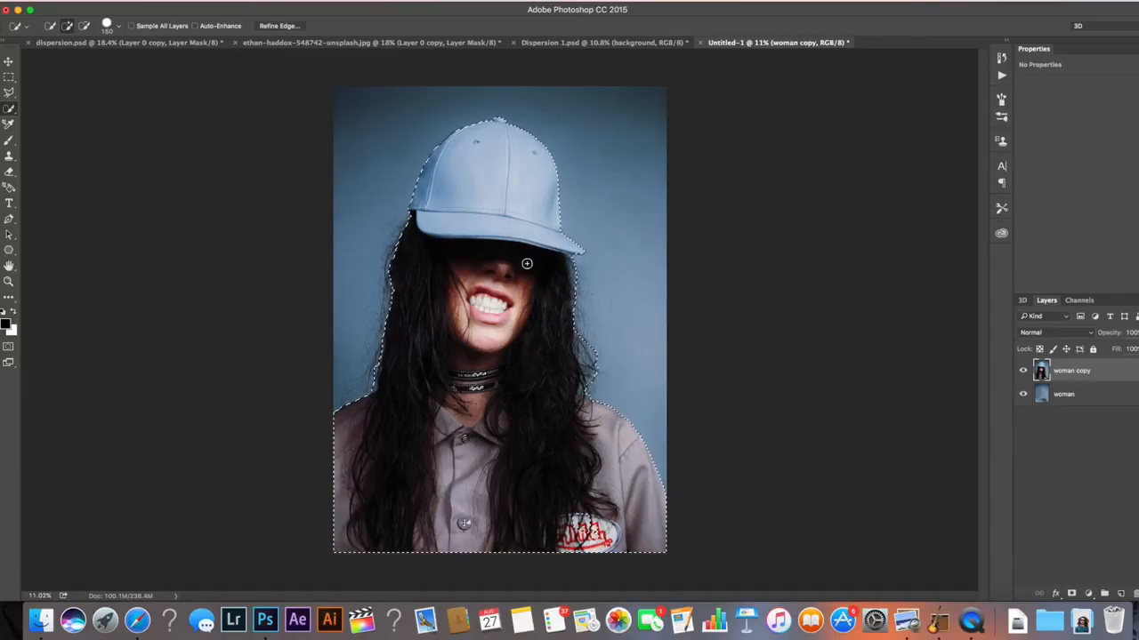
# Open Refine Edge and brush over the hair edges, reducing the refine brush size as needed
pyautogui.click(281, 27)
pyautogui.moveTo(619, 297)
pyautogui.mouseDown()
pyautogui.moveTo(598, 322)
pyautogui.moveTo(614, 364)
pyautogui.moveTo(580, 336)
pyautogui.moveTo(574, 285)
pyautogui.mouseUp()
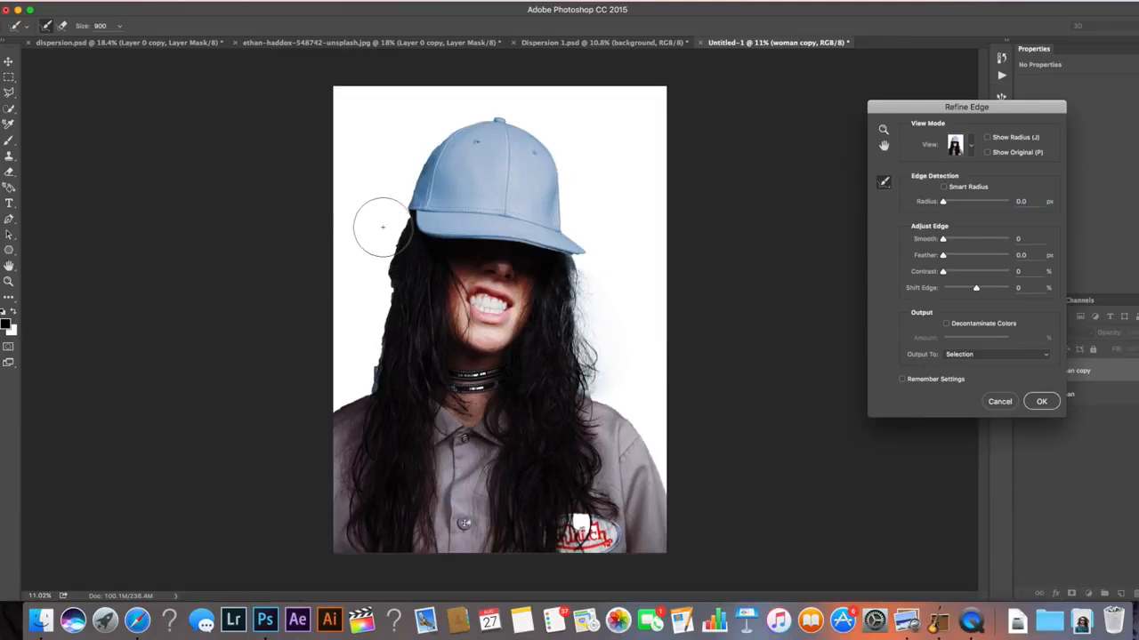
pyautogui.moveTo(379, 228); pyautogui.dragTo(350, 386)
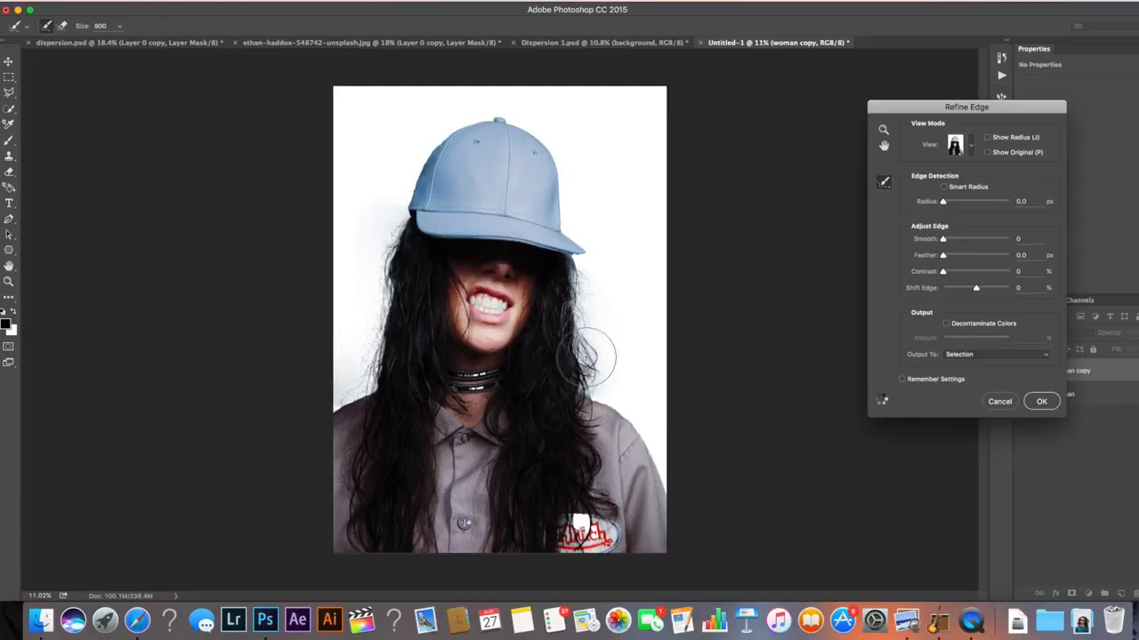
pyautogui.press('[')
pyautogui.press('[')
pyautogui.press('[')
pyautogui.press('[')
pyautogui.press('[')
pyautogui.press('[')
pyautogui.press('[')
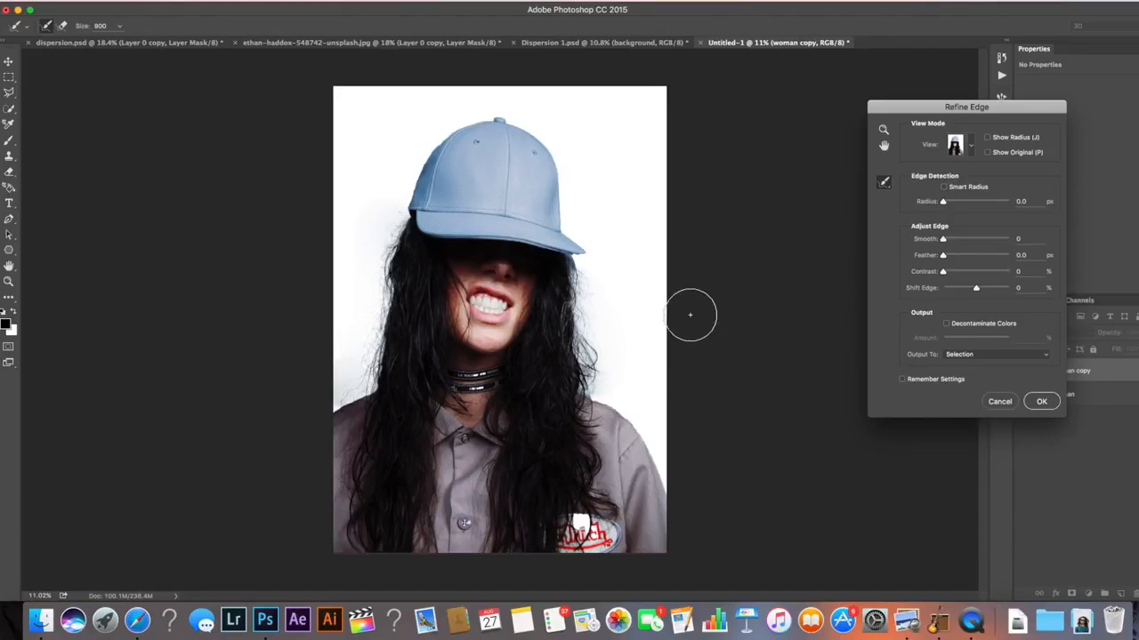
pyautogui.click(587, 390)
# Set the Refine Edge output to Layer Mask and apply it
pyautogui.click(978, 355)
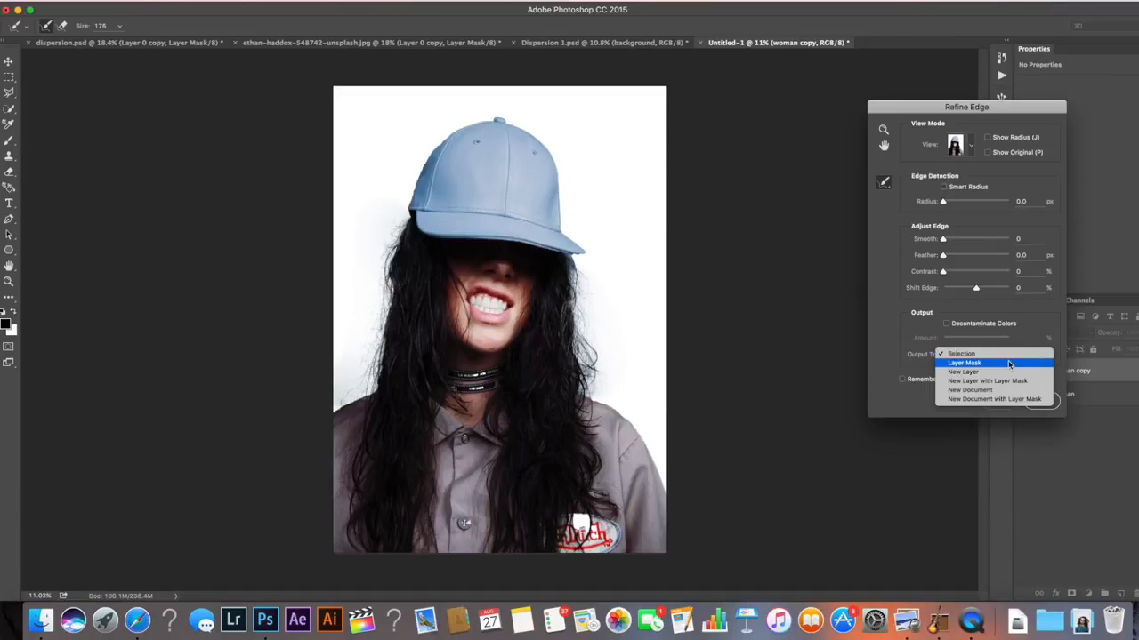
pyautogui.click(1008, 363)
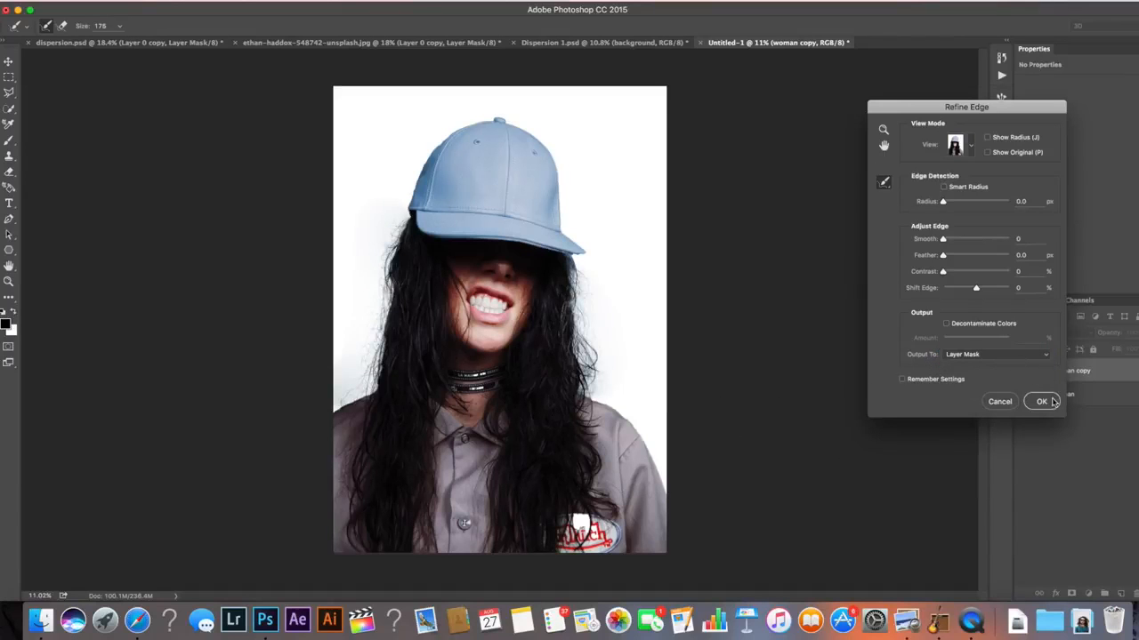
pyautogui.click(1044, 402)
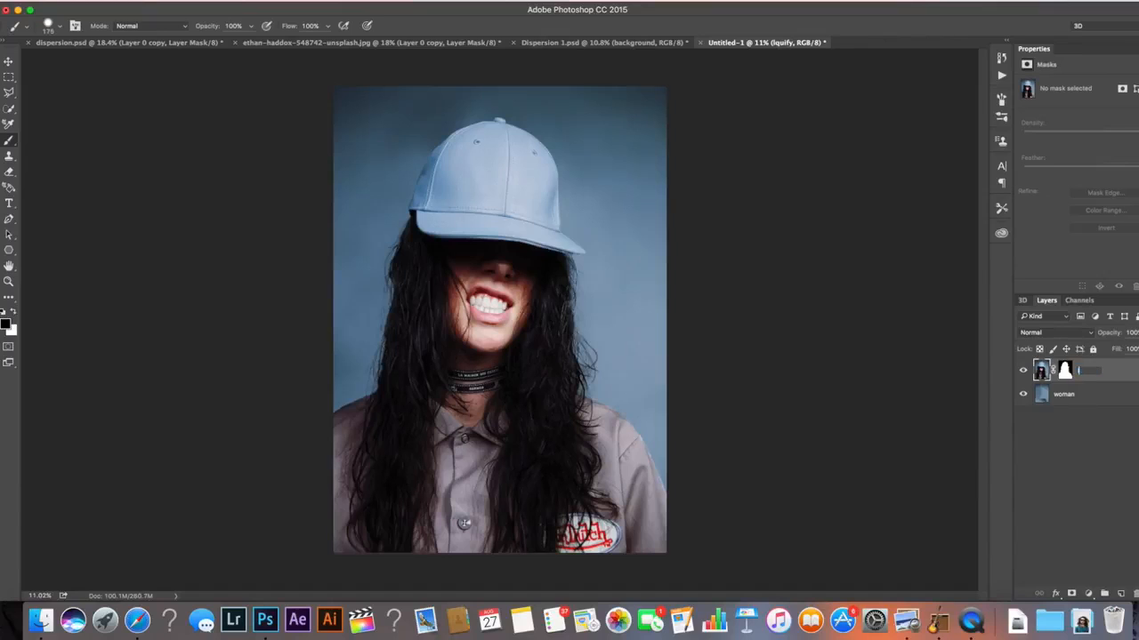
# Rename the masked copy layer to liquify
pyautogui.write('liquify')
pyautogui.press('Return')
pyautogui.press('Return')
# Duplicate the liquify layer and rename the duplicate cut out
pyautogui.press('super+j')
pyautogui.doubleClick(1084, 375)
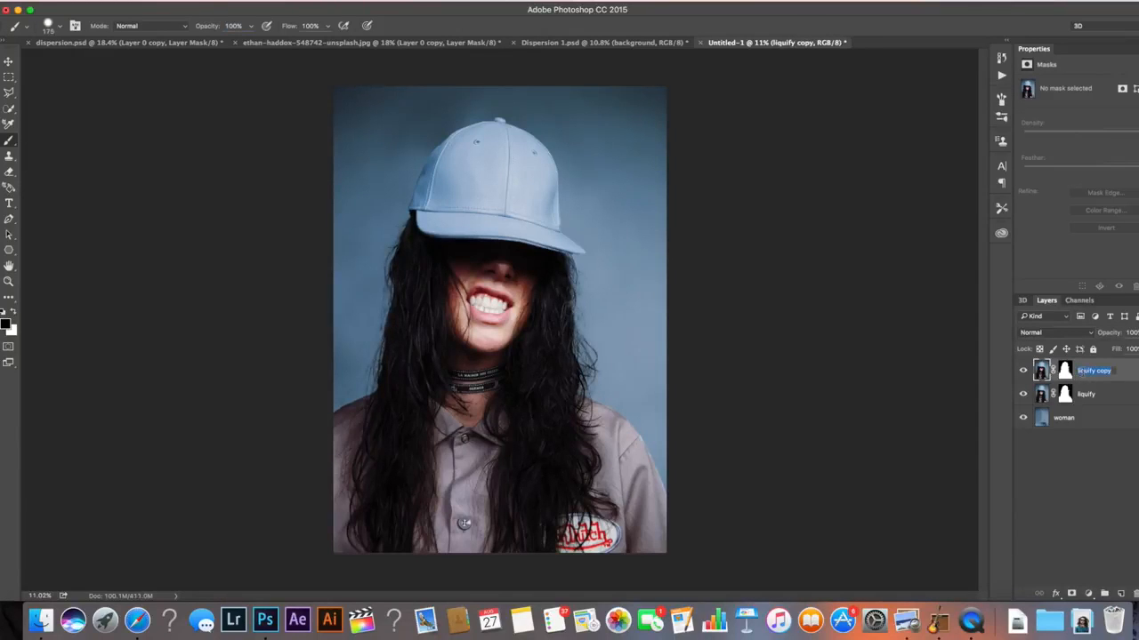
pyautogui.write('co')
pyautogui.press('Return')
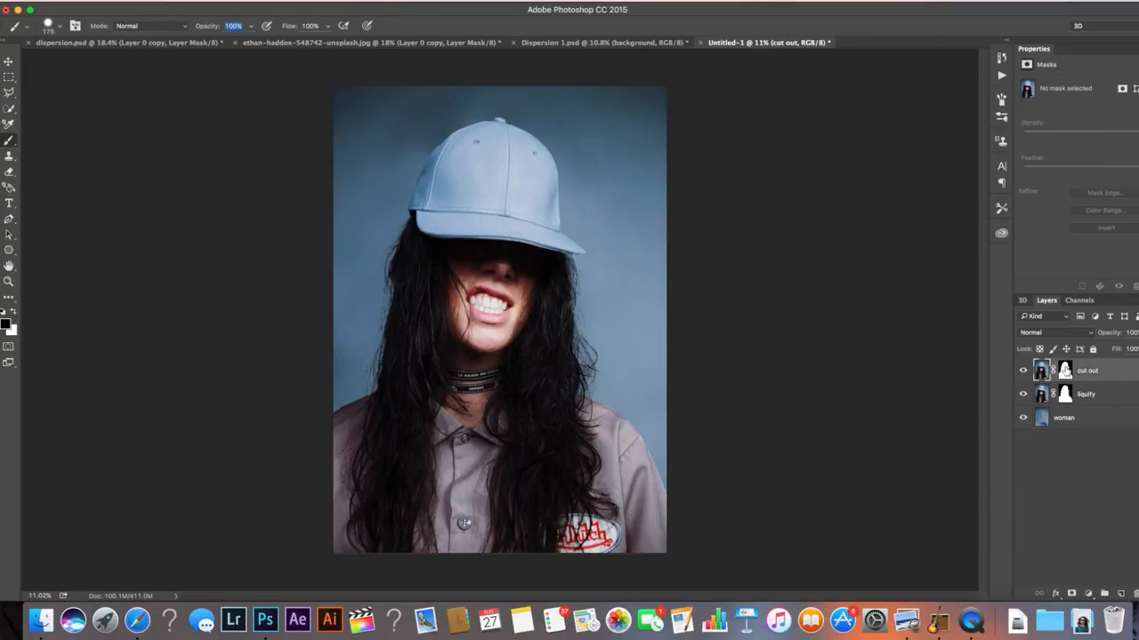
# Hide the cut out layer and, on the liquify layer, use Liquify to stretch the cap and hair toward the right edge
pyautogui.click(1022, 374)
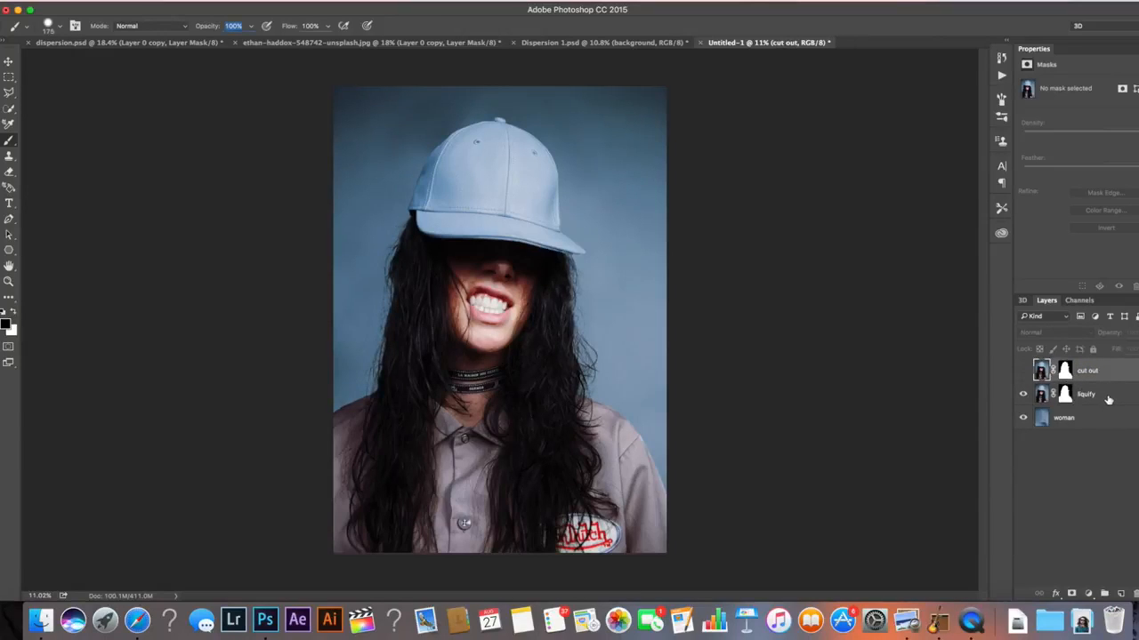
pyautogui.click(1107, 400)
pyautogui.click(293, 1)
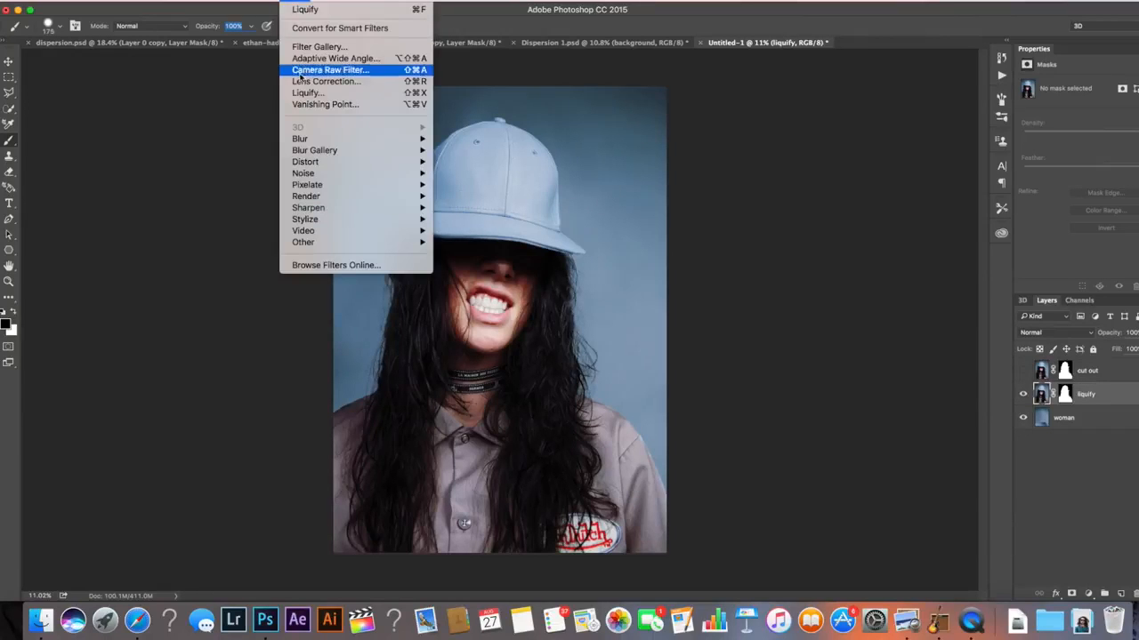
pyautogui.click(320, 92)
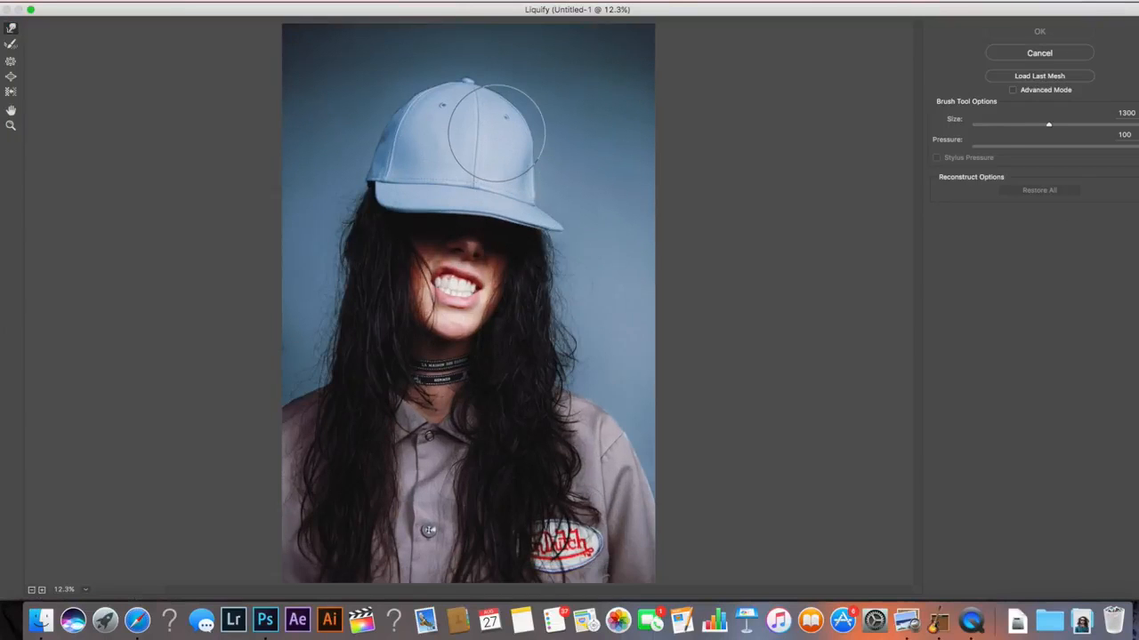
pyautogui.moveTo(502, 113); pyautogui.dragTo(660, 26)
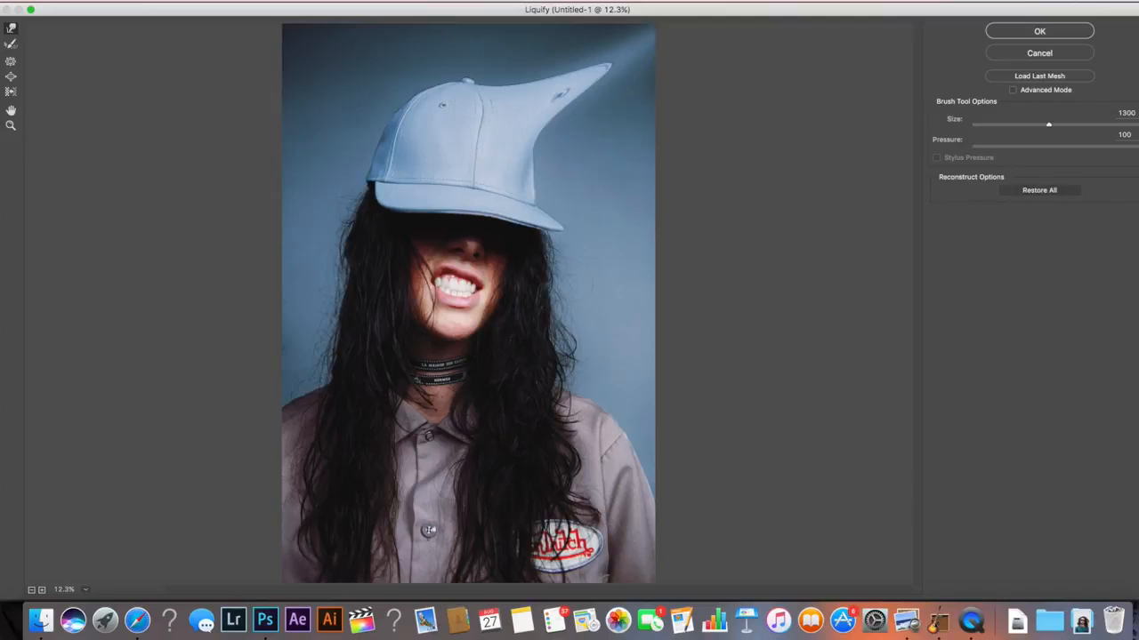
pyautogui.moveTo(543, 144)
pyautogui.mouseDown()
pyautogui.moveTo(592, 149)
pyautogui.moveTo(742, 93)
pyautogui.mouseUp()
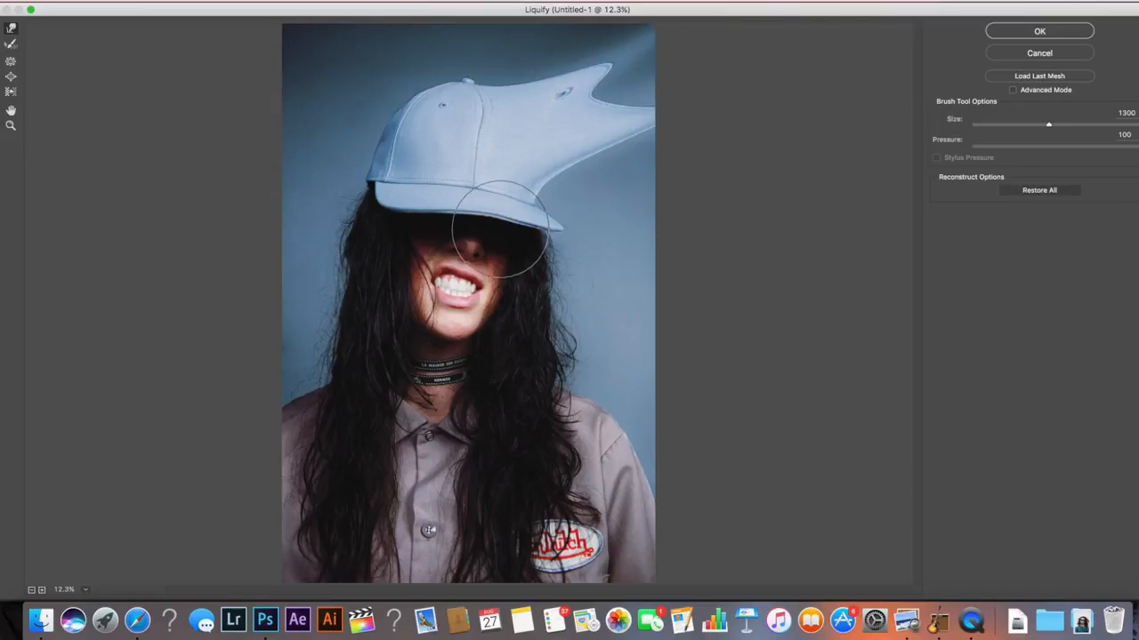
pyautogui.moveTo(511, 218); pyautogui.dragTo(694, 168)
pyautogui.moveTo(610, 152); pyautogui.dragTo(721, 161)
pyautogui.press('super+z')
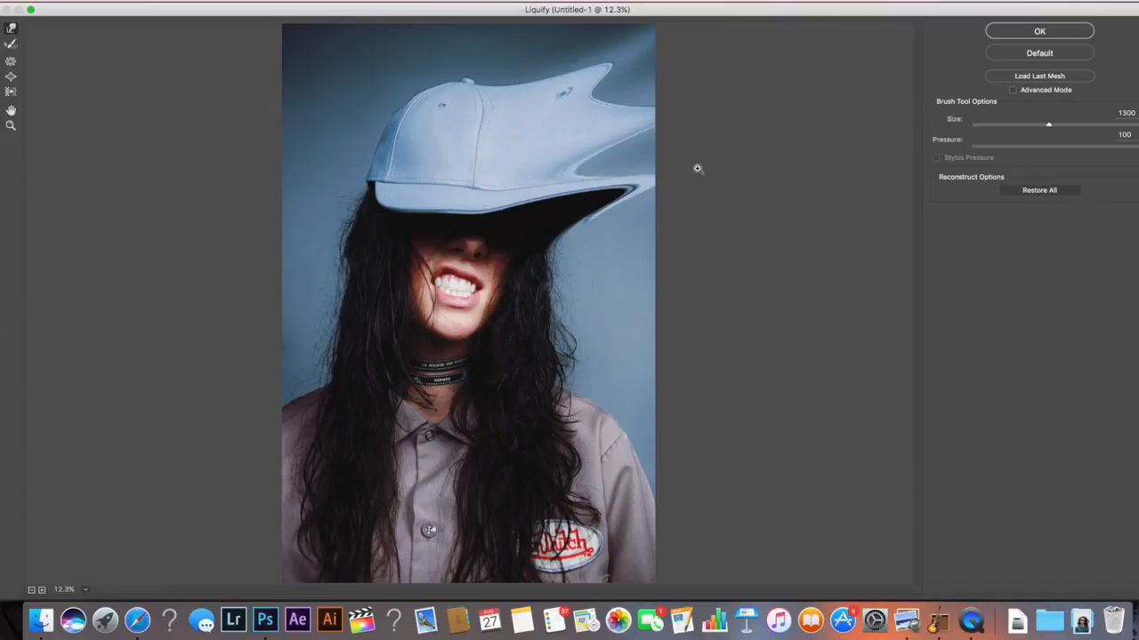
pyautogui.press('alt+super+z')
pyautogui.moveTo(530, 182); pyautogui.dragTo(733, 160)
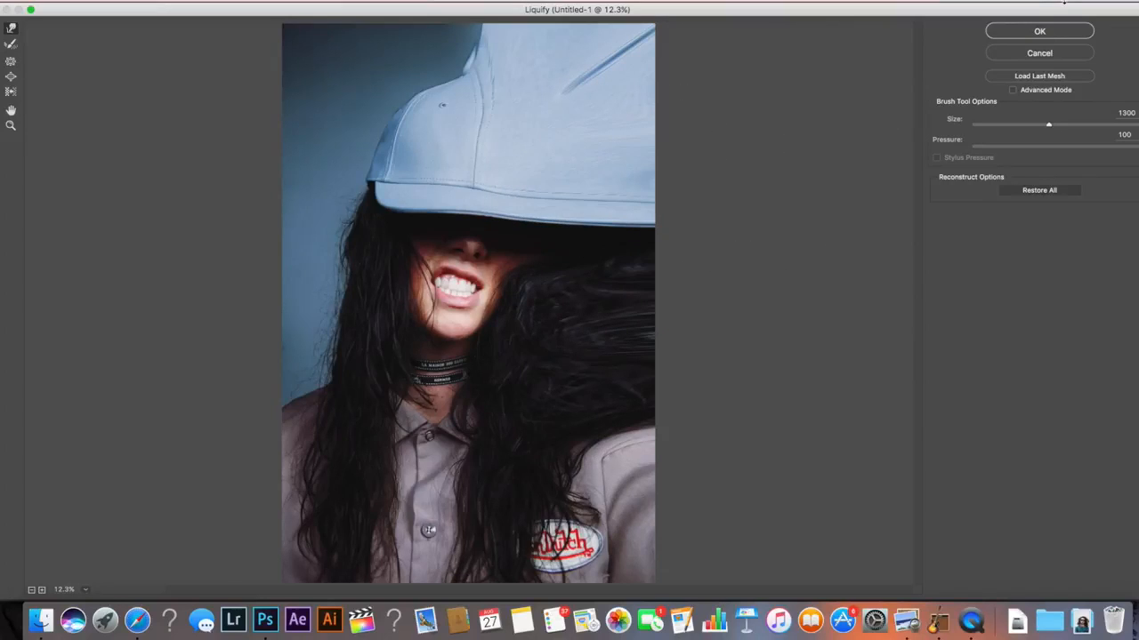
pyautogui.click(1041, 33)
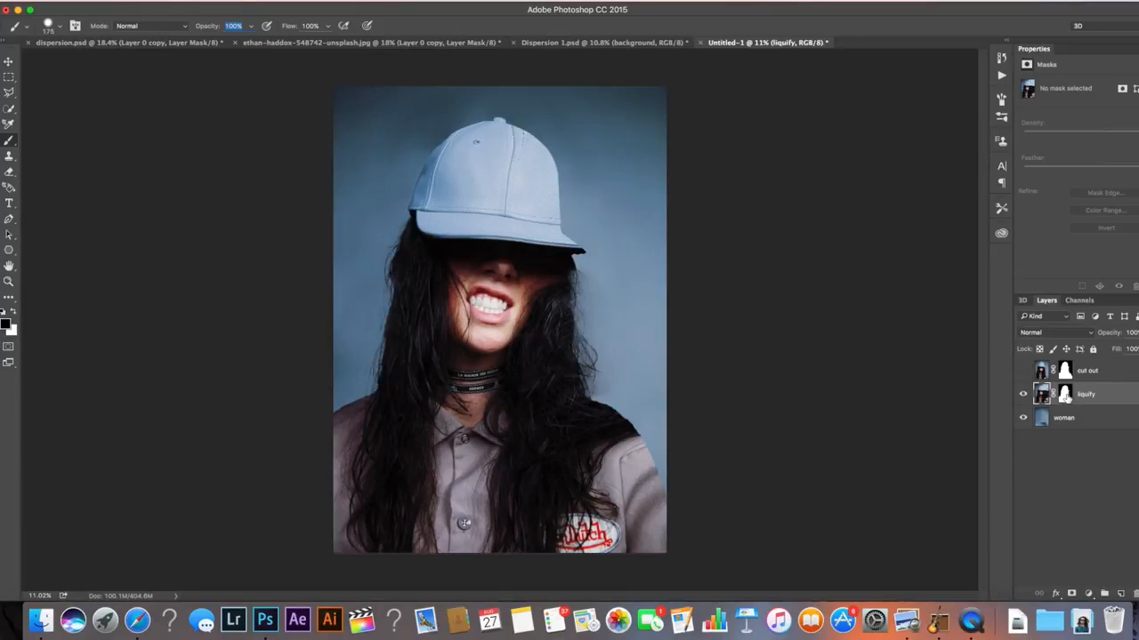
# Paint white with a 1000 px brush on the liquify layer's mask to reveal the stretched area, then show the cut out layer
pyautogui.click(1064, 394)
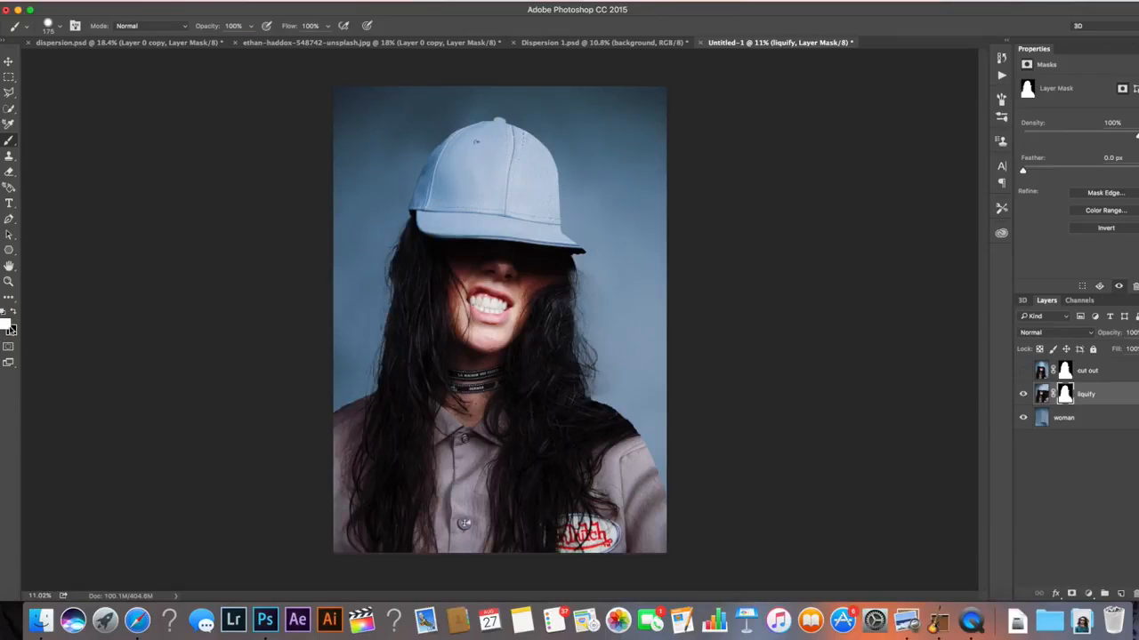
pyautogui.press(']')
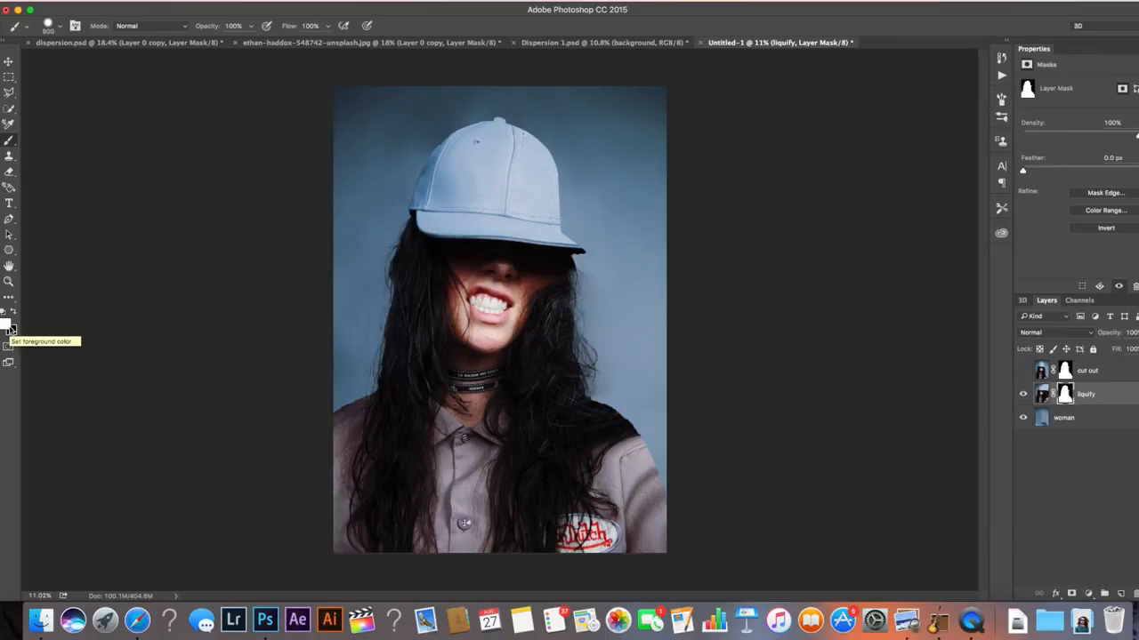
pyautogui.moveTo(663, 293)
pyautogui.mouseDown()
pyautogui.moveTo(666, 364)
pyautogui.moveTo(649, 432)
pyautogui.moveTo(590, 312)
pyautogui.moveTo(653, 320)
pyautogui.moveTo(635, 229)
pyautogui.moveTo(602, 258)
pyautogui.moveTo(554, 76)
pyautogui.moveTo(542, 138)
pyautogui.moveTo(510, 165)
pyautogui.mouseUp()
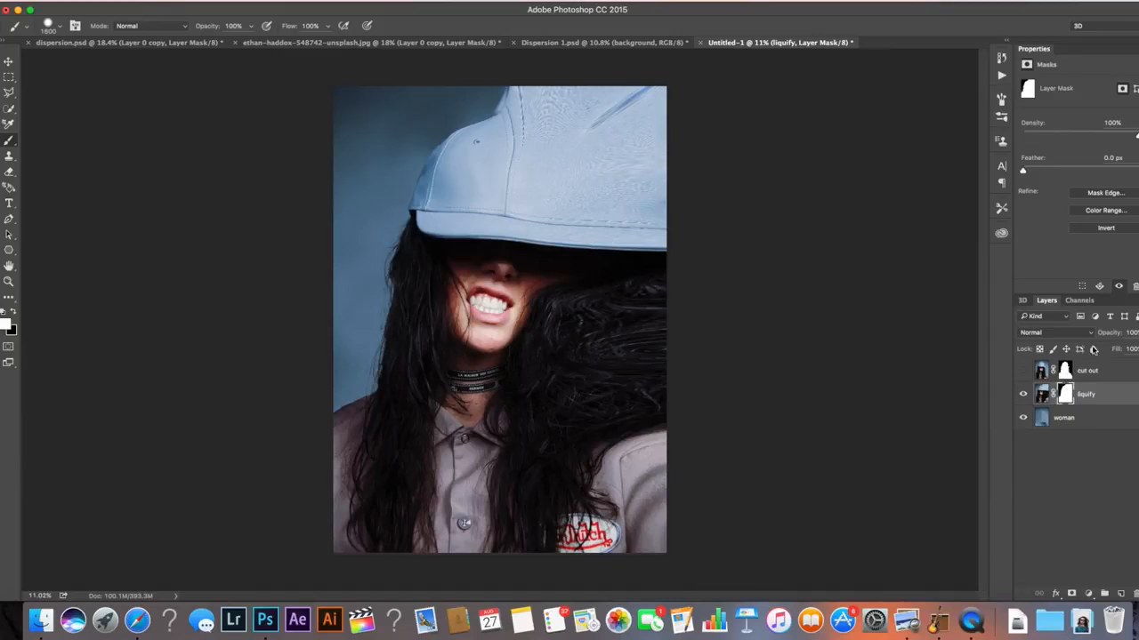
pyautogui.click(1022, 373)
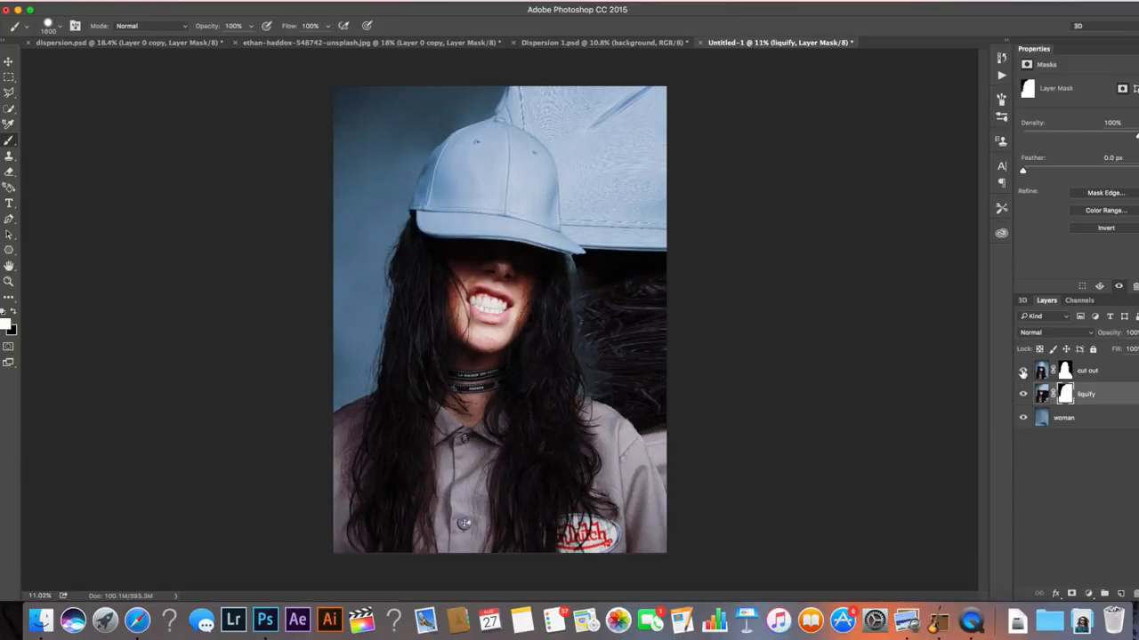
pyautogui.click(1131, 375)
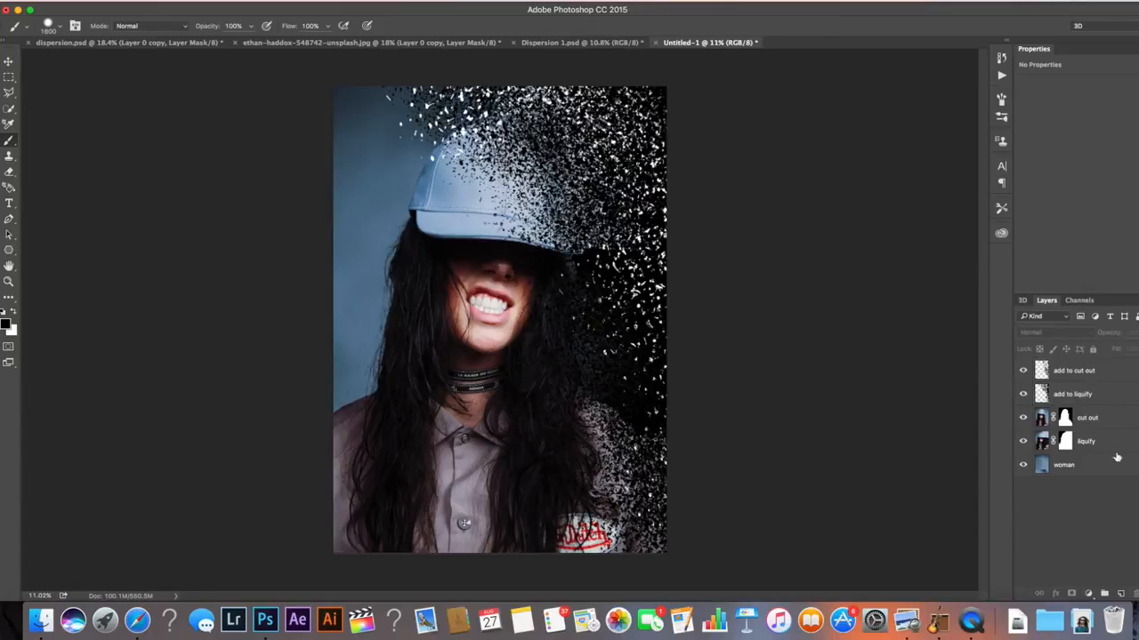
# Select the add to cut out layer and play the Dispersion -1 action
pyautogui.click(1109, 376)
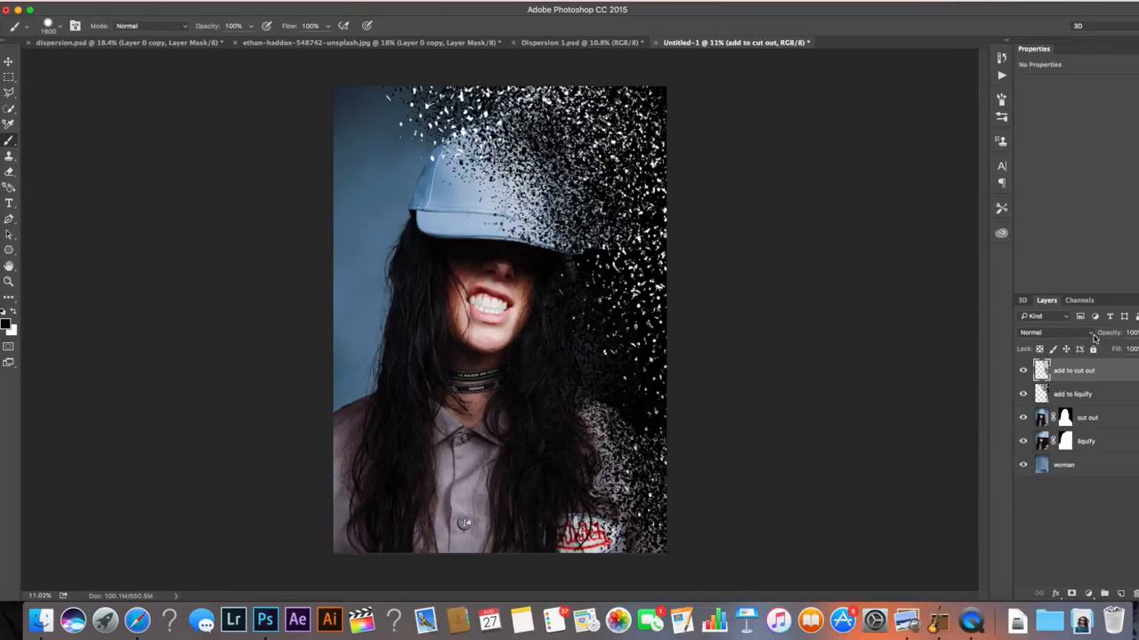
pyautogui.click(1002, 76)
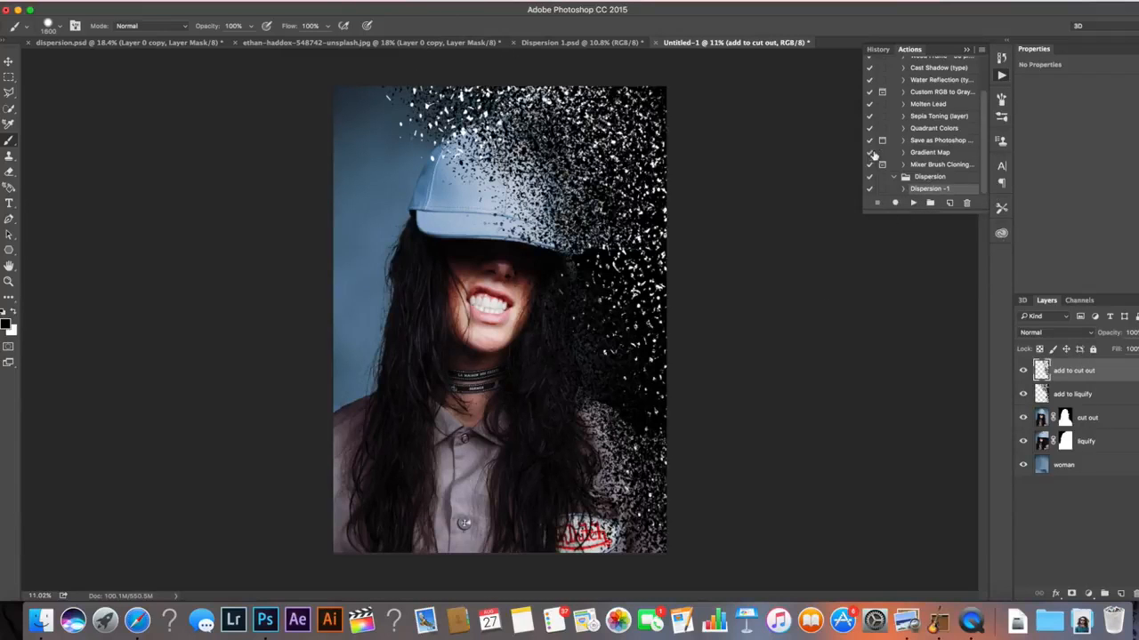
pyautogui.click(914, 203)
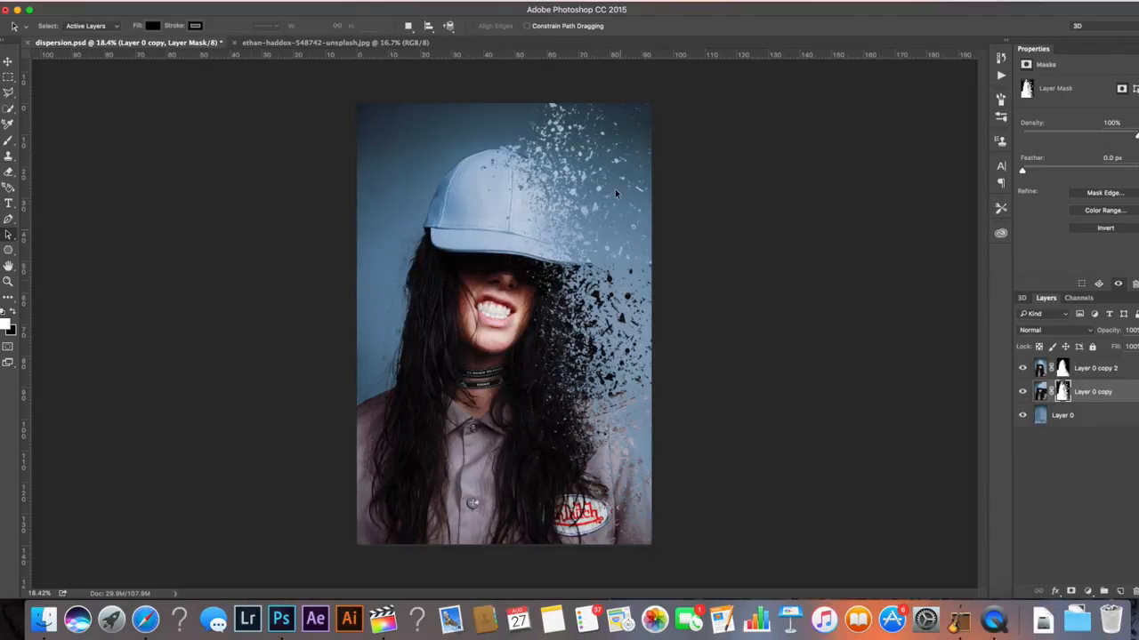
# Switch to the ethan-haddox-548742-unsplash.jpg document, fit it on screen, and unlock its Background layer
pyautogui.click(341, 44)
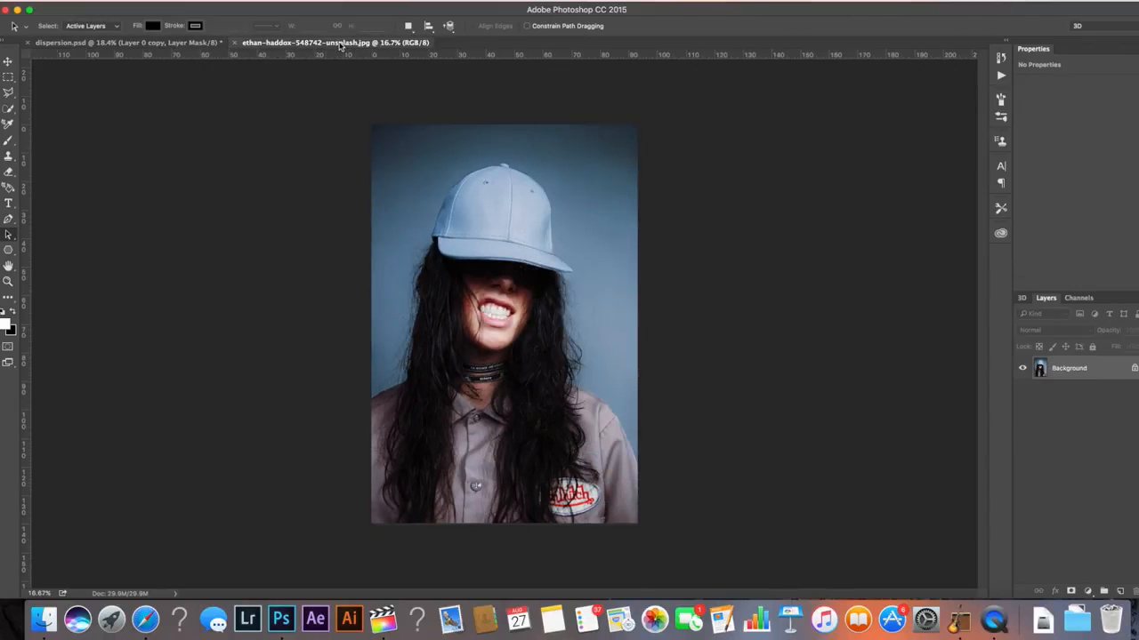
pyautogui.press('super+0')
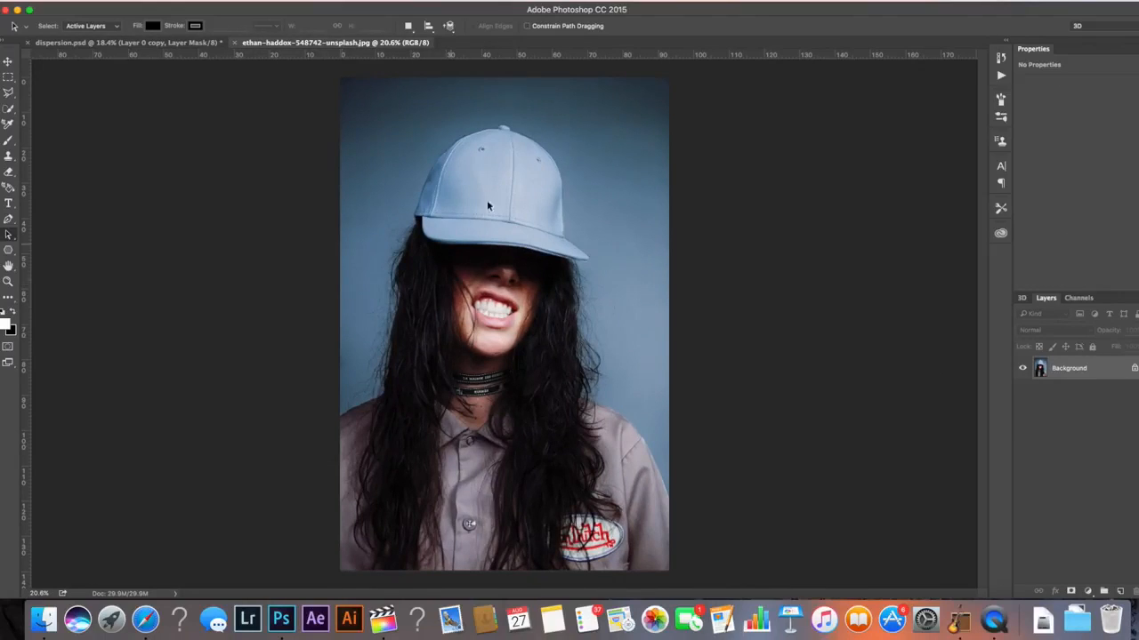
pyautogui.click(1135, 370)
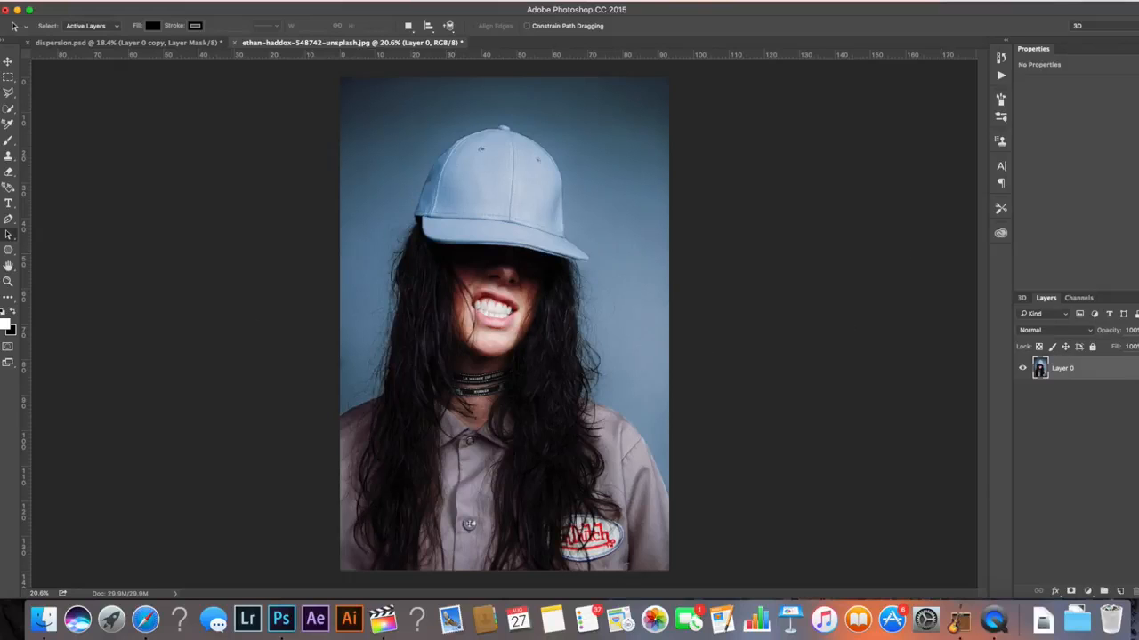
pyautogui.rightClick(1099, 373)
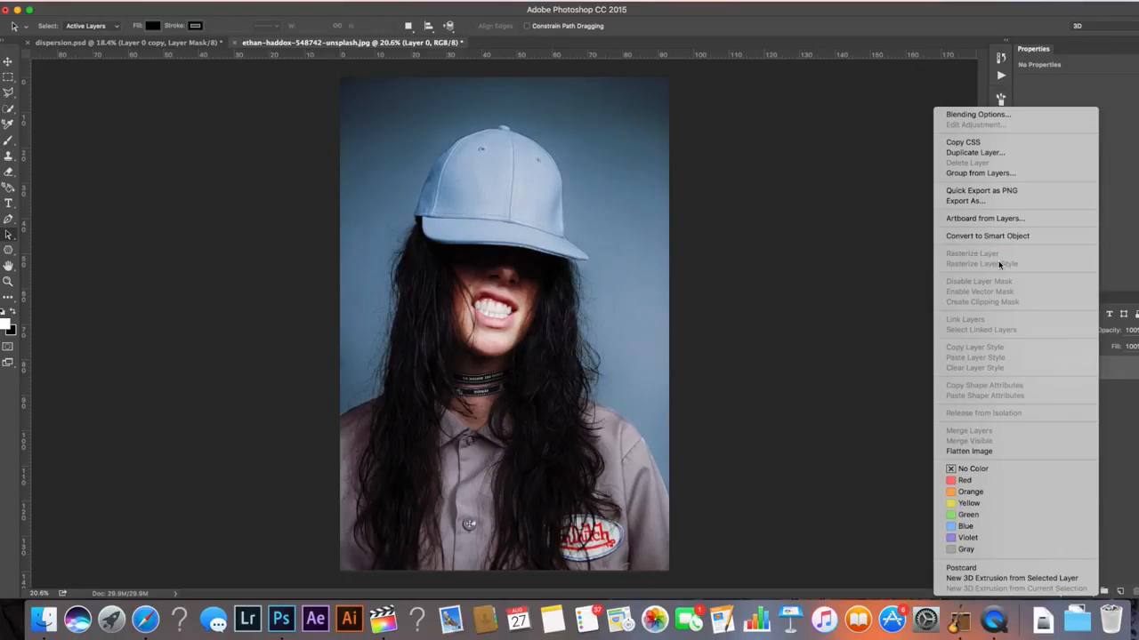
pyautogui.click(1111, 384)
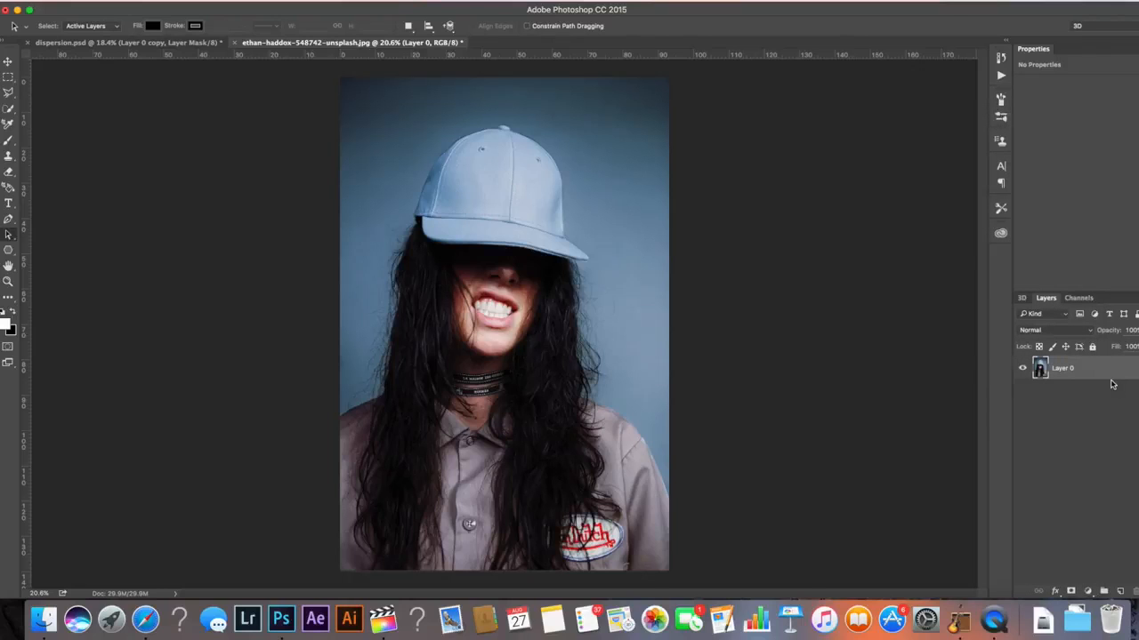
# Duplicate Layer 0, hide the copy, and select Layer 0
pyautogui.press('super+j')
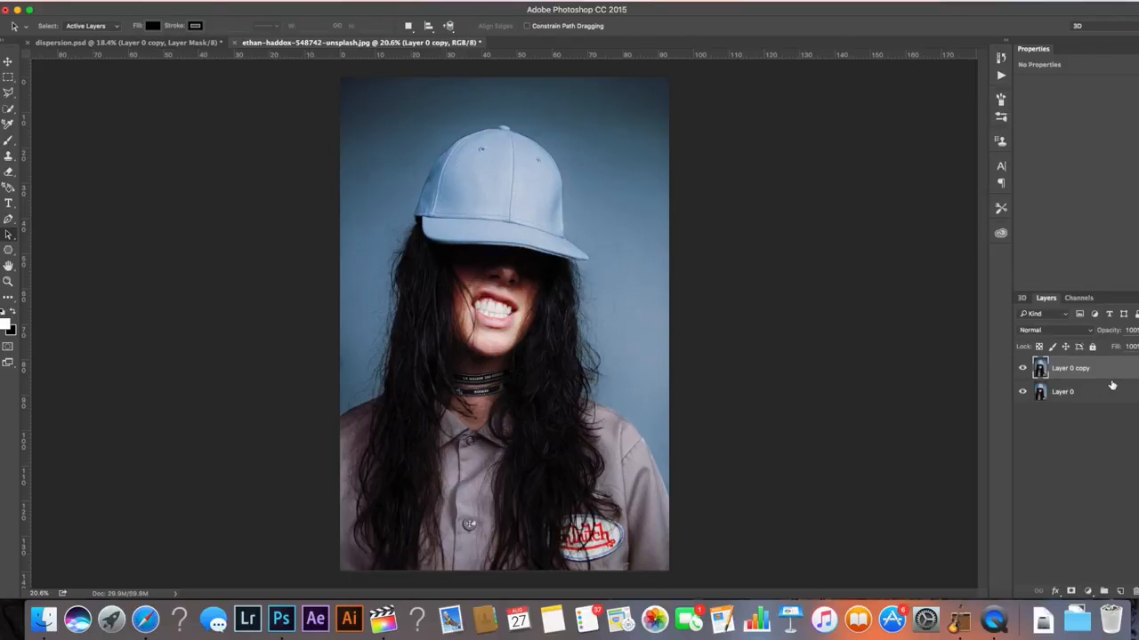
pyautogui.click(1022, 374)
pyautogui.click(1122, 394)
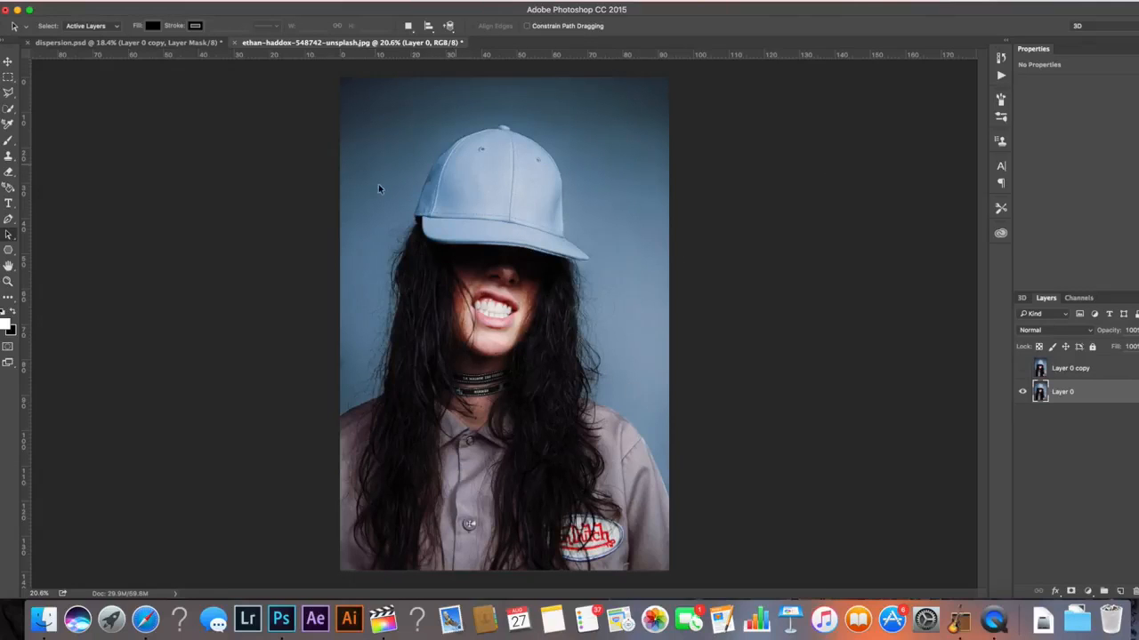
# Select the woman on Layer 0 with the Quick Selection tool, correcting the selection around the hair
pyautogui.press('w')
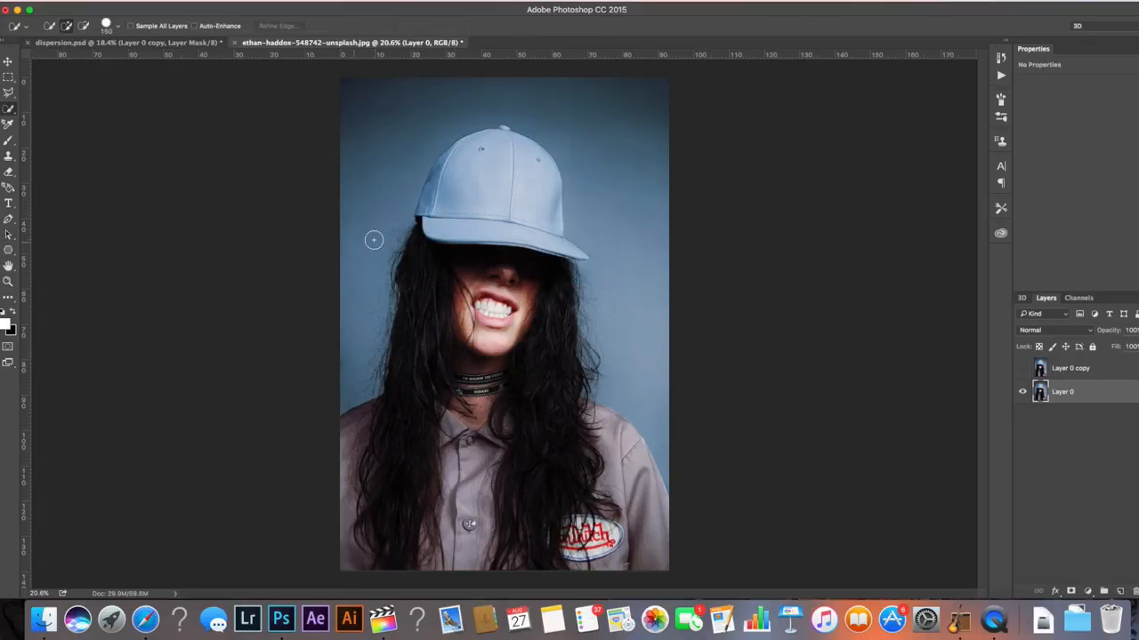
pyautogui.moveTo(484, 220)
pyautogui.mouseDown()
pyautogui.moveTo(535, 378)
pyautogui.moveTo(537, 483)
pyautogui.moveTo(584, 455)
pyautogui.moveTo(574, 445)
pyautogui.moveTo(619, 447)
pyautogui.moveTo(534, 415)
pyautogui.moveTo(406, 555)
pyautogui.moveTo(391, 462)
pyautogui.moveTo(411, 446)
pyautogui.moveTo(401, 412)
pyautogui.mouseUp()
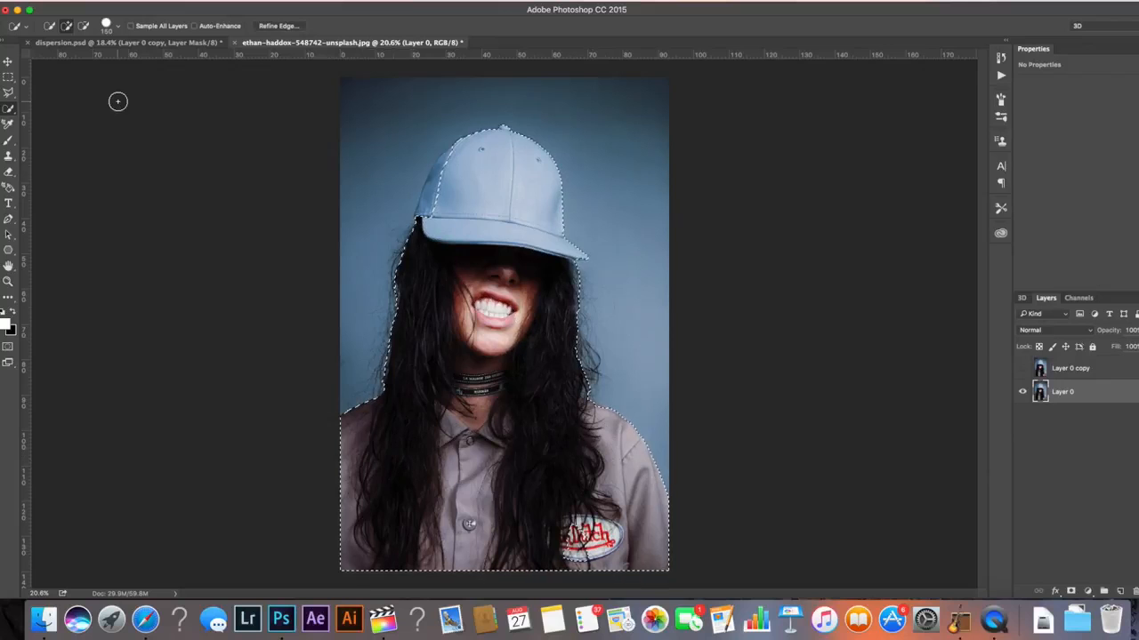
pyautogui.hotkey('shift', 'w')
pyautogui.rightClick(11, 114)
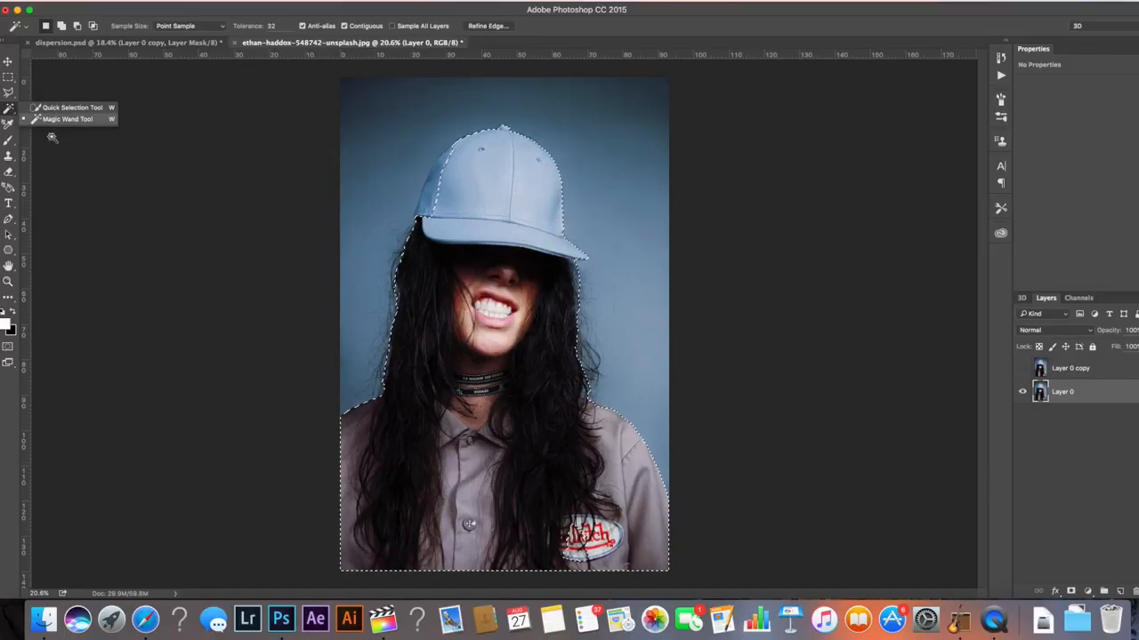
pyautogui.click(43, 108)
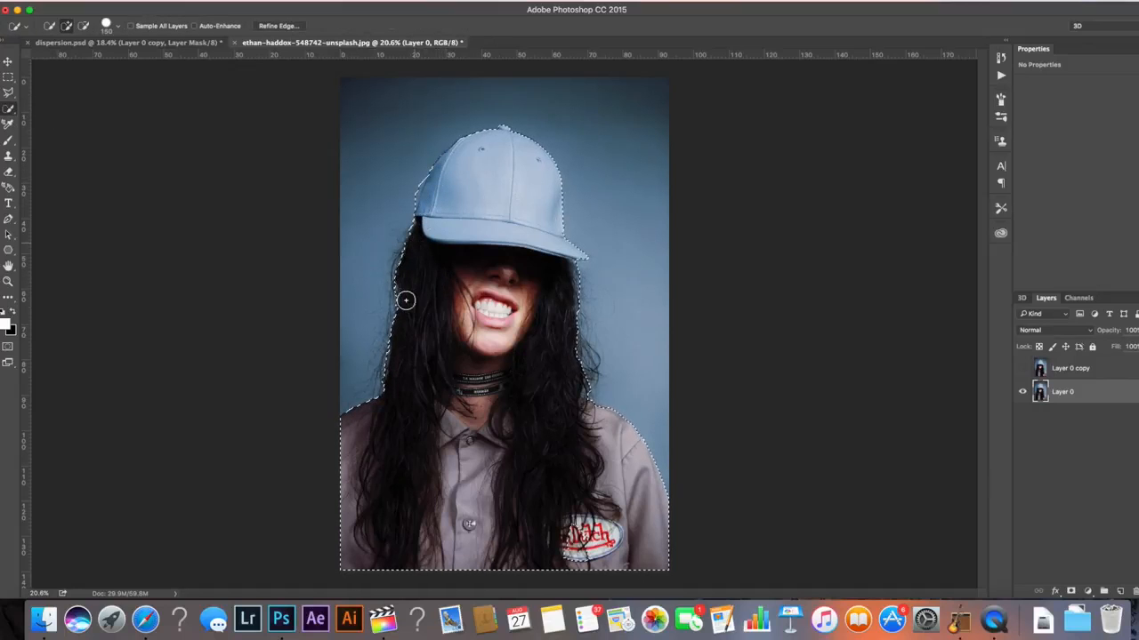
pyautogui.moveTo(398, 339)
pyautogui.mouseDown()
pyautogui.moveTo(377, 377)
pyautogui.moveTo(397, 294)
pyautogui.mouseUp()
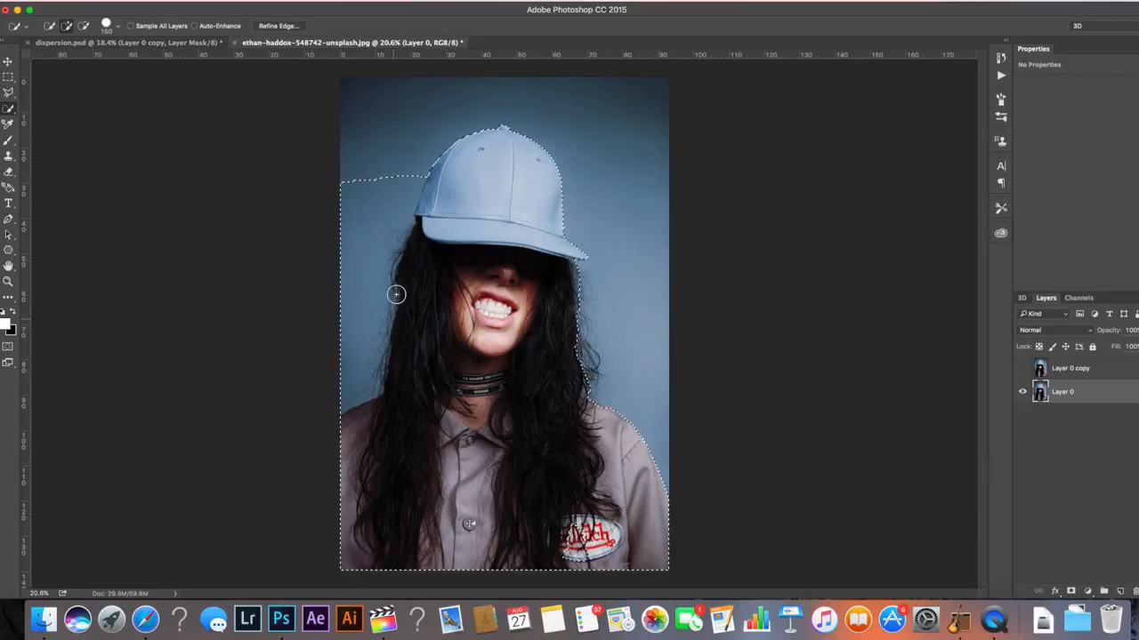
pyautogui.moveTo(582, 360); pyautogui.dragTo(584, 289)
pyautogui.moveTo(382, 200); pyautogui.dragTo(340, 371)
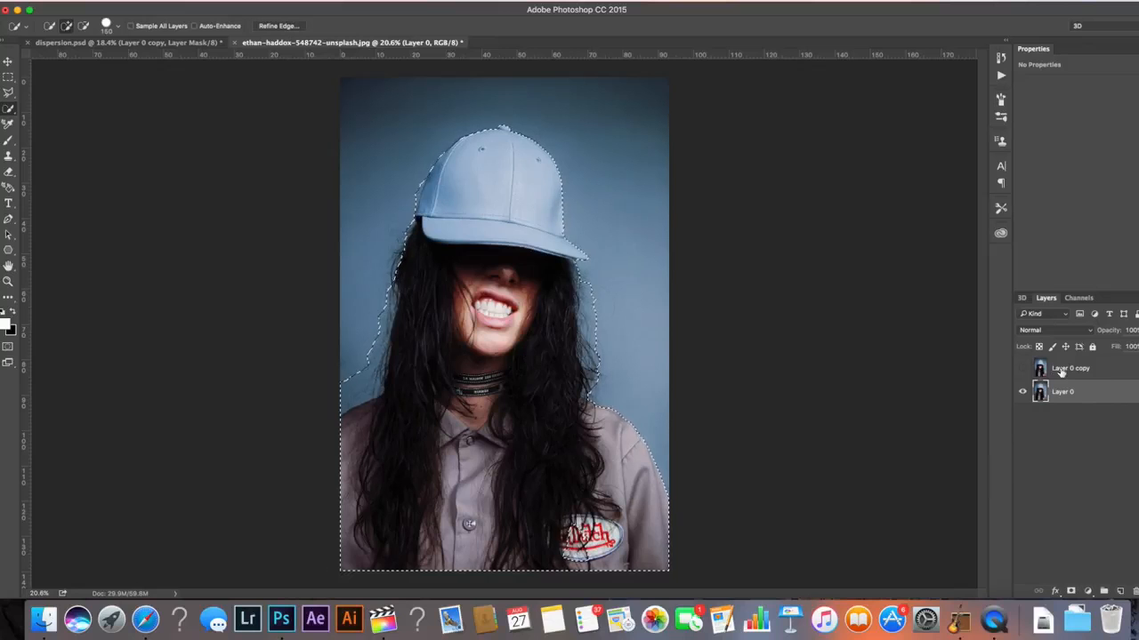
# Fill the selection with Content-Aware contents, Normal mode and 100% opacity
pyautogui.hotkey('shift', 'BackSpace')
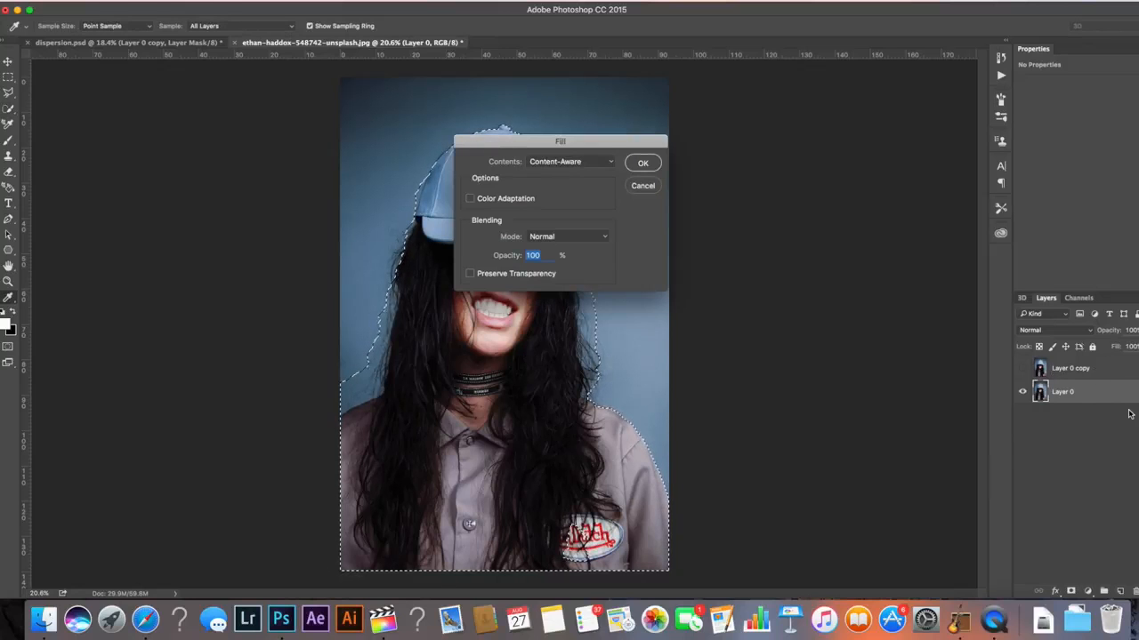
pyautogui.moveTo(565, 139); pyautogui.dragTo(652, 123)
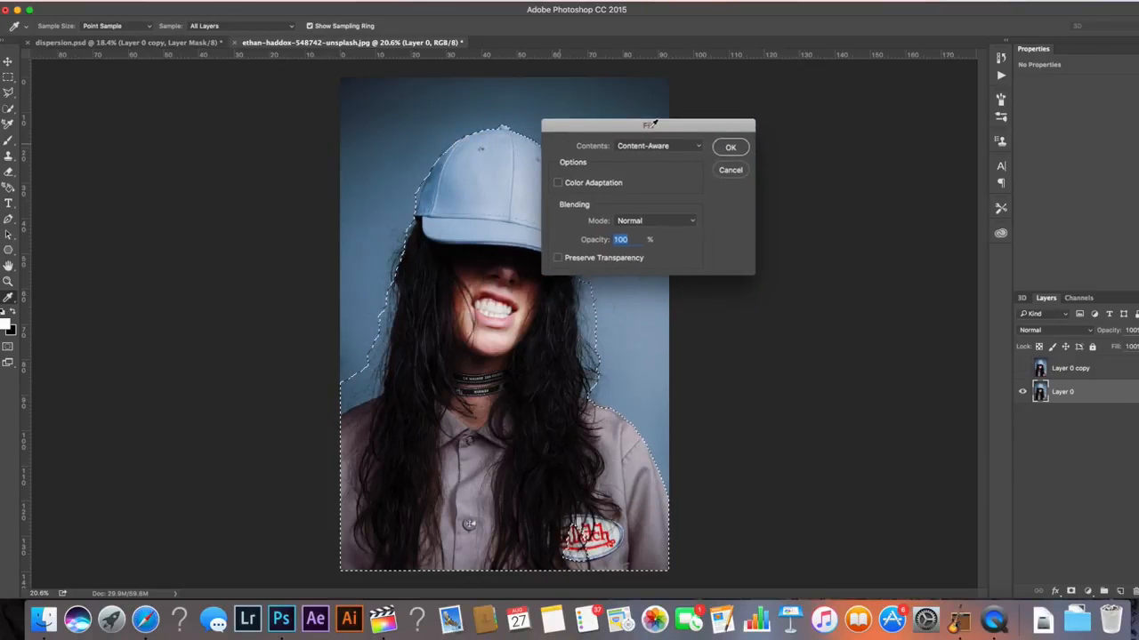
pyautogui.click(663, 147)
pyautogui.click(662, 146)
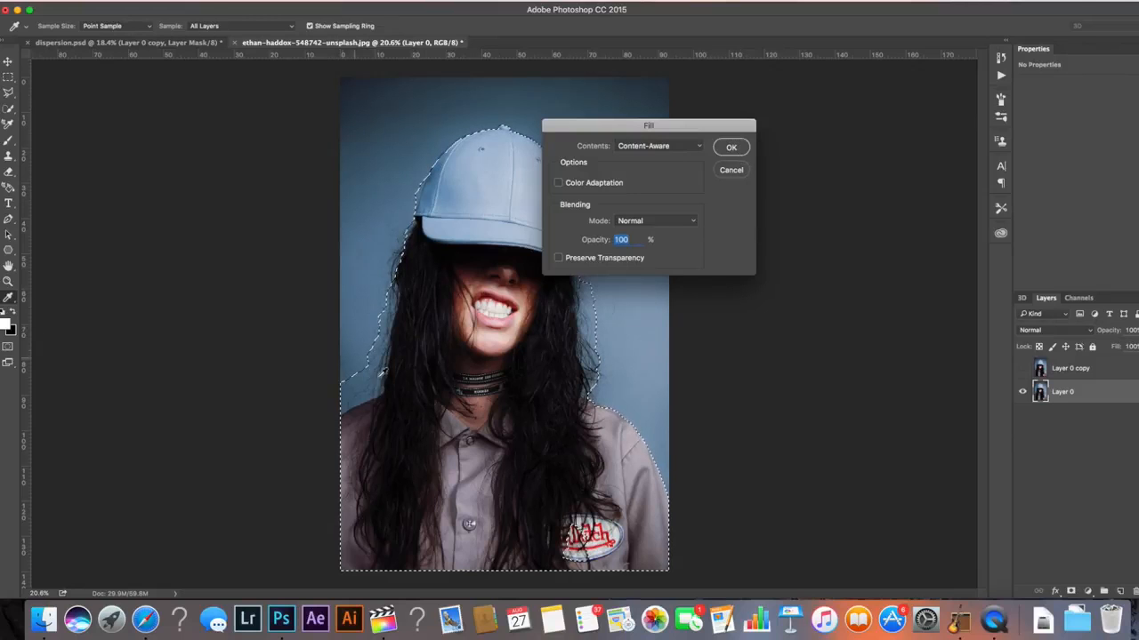
pyautogui.click(730, 148)
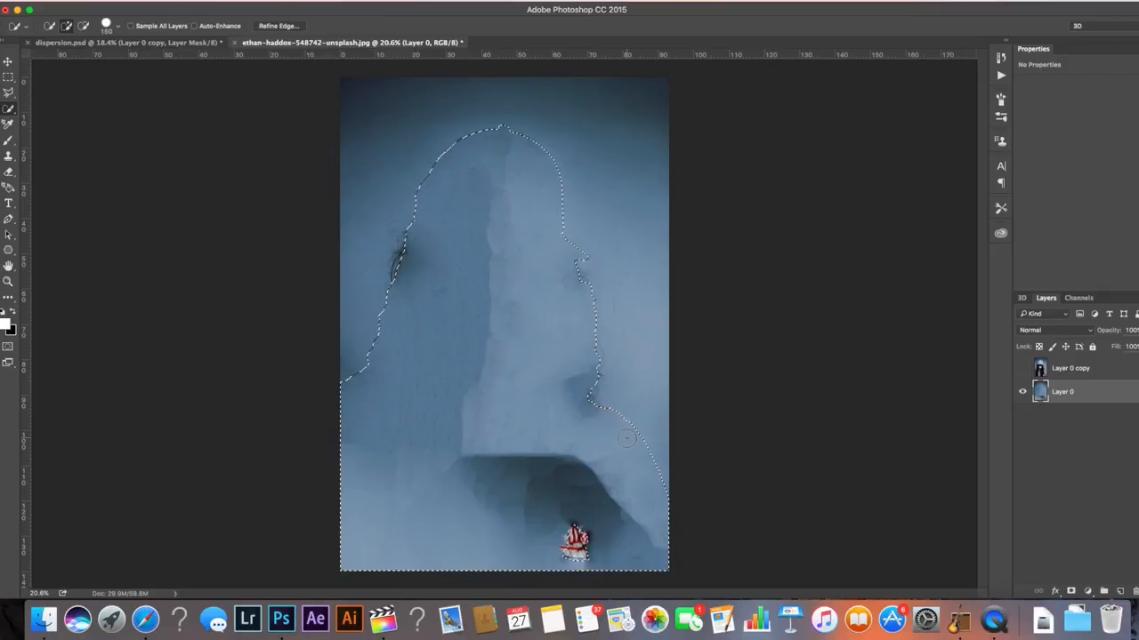
# Deselect and turn Layer 0 copy's visibility back on
pyautogui.press('super+d')
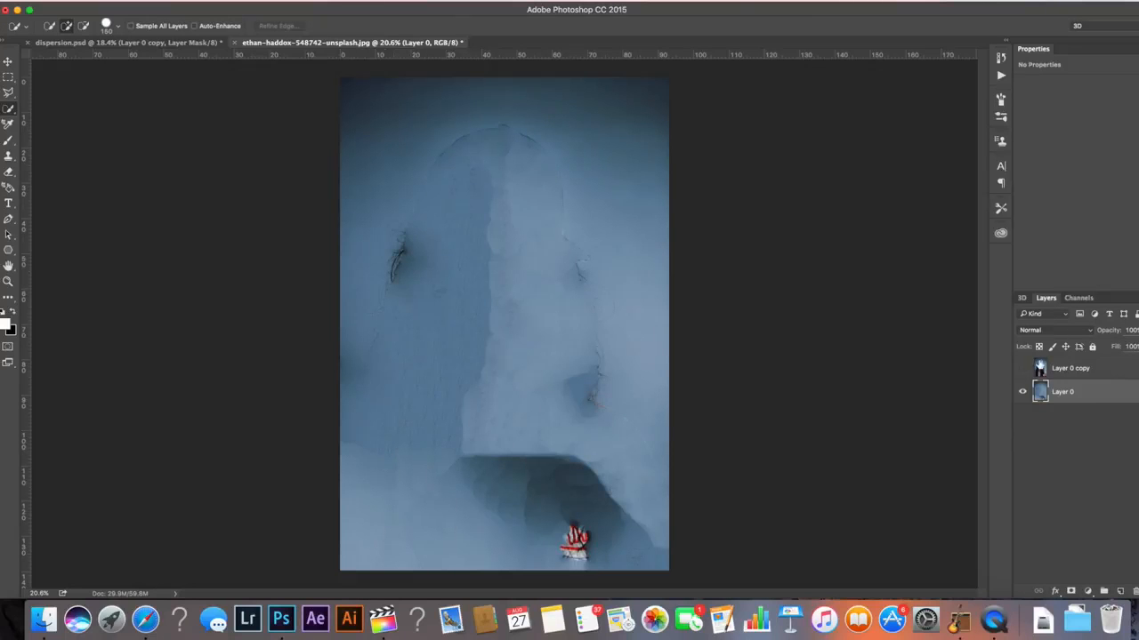
pyautogui.click(1023, 368)
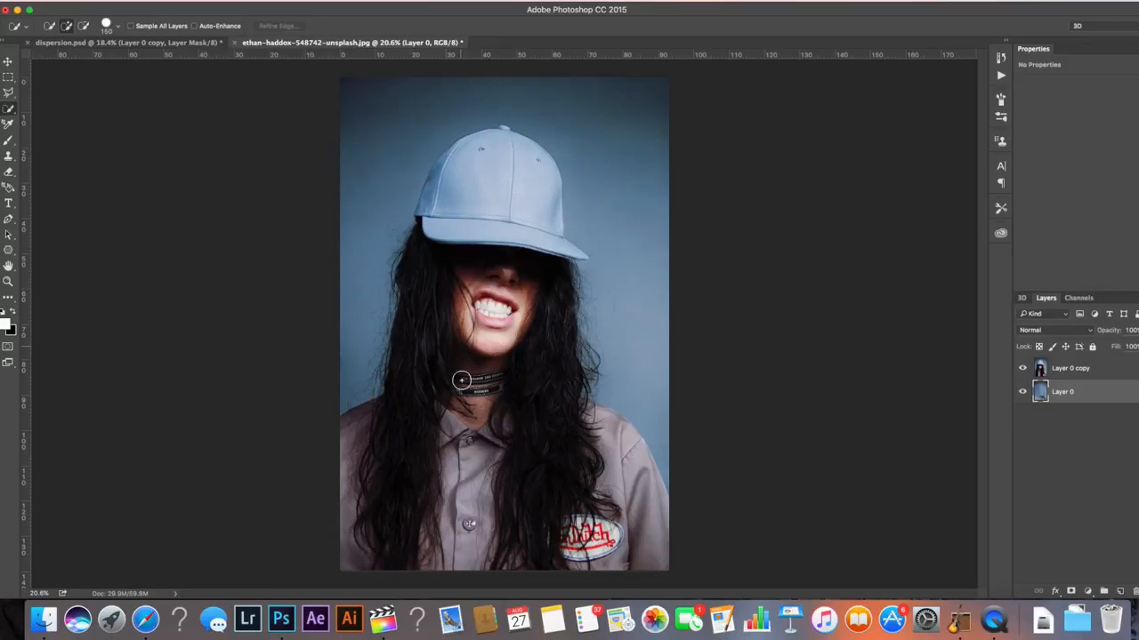
# Hide Layer 0 copy and set up the Clone Stamp tool with a 500 px, 0% hardness brush
pyautogui.click(1023, 369)
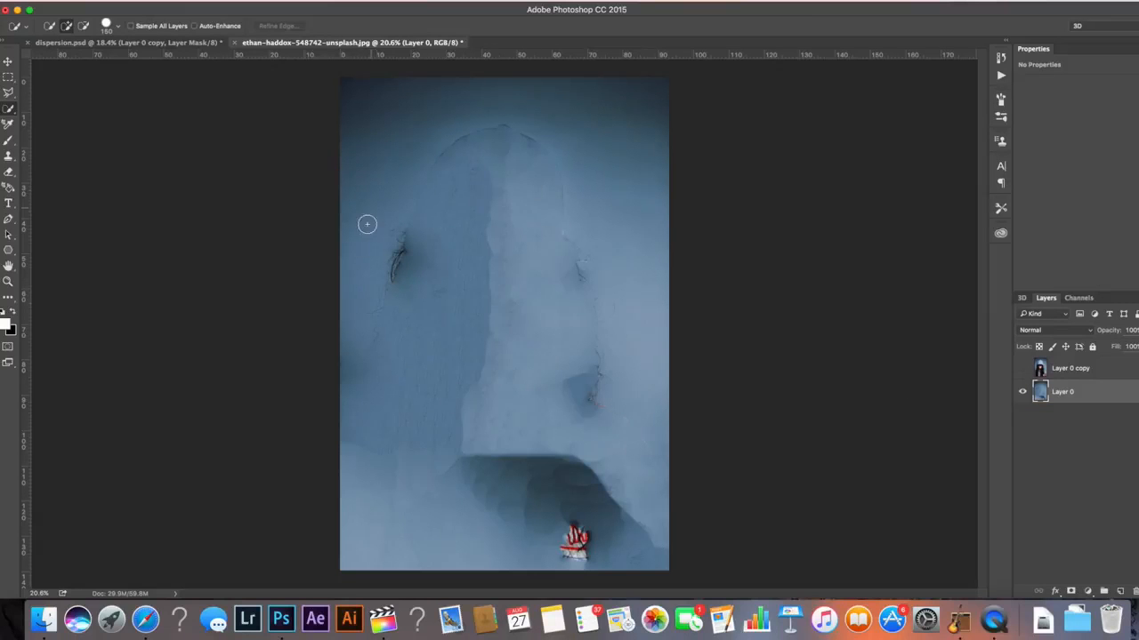
pyautogui.click(8, 157)
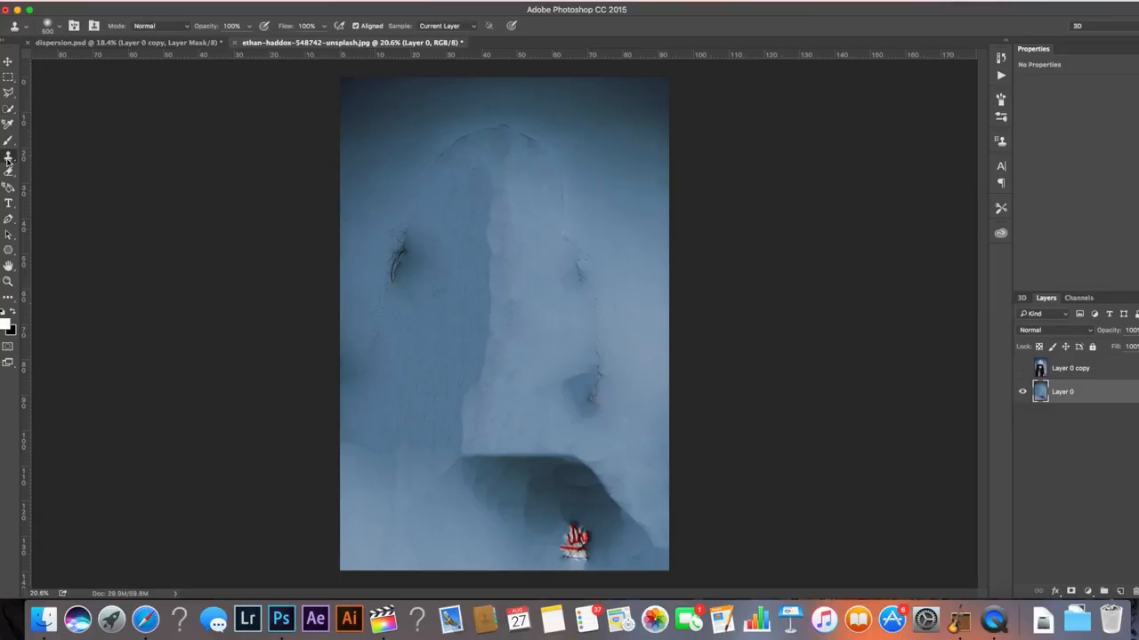
pyautogui.click(56, 29)
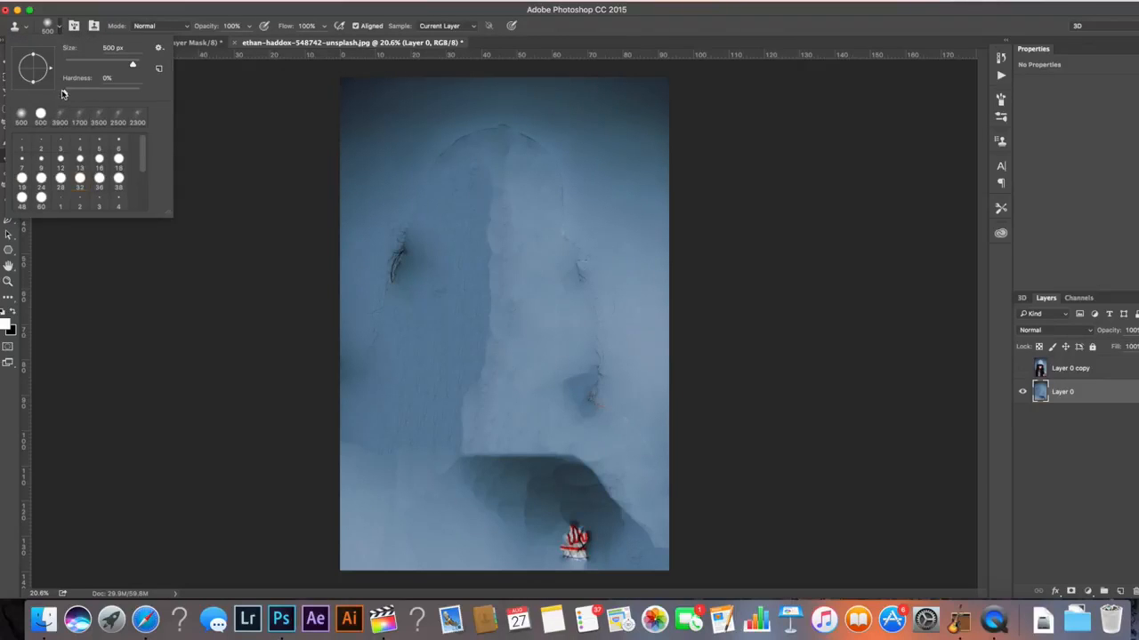
pyautogui.keyDown('alt'); pyautogui.click(665, 308); pyautogui.keyUp('alt')
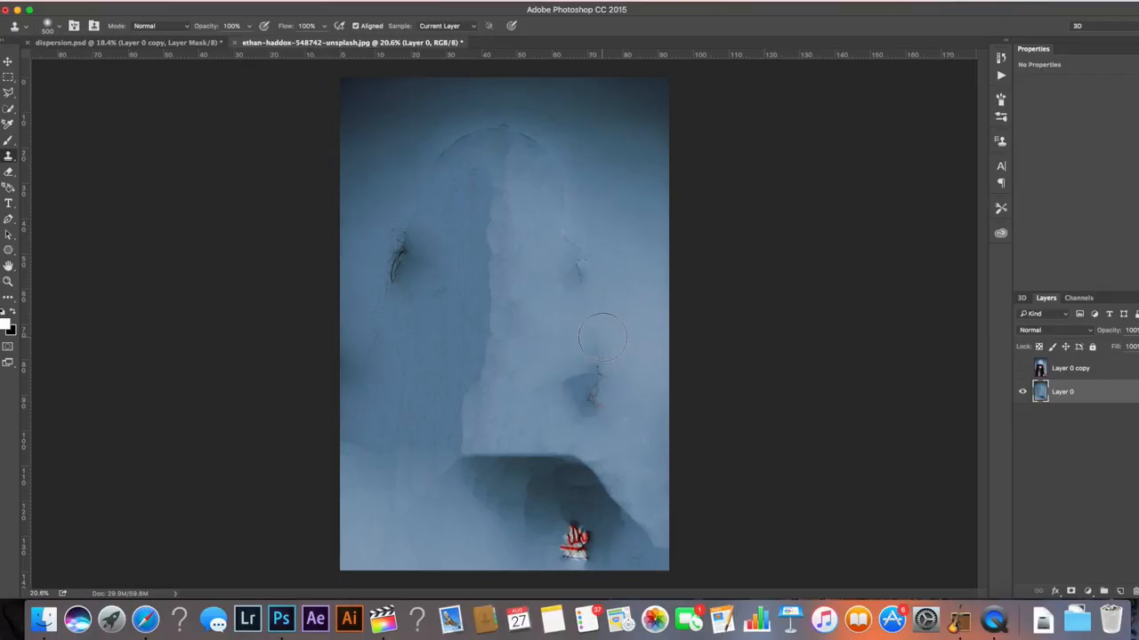
# Clone-stamp over the leftover dark marks in Layer 0's filled background, undoing the last stroke
pyautogui.moveTo(602, 338)
pyautogui.mouseDown()
pyautogui.moveTo(607, 392)
pyautogui.moveTo(596, 380)
pyautogui.moveTo(642, 441)
pyautogui.mouseUp()
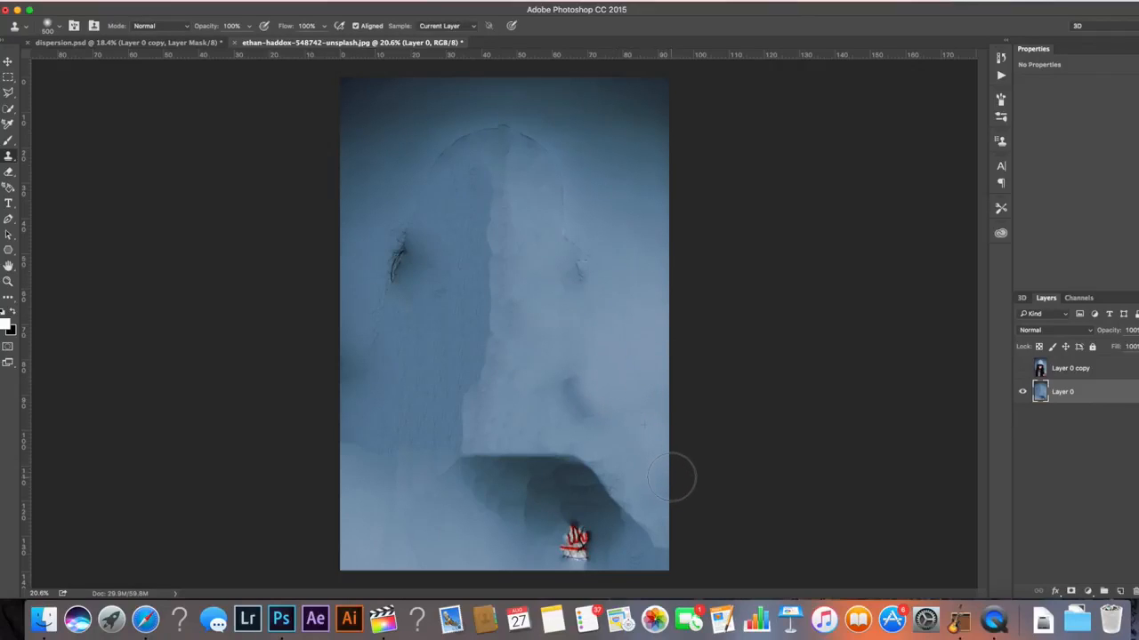
pyautogui.moveTo(593, 281); pyautogui.dragTo(582, 250)
pyautogui.keyDown('alt'); pyautogui.click(565, 149); pyautogui.keyUp('alt')
pyautogui.moveTo(562, 162); pyautogui.dragTo(535, 137)
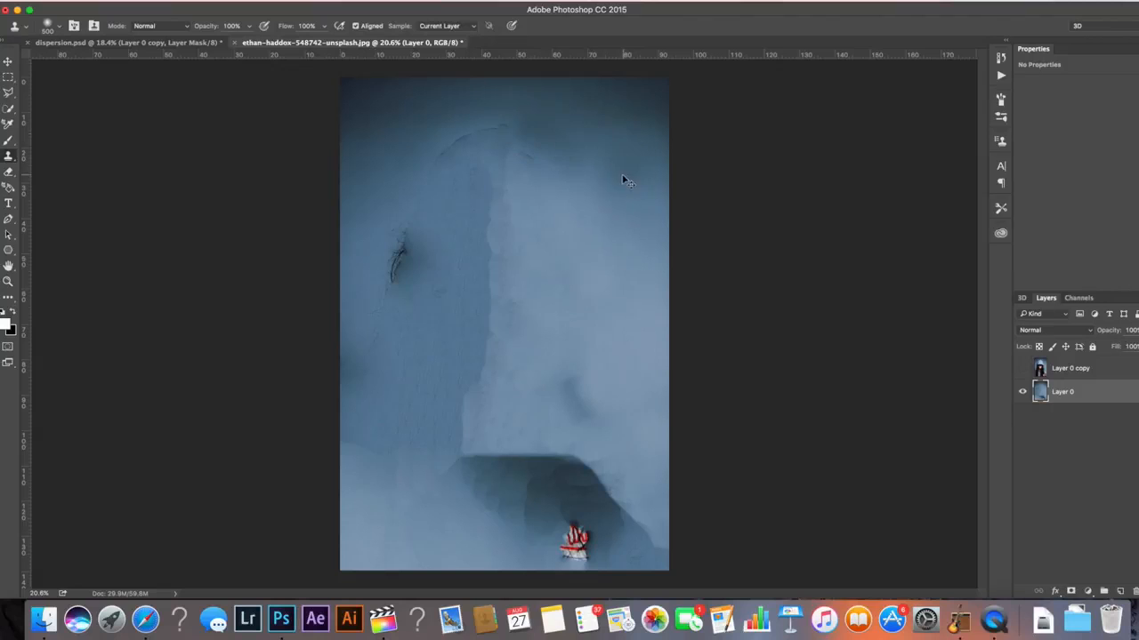
pyautogui.keyDown('alt'); pyautogui.click(556, 152); pyautogui.keyUp('alt')
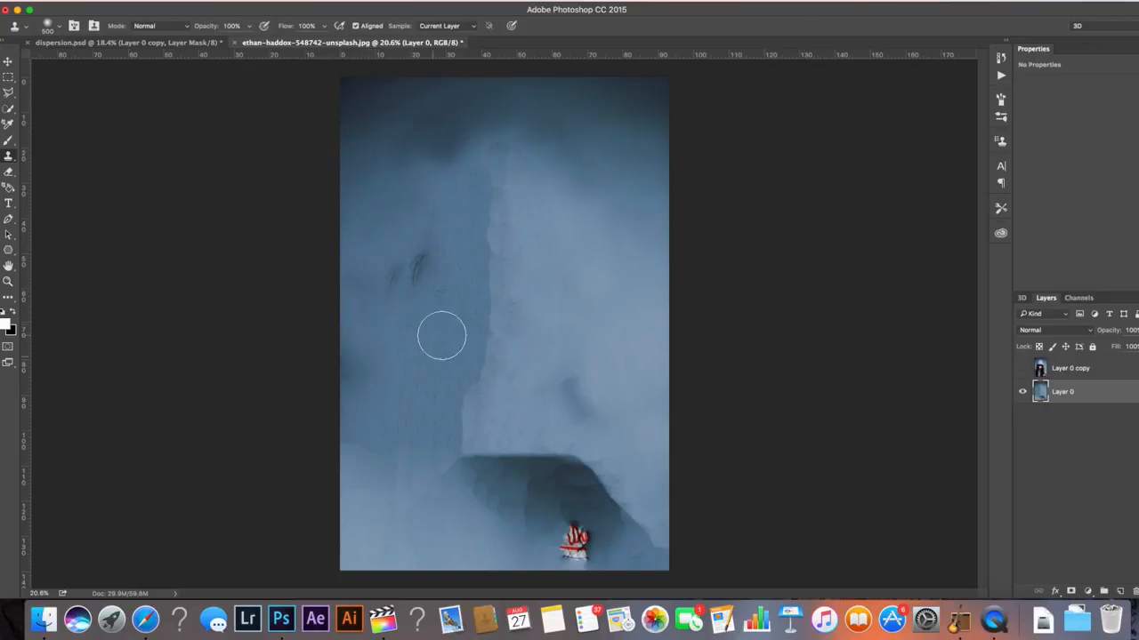
pyautogui.keyDown('alt'); pyautogui.click(380, 211); pyautogui.keyUp('alt')
pyautogui.moveTo(350, 258)
pyautogui.mouseDown()
pyautogui.moveTo(366, 304)
pyautogui.moveTo(374, 279)
pyautogui.mouseUp()
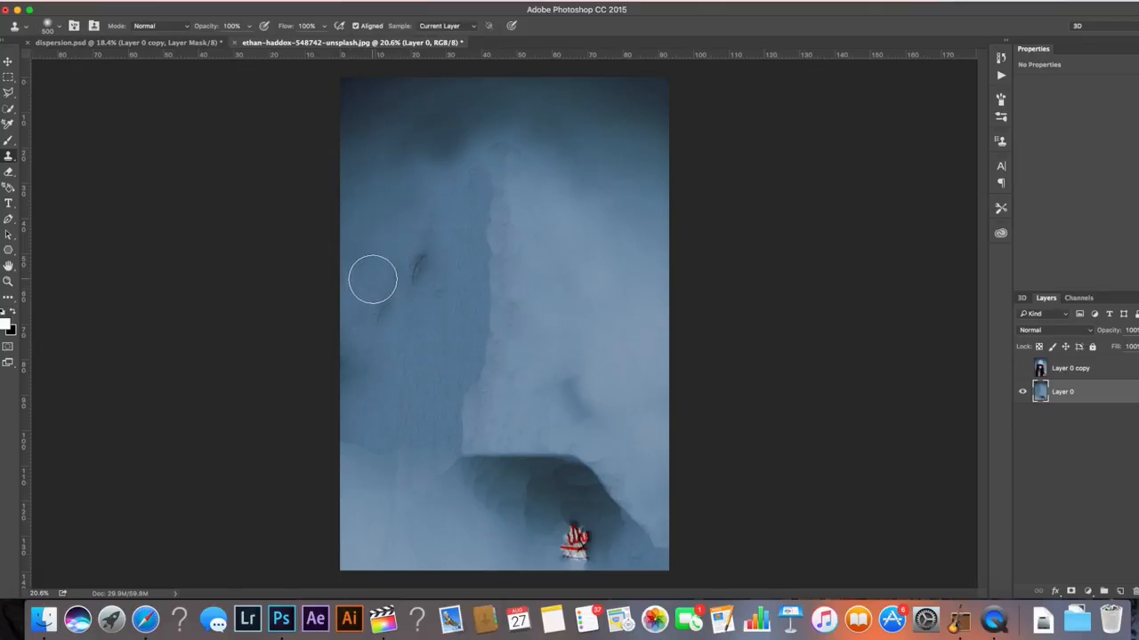
pyautogui.keyDown('alt'); pyautogui.click(464, 119); pyautogui.keyUp('alt')
pyautogui.keyDown('alt'); pyautogui.click(459, 108); pyautogui.keyUp('alt')
pyautogui.moveTo(511, 124)
pyautogui.mouseDown()
pyautogui.moveTo(487, 120)
pyautogui.moveTo(488, 140)
pyautogui.mouseUp()
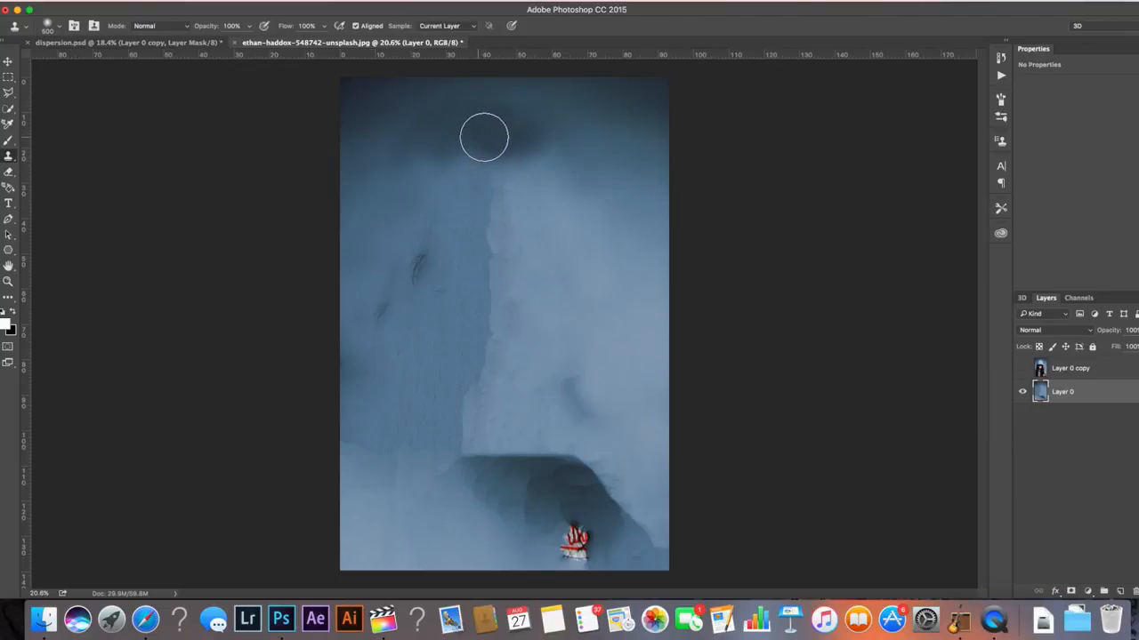
pyautogui.press('super+z')
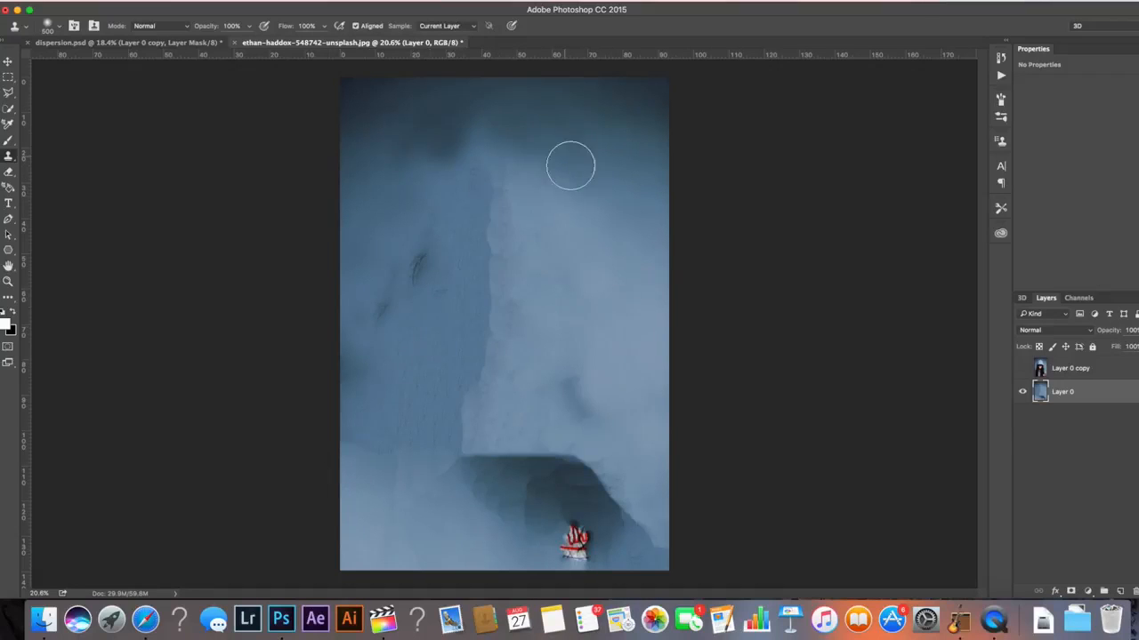
# Turn Layer 0 copy back on and select the woman on it with the Quick Selection tool
pyautogui.click(1022, 369)
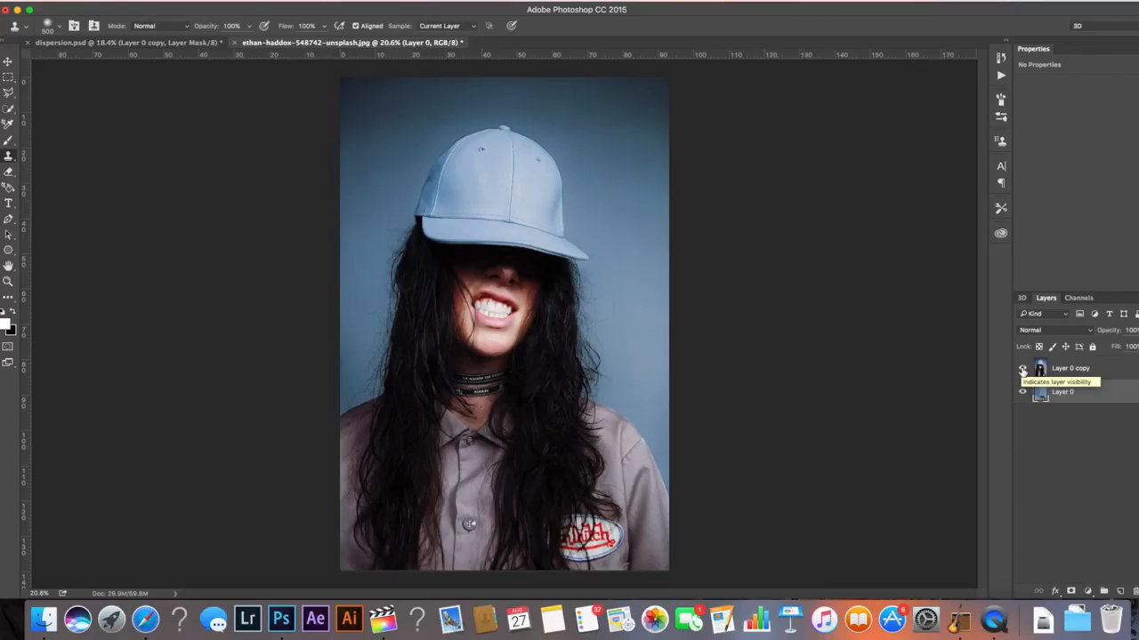
pyautogui.press('w')
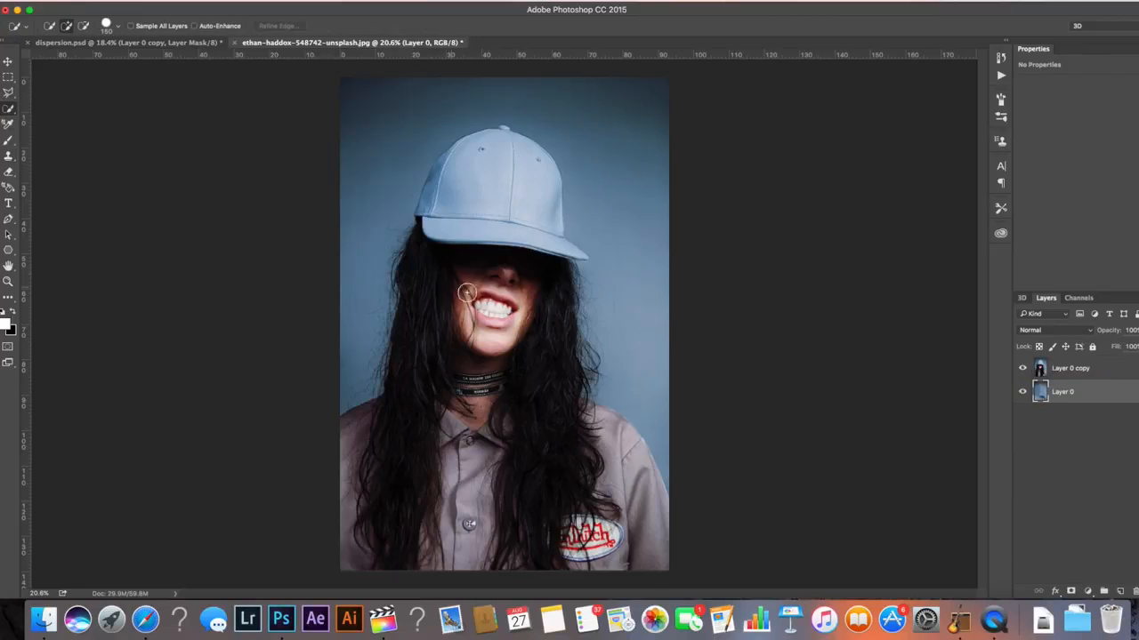
pyautogui.moveTo(459, 169)
pyautogui.mouseDown()
pyautogui.moveTo(513, 148)
pyautogui.moveTo(558, 357)
pyautogui.mouseUp()
pyautogui.moveTo(655, 400)
pyautogui.keyDown('alt'); pyautogui.mouseDown()
pyautogui.moveTo(671, 457)
pyautogui.moveTo(660, 436)
pyautogui.mouseUp(); pyautogui.keyUp('alt')
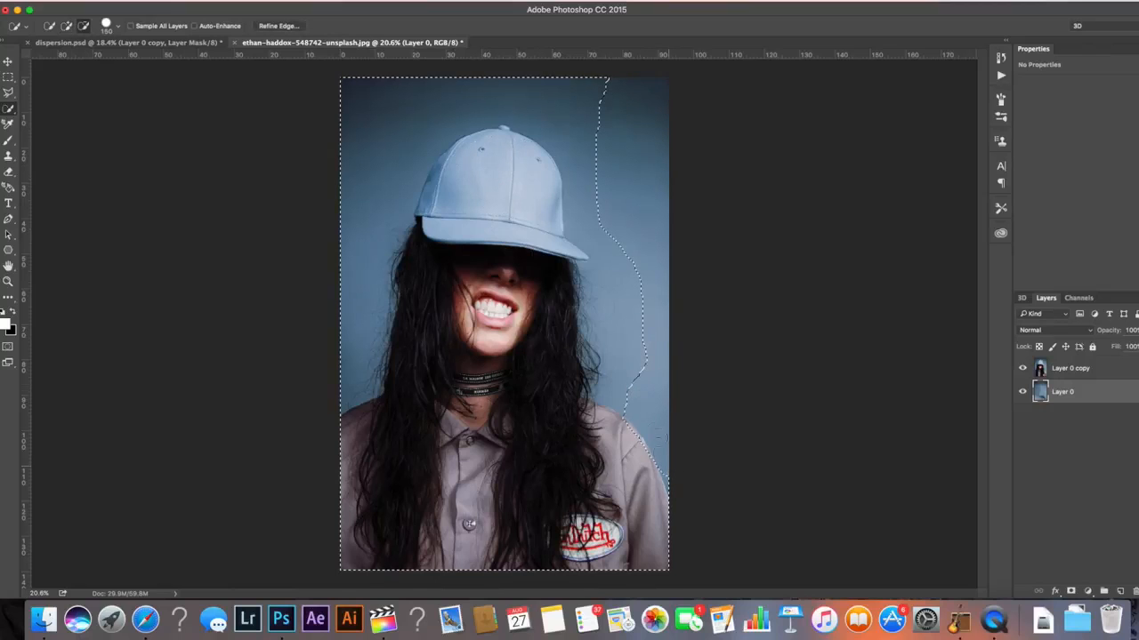
pyautogui.hotkey('alt', ']')
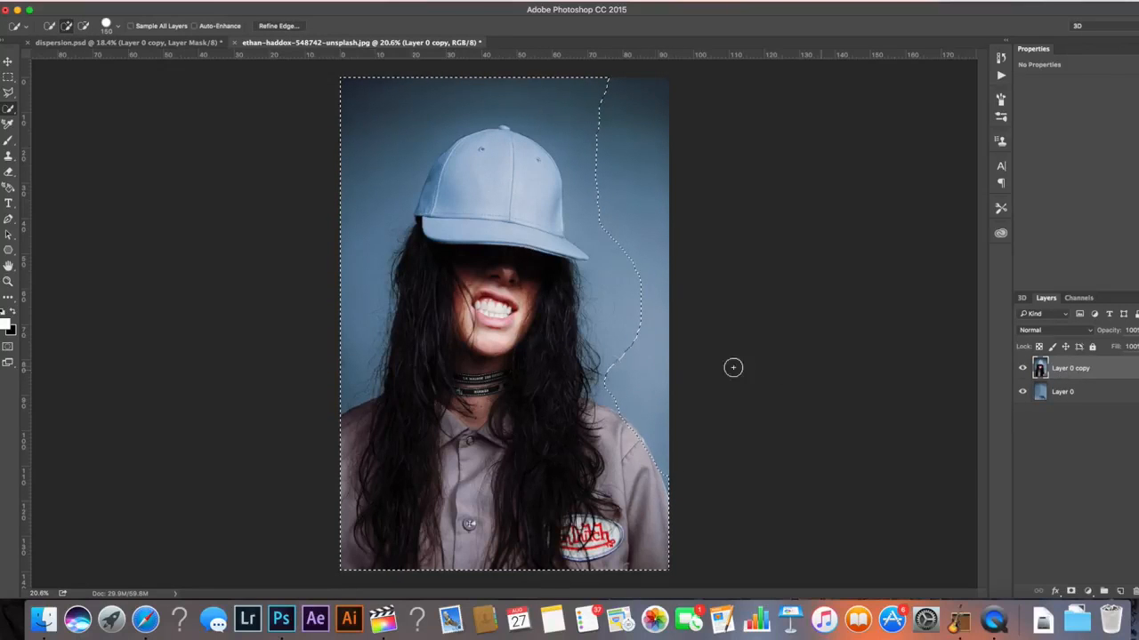
pyautogui.hotkey('ctrl', 'd')
pyautogui.moveTo(615, 532)
pyautogui.mouseDown()
pyautogui.moveTo(628, 455)
pyautogui.moveTo(530, 389)
pyautogui.moveTo(491, 306)
pyautogui.moveTo(521, 187)
pyautogui.mouseUp()
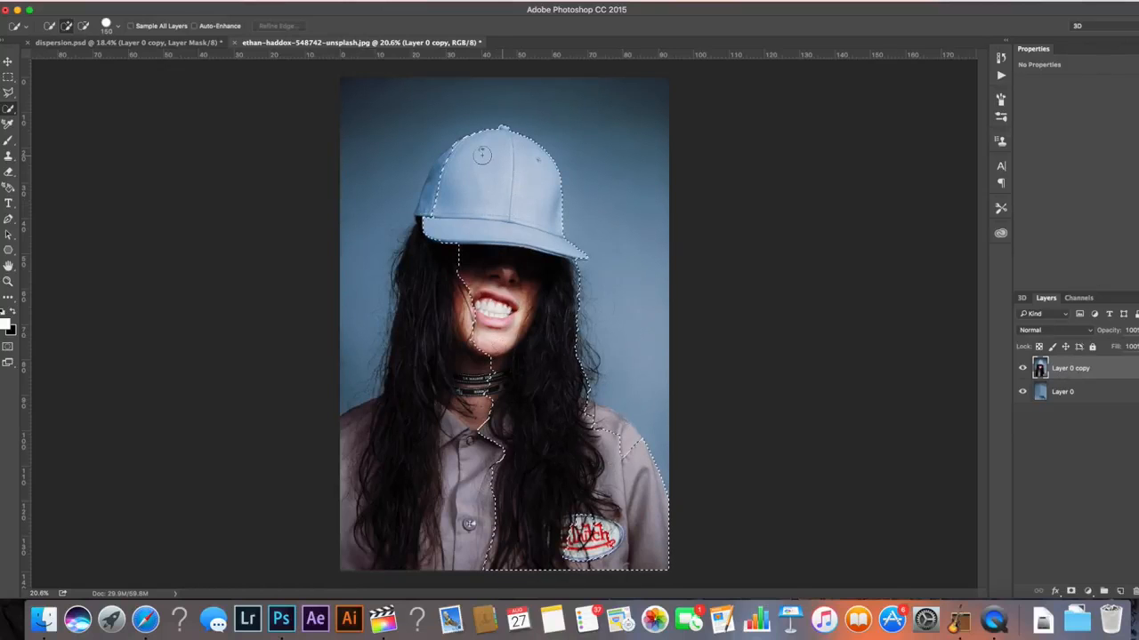
pyautogui.moveTo(423, 225)
pyautogui.mouseDown()
pyautogui.moveTo(431, 277)
pyautogui.moveTo(391, 404)
pyautogui.moveTo(365, 433)
pyautogui.mouseUp()
pyautogui.moveTo(631, 463); pyautogui.dragTo(584, 532)
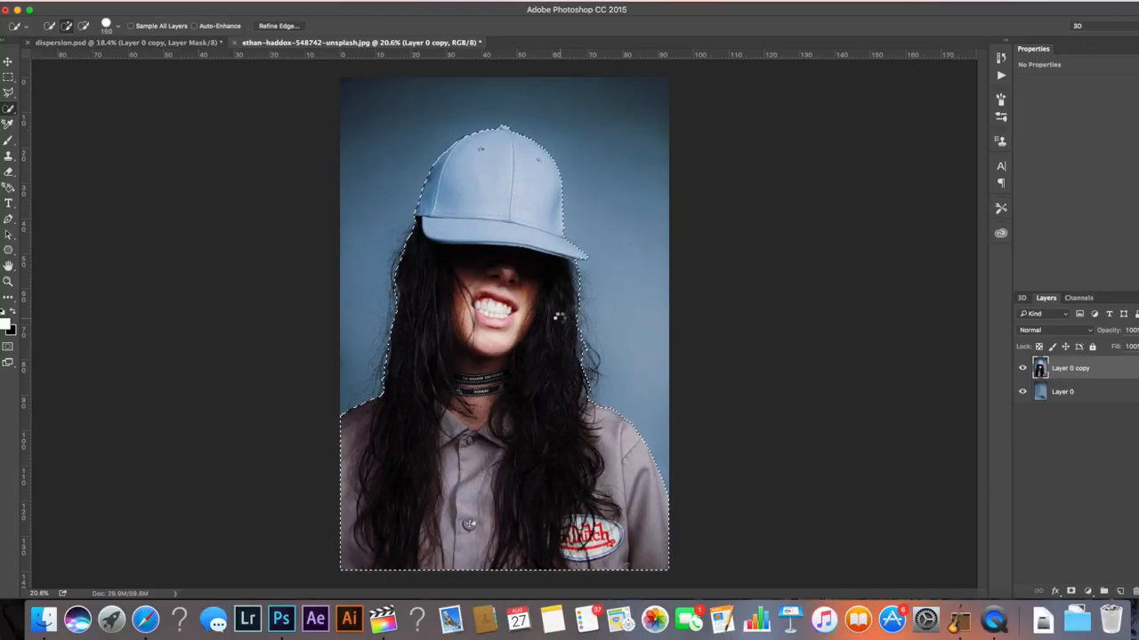
pyautogui.click(421, 237)
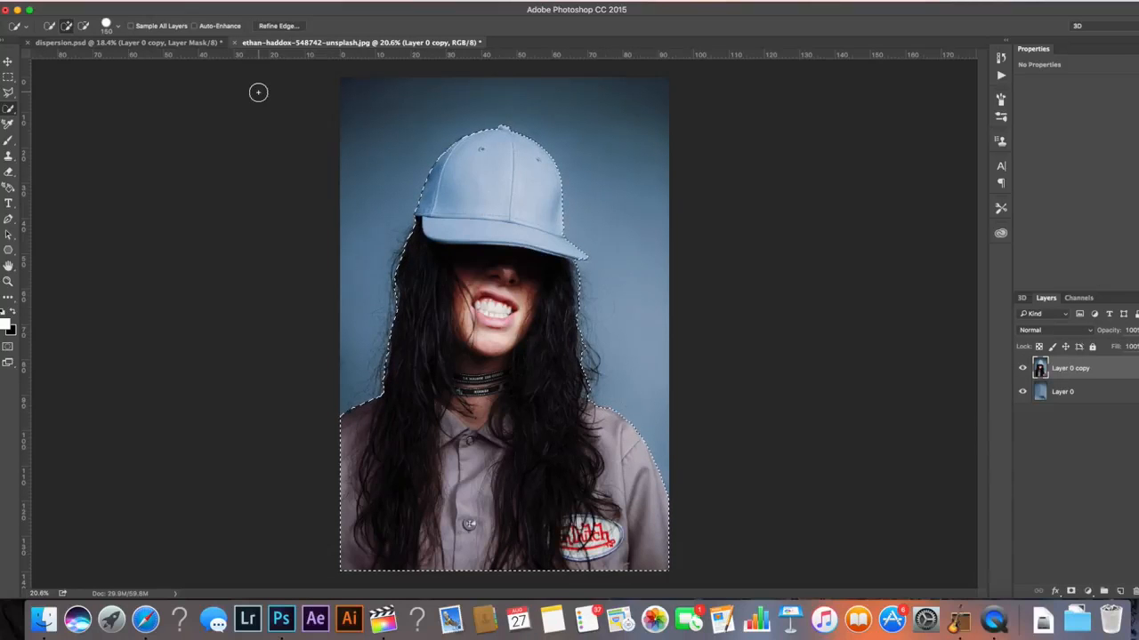
# Refine the selection's edges around the hair and output the result as a layer mask
pyautogui.click(272, 26)
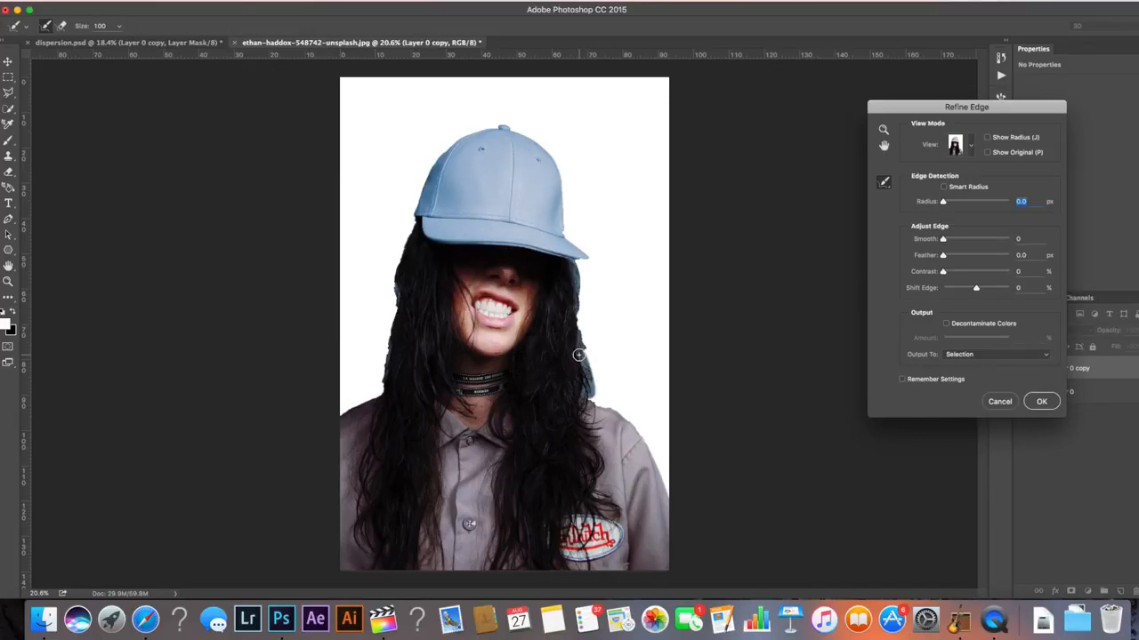
pyautogui.moveTo(568, 267); pyautogui.dragTo(571, 408)
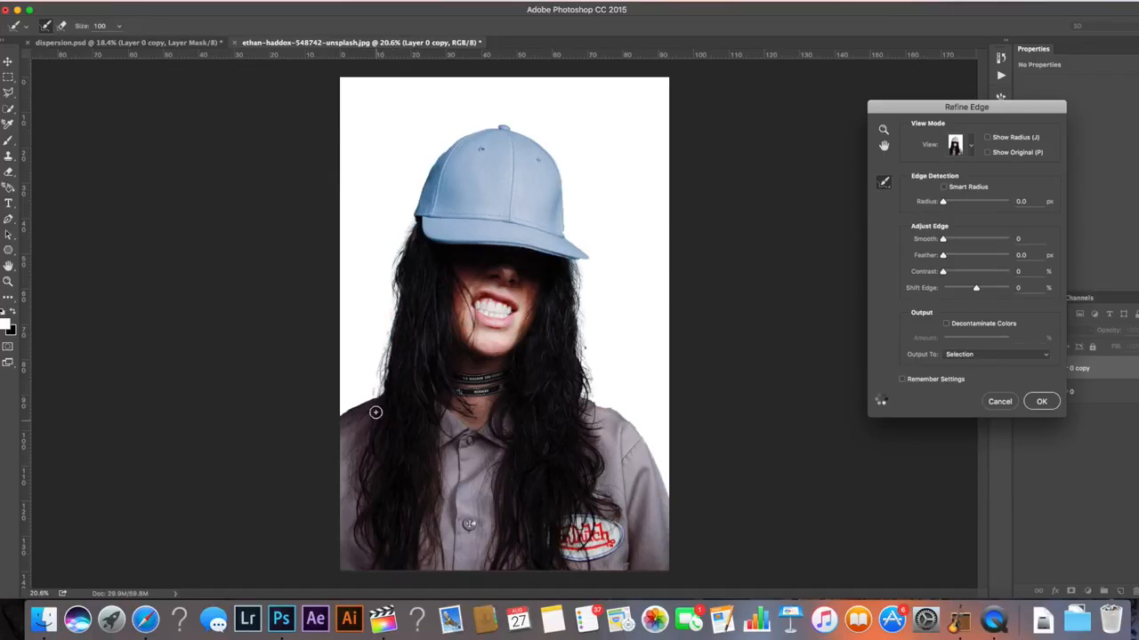
pyautogui.moveTo(388, 375); pyautogui.dragTo(392, 330)
pyautogui.click(373, 401)
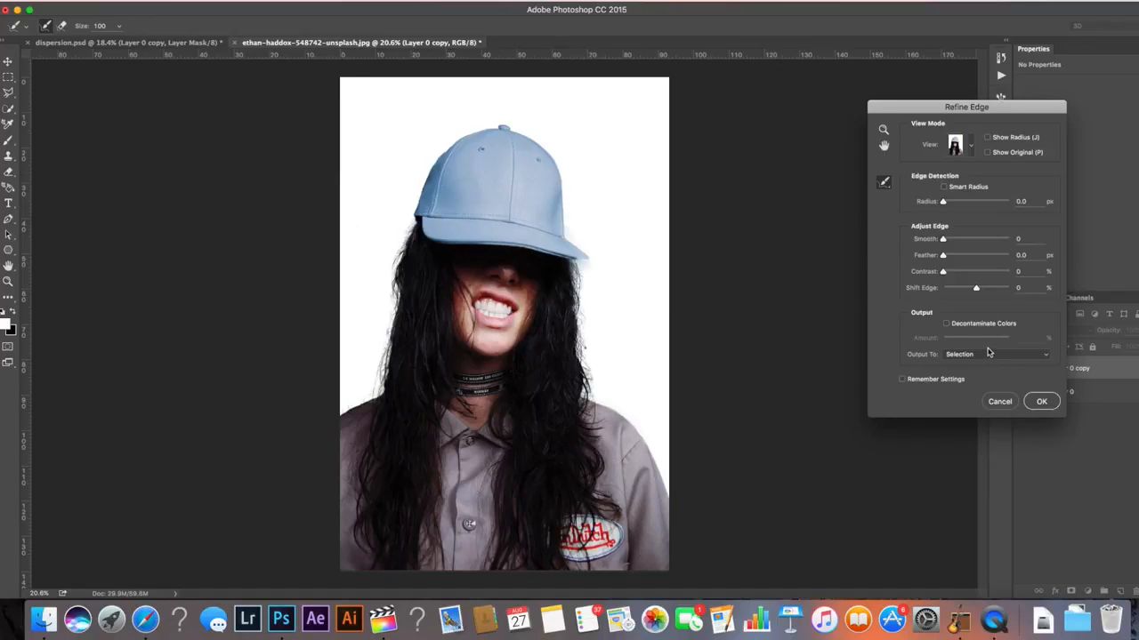
pyautogui.click(986, 356)
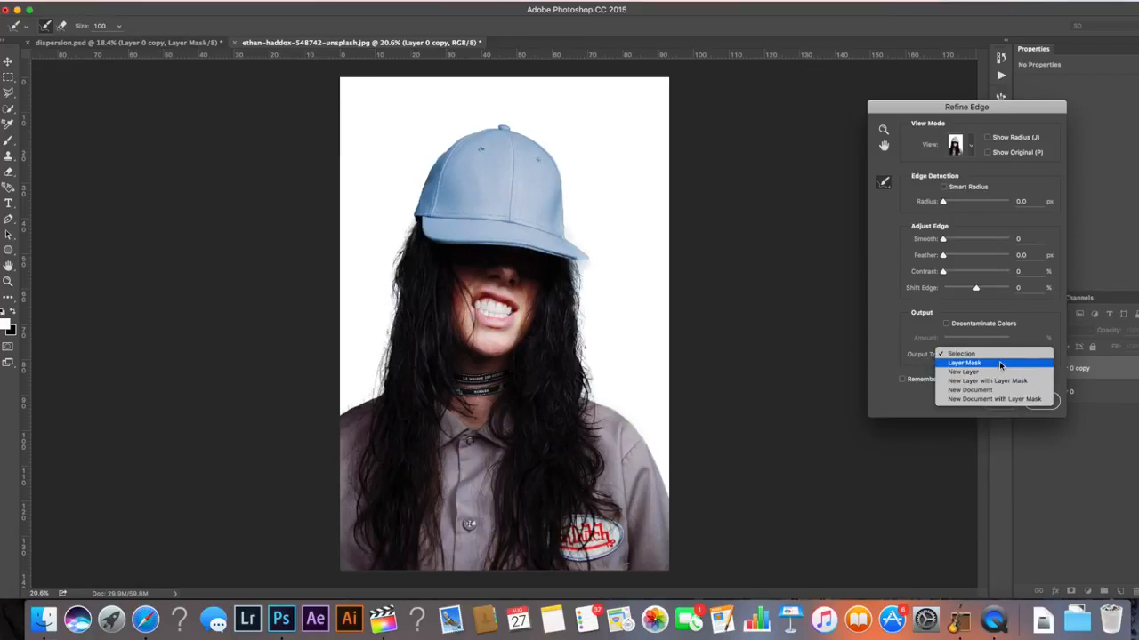
pyautogui.click(970, 363)
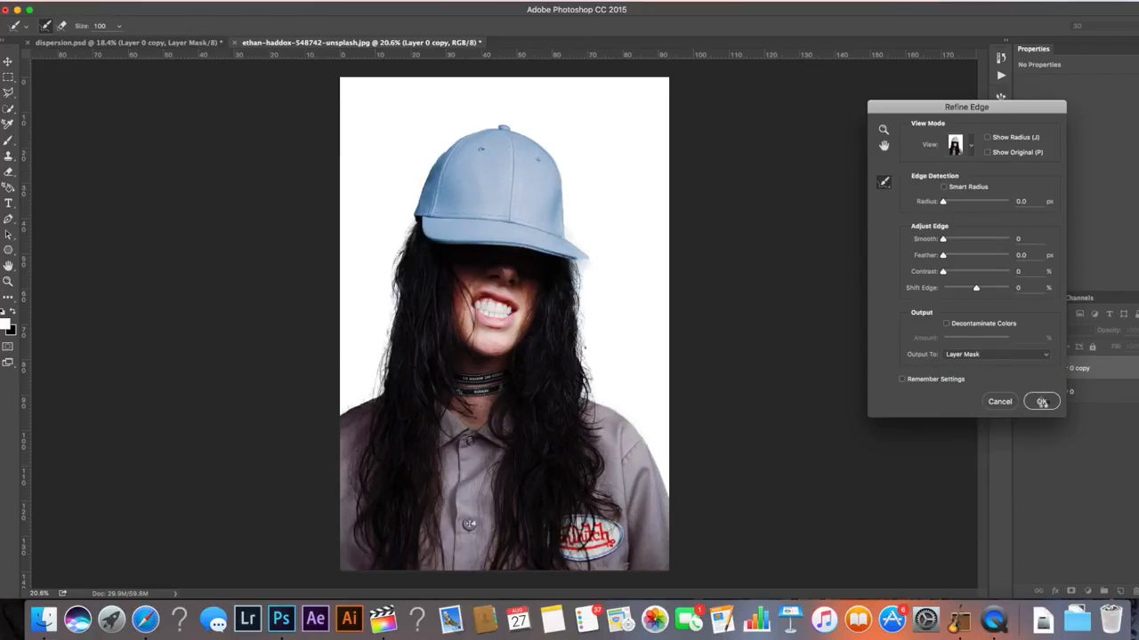
pyautogui.click(1042, 402)
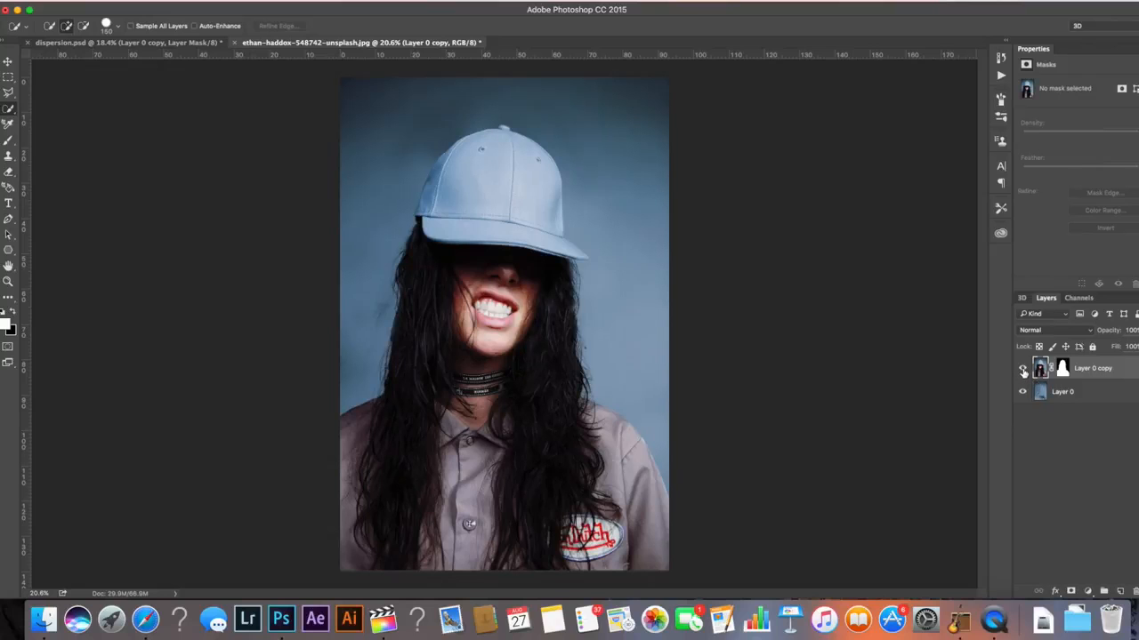
# Toggle Layer 0 copy's visibility to compare the cutout against the cleaned background
pyautogui.click(1023, 370)
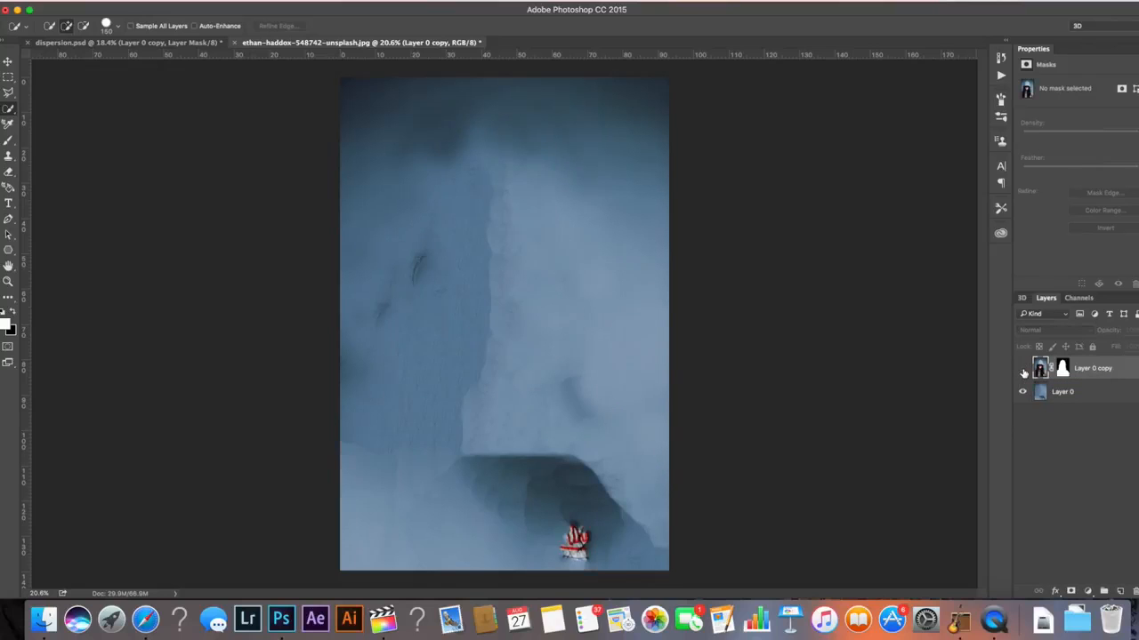
pyautogui.click(1023, 371)
pyautogui.click(1023, 371)
pyautogui.click(1022, 371)
pyautogui.click(1023, 371)
pyautogui.click(1023, 371)
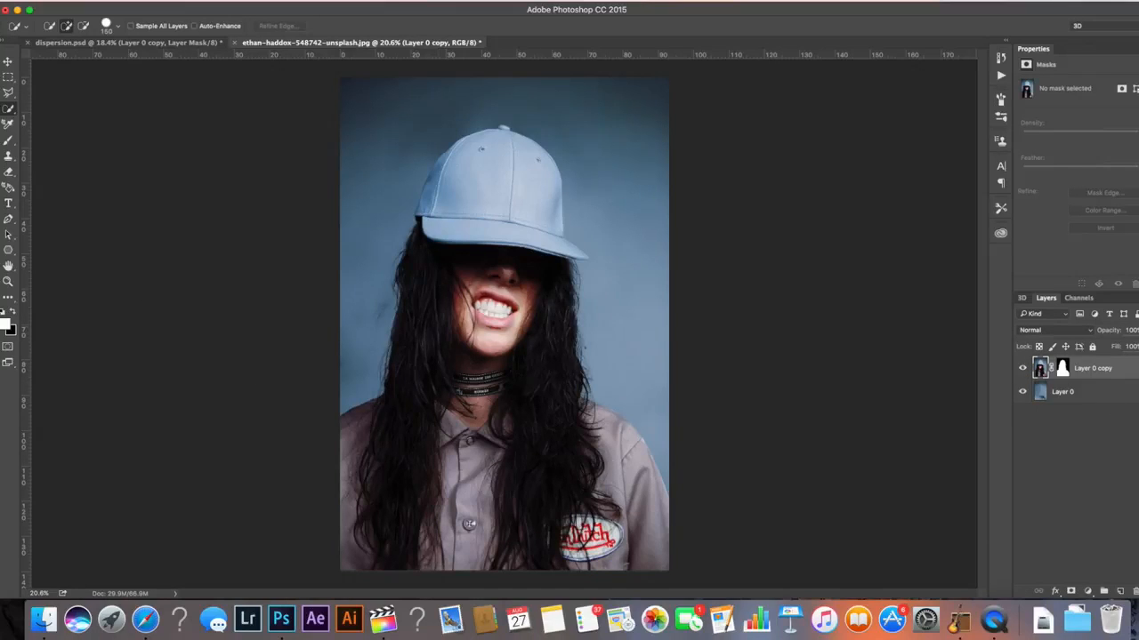
# Duplicate Layer 0 copy, hide the new Layer 0 copy 2, and select Layer 0 copy
pyautogui.click(1071, 398)
pyautogui.press('s')
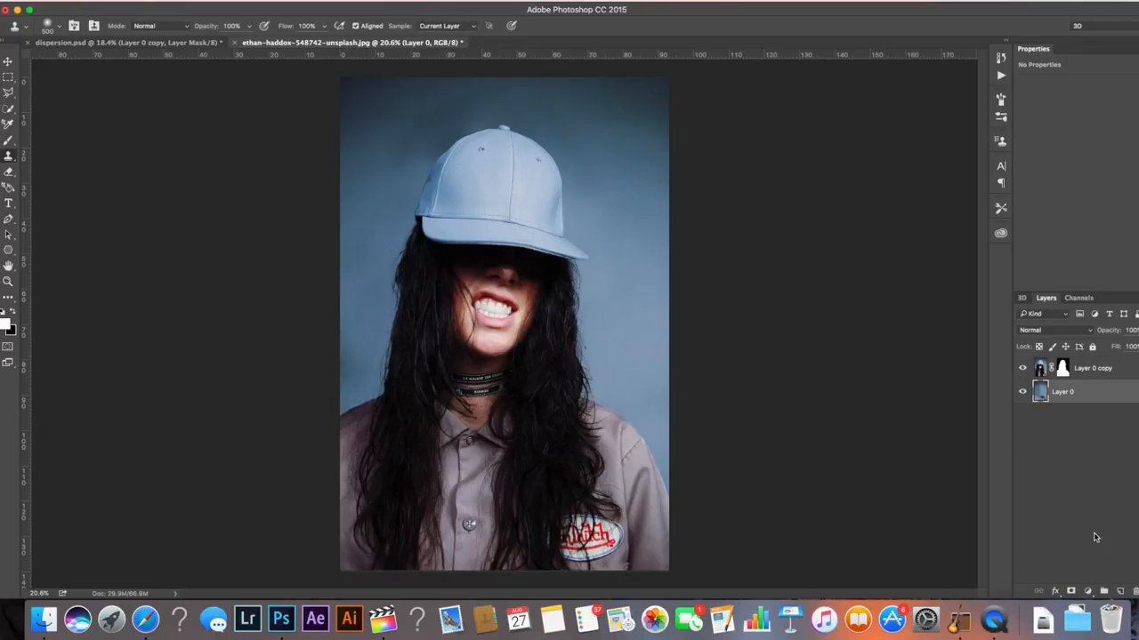
pyautogui.click(1119, 376)
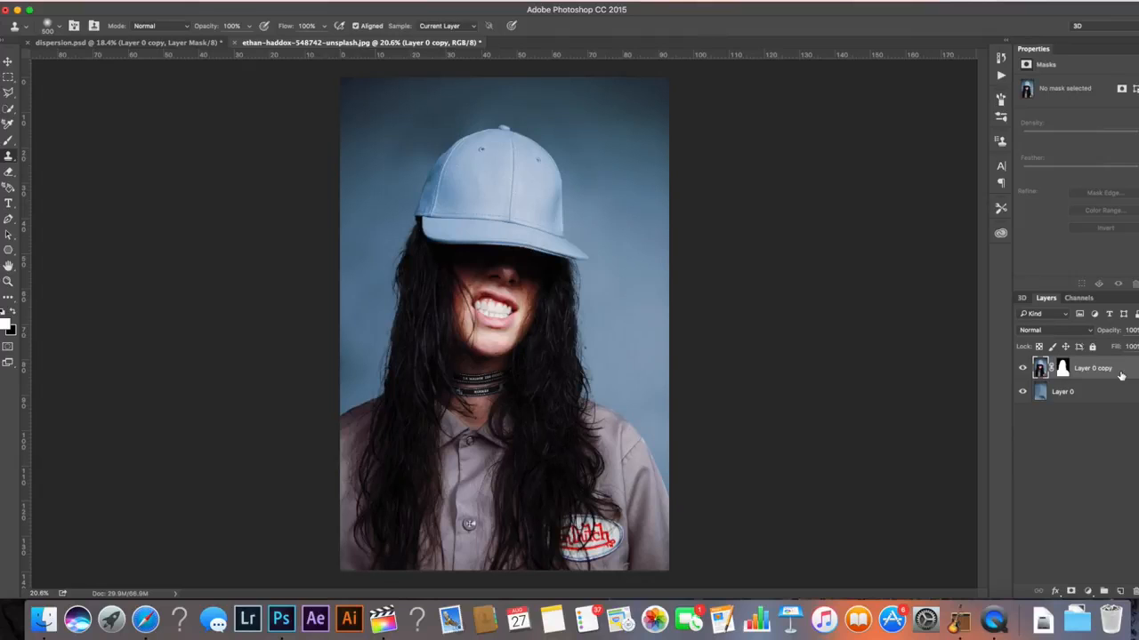
pyautogui.press('super+j')
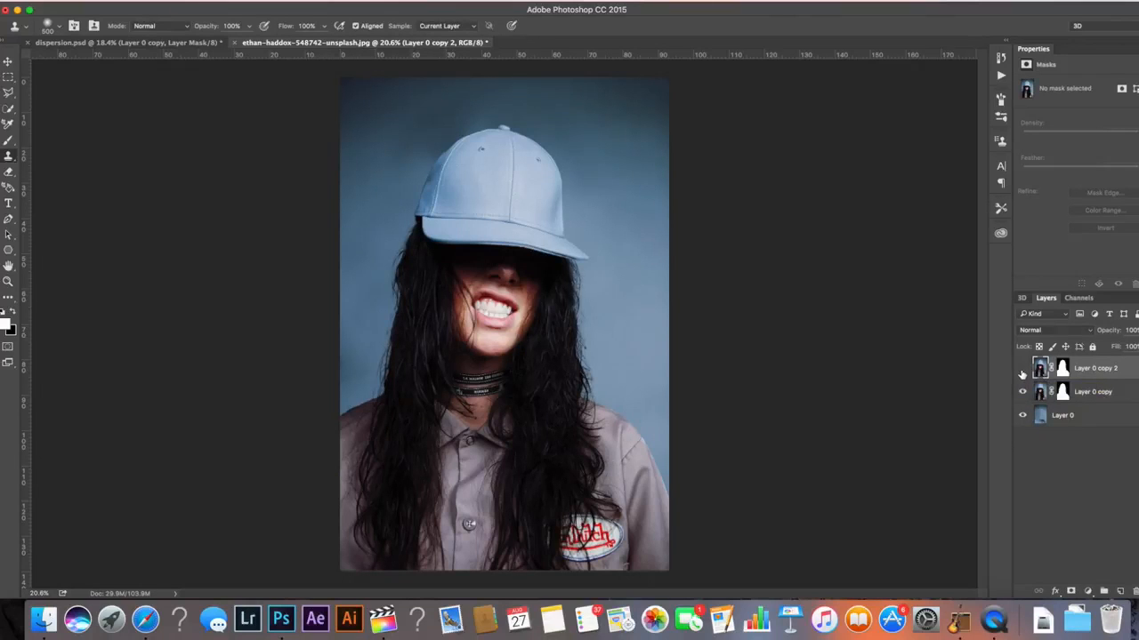
pyautogui.click(1022, 374)
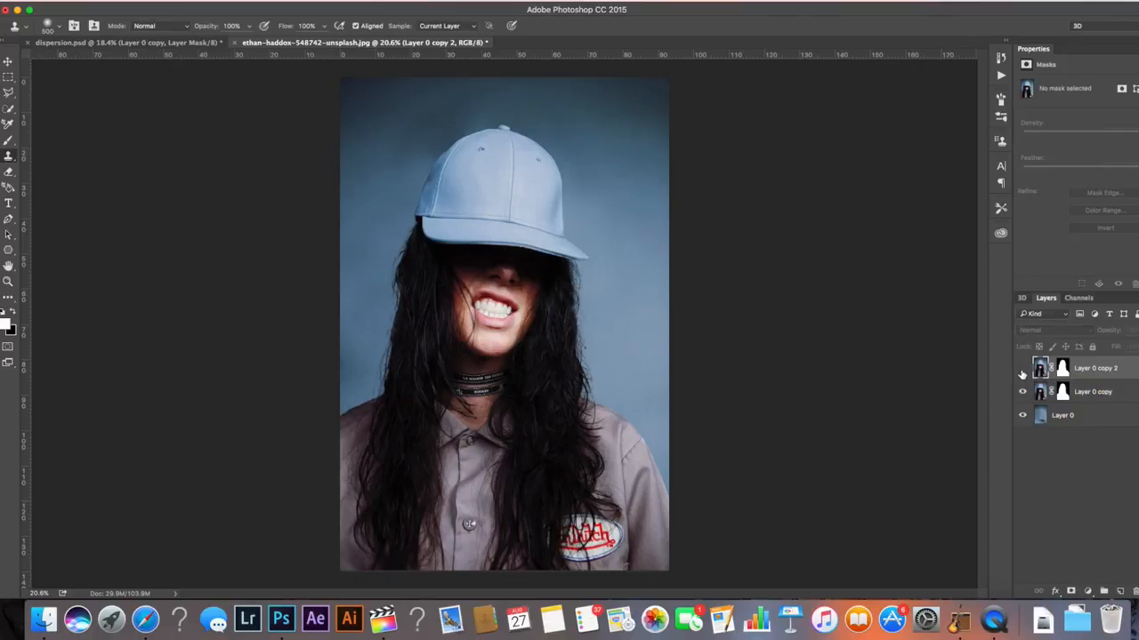
pyautogui.click(1136, 397)
# Apply Liquify to Layer 0 copy, pushing the cap and the hair strongly toward the right edge of the image
pyautogui.click(298, 0)
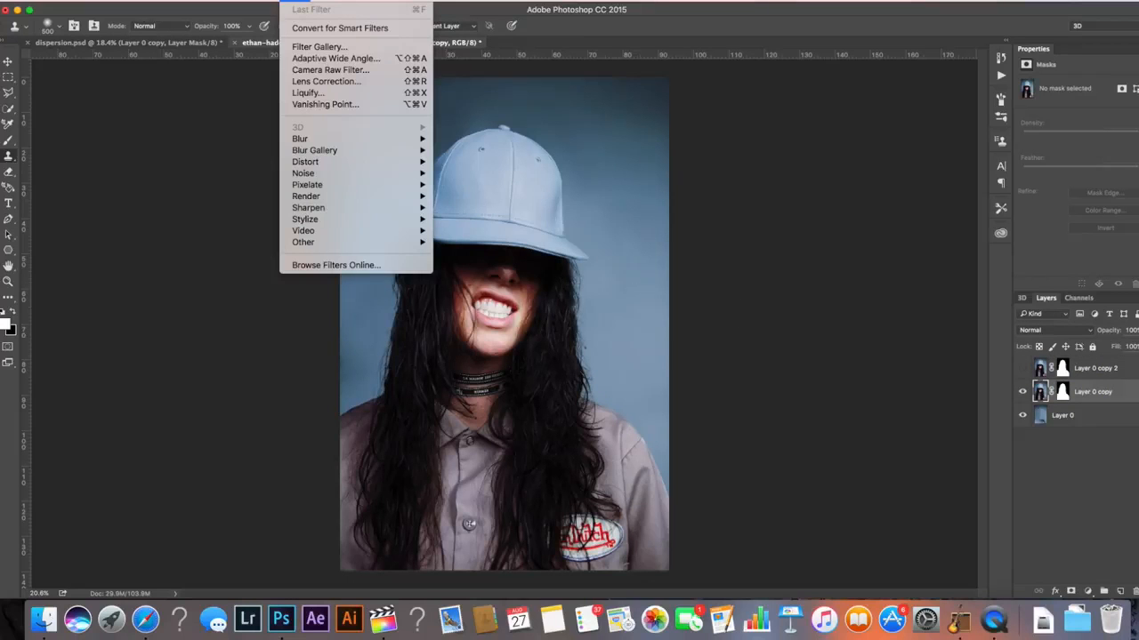
pyautogui.click(309, 92)
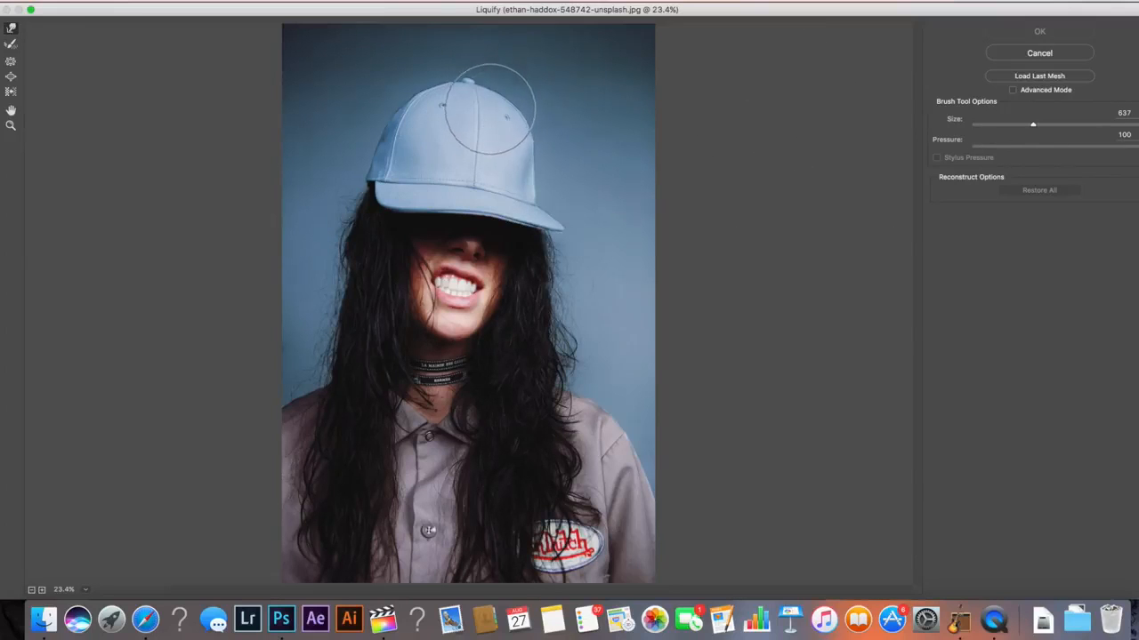
pyautogui.moveTo(480, 111); pyautogui.dragTo(741, 45)
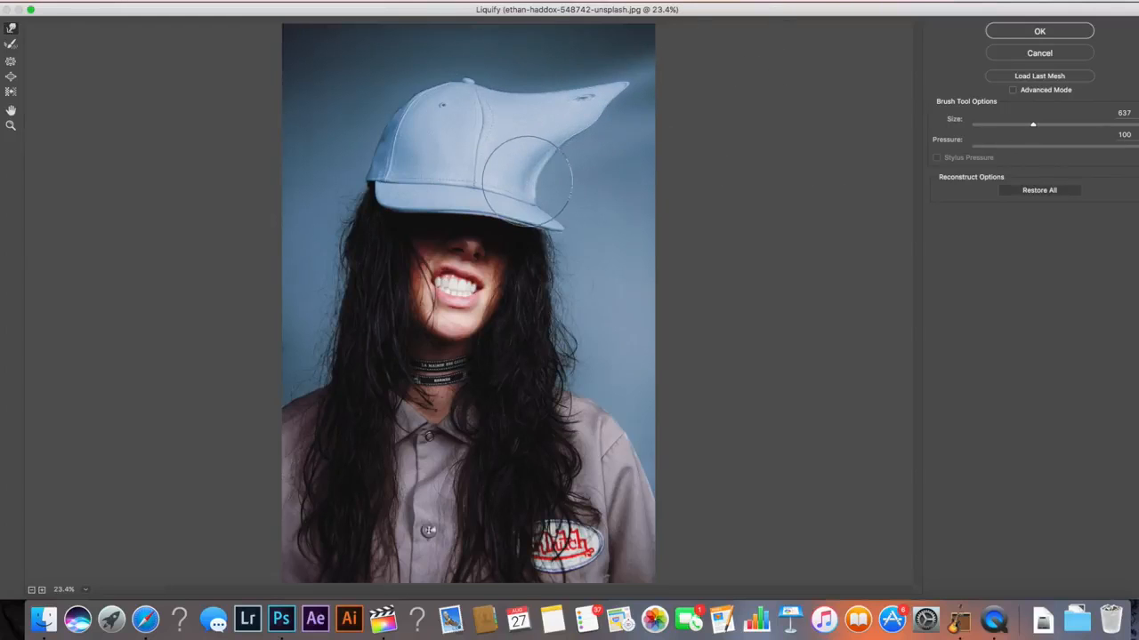
pyautogui.moveTo(527, 178); pyautogui.dragTo(673, 169)
pyautogui.moveTo(543, 164); pyautogui.dragTo(706, 123)
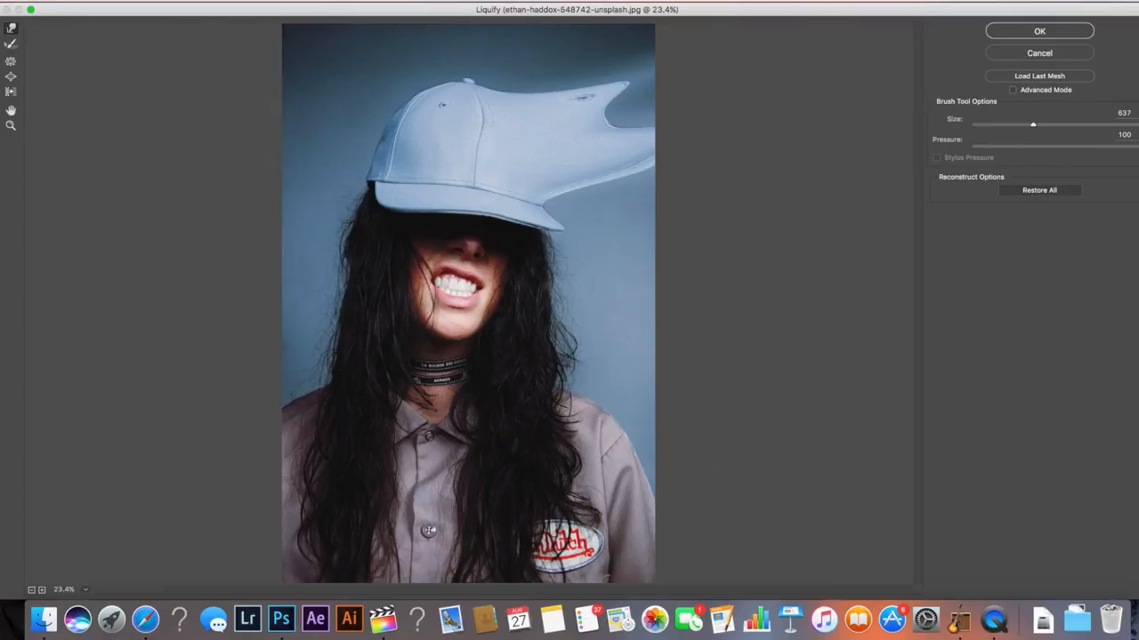
pyautogui.moveTo(569, 132); pyautogui.dragTo(747, 82)
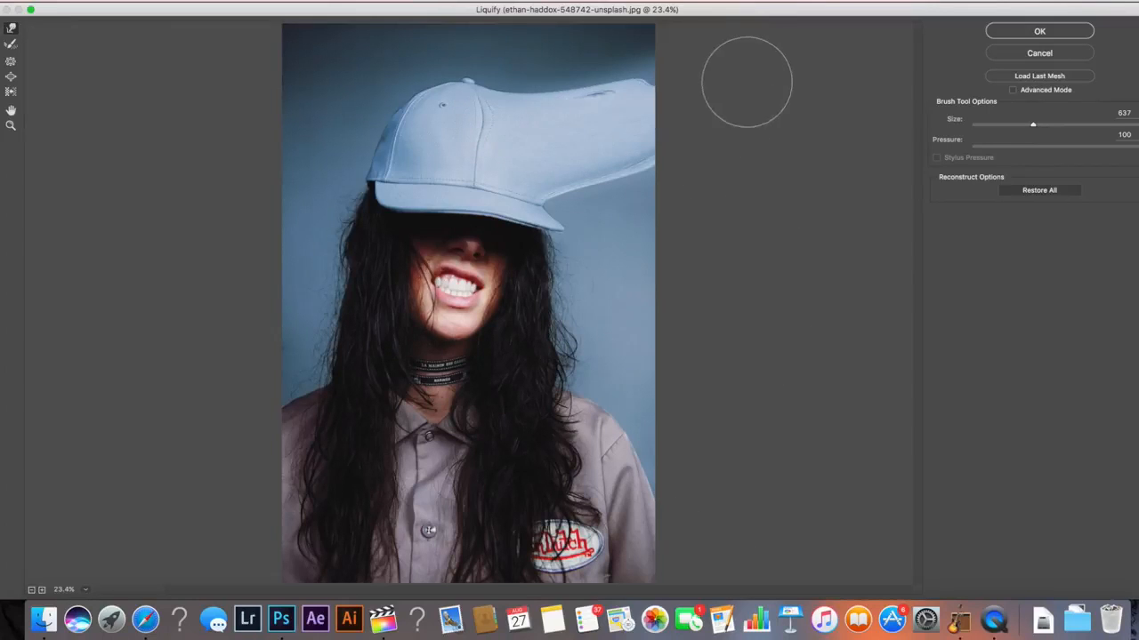
pyautogui.moveTo(498, 117); pyautogui.dragTo(766, 34)
pyautogui.moveTo(490, 79); pyautogui.dragTo(644, 9)
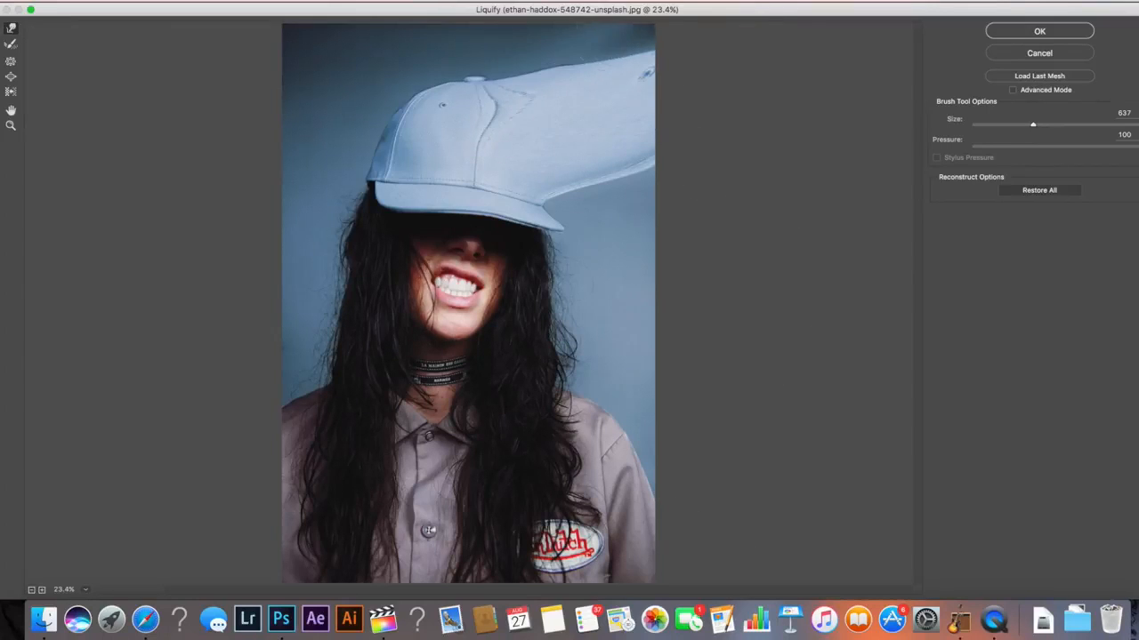
pyautogui.moveTo(556, 65); pyautogui.dragTo(688, 4)
pyautogui.moveTo(509, 90); pyautogui.dragTo(702, 5)
pyautogui.moveTo(487, 68); pyautogui.dragTo(562, 1)
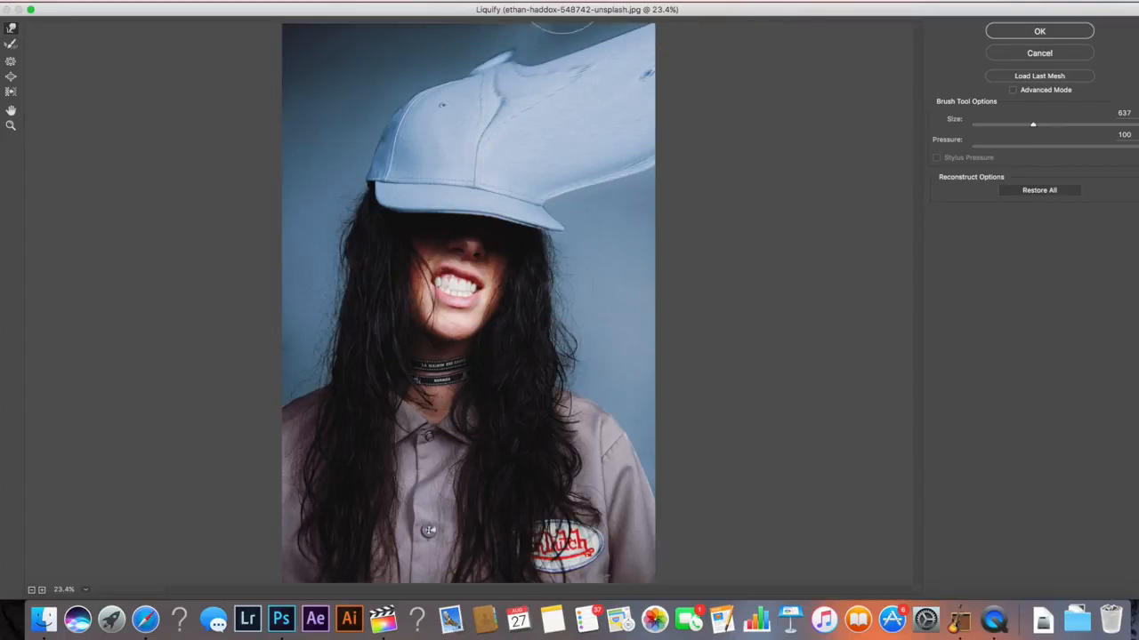
pyautogui.moveTo(478, 69); pyautogui.dragTo(496, 10)
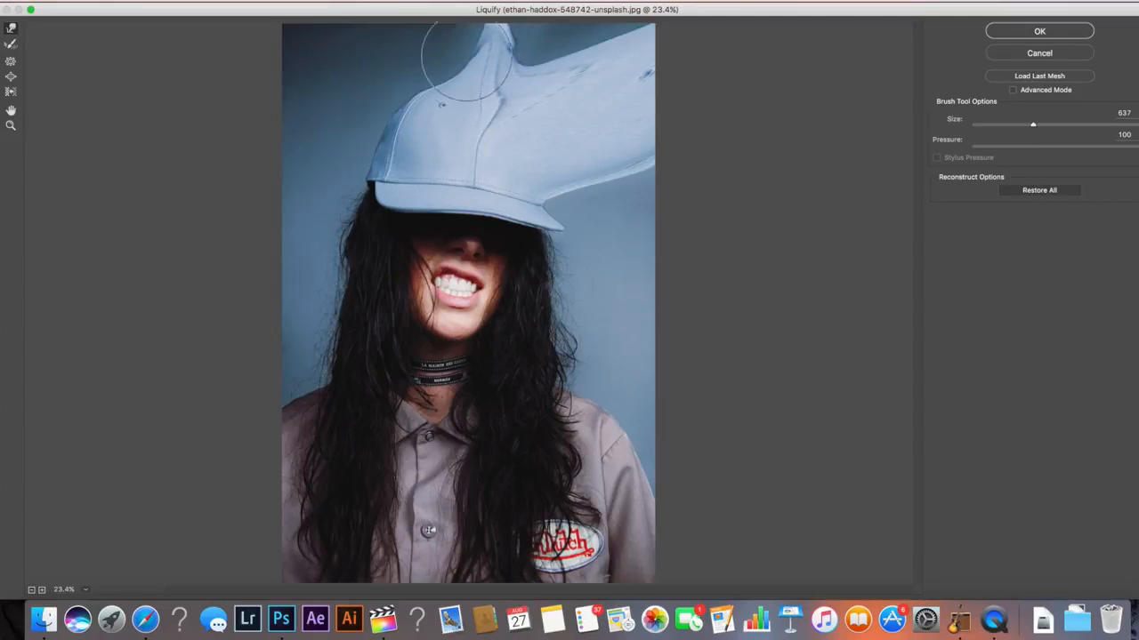
pyautogui.moveTo(465, 59)
pyautogui.mouseDown()
pyautogui.moveTo(464, 15)
pyautogui.moveTo(460, 28)
pyautogui.moveTo(554, 4)
pyautogui.mouseUp()
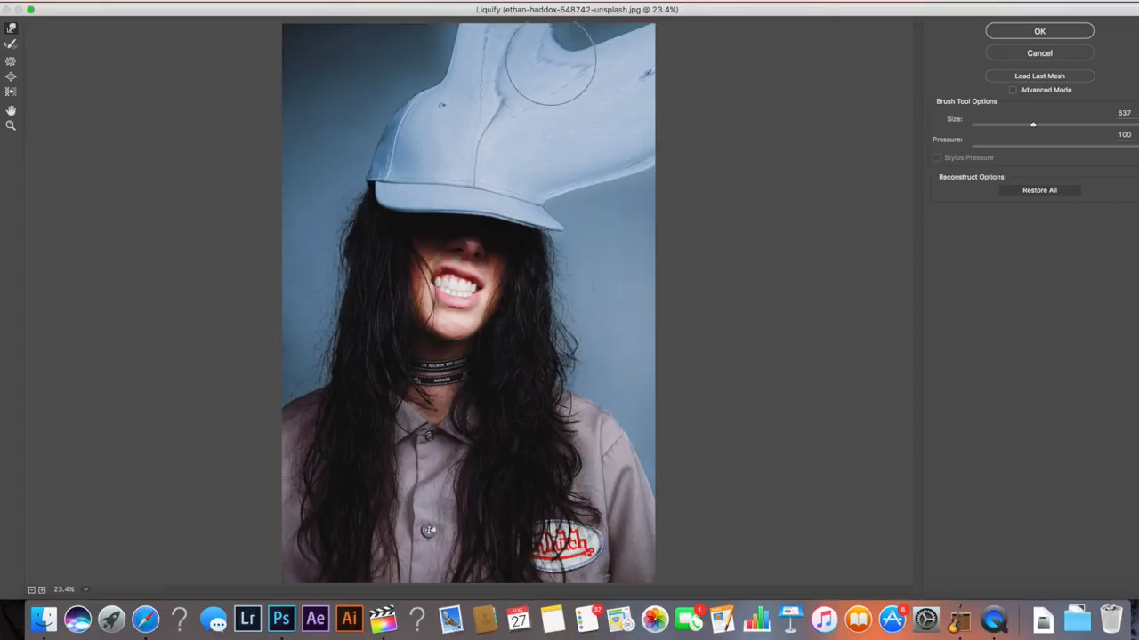
pyautogui.moveTo(549, 62); pyautogui.dragTo(614, 10)
pyautogui.moveTo(511, 103); pyautogui.dragTo(735, 89)
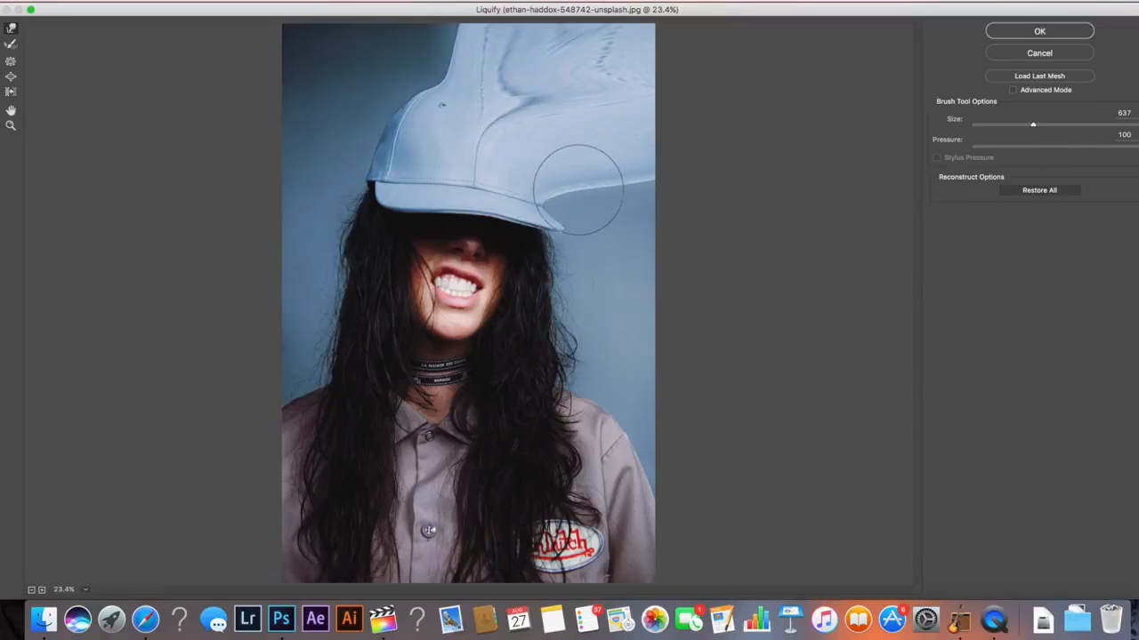
pyautogui.moveTo(579, 181); pyautogui.dragTo(706, 202)
pyautogui.moveTo(542, 195); pyautogui.dragTo(684, 227)
pyautogui.moveTo(549, 247)
pyautogui.mouseDown()
pyautogui.moveTo(679, 245)
pyautogui.moveTo(584, 263)
pyautogui.moveTo(694, 262)
pyautogui.mouseUp()
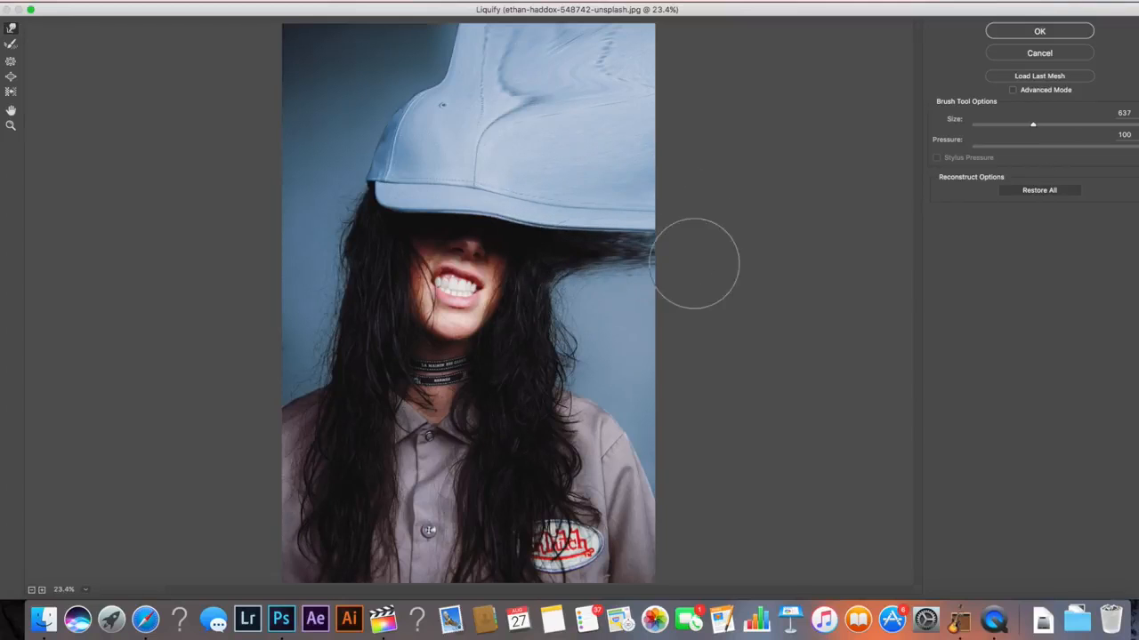
pyautogui.moveTo(562, 272); pyautogui.dragTo(772, 276)
pyautogui.moveTo(559, 317); pyautogui.dragTo(721, 319)
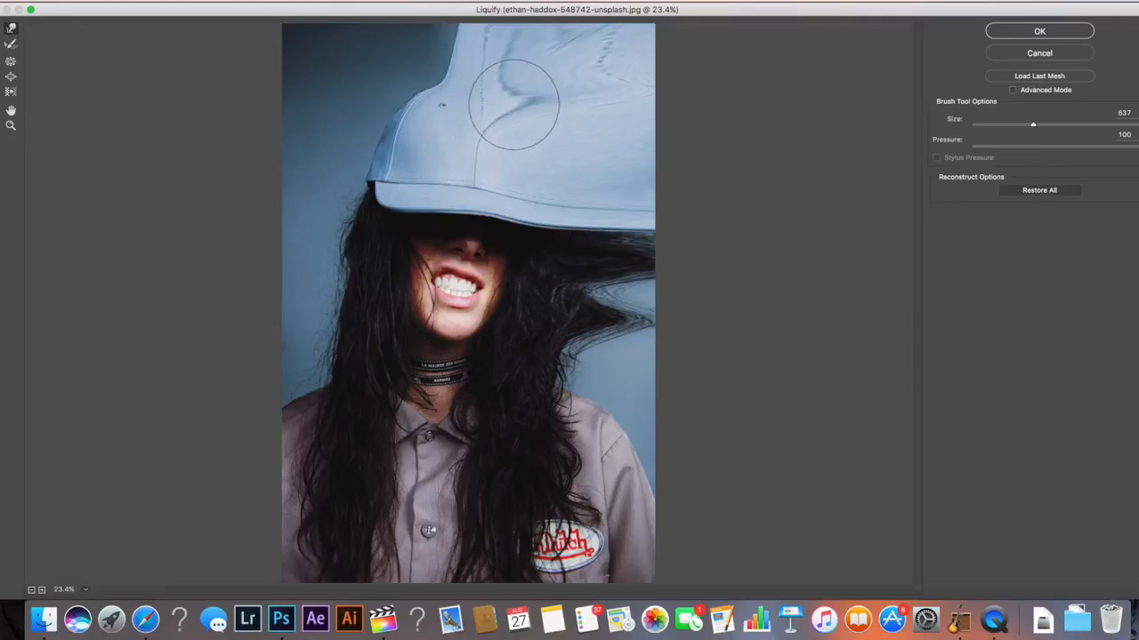
pyautogui.moveTo(513, 95)
pyautogui.mouseDown()
pyautogui.moveTo(485, 118)
pyautogui.moveTo(499, 101)
pyautogui.moveTo(627, 95)
pyautogui.moveTo(561, 102)
pyautogui.moveTo(612, 95)
pyautogui.moveTo(567, 70)
pyautogui.moveTo(689, 36)
pyautogui.mouseUp()
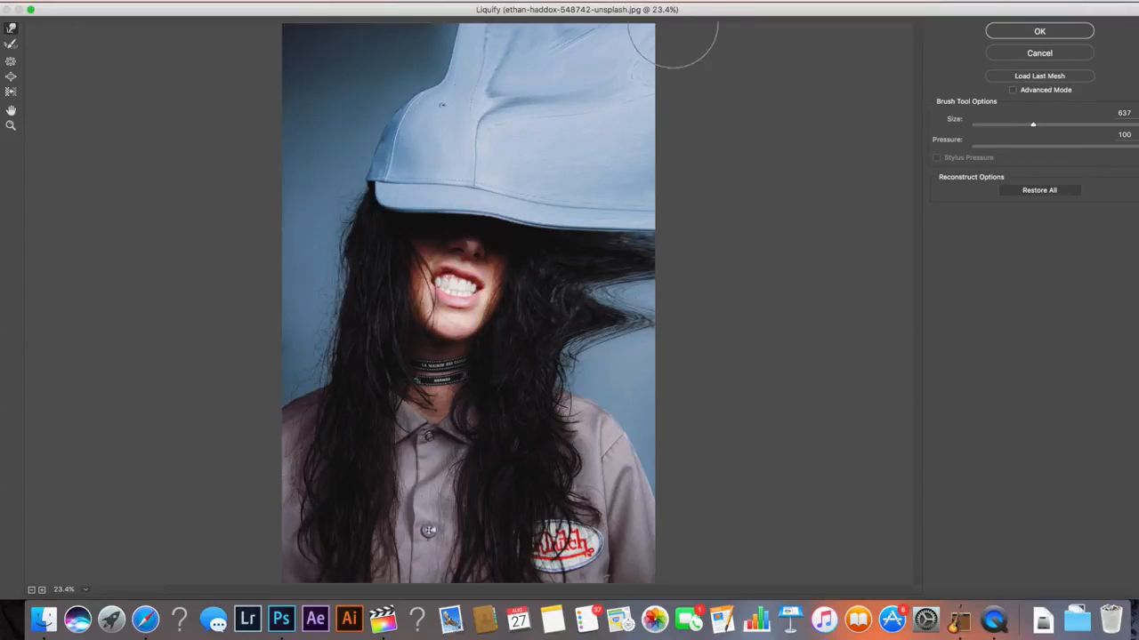
pyautogui.moveTo(651, 224)
pyautogui.mouseDown()
pyautogui.moveTo(627, 260)
pyautogui.moveTo(590, 282)
pyautogui.moveTo(688, 294)
pyautogui.moveTo(601, 310)
pyautogui.moveTo(678, 323)
pyautogui.moveTo(681, 339)
pyautogui.moveTo(583, 346)
pyautogui.moveTo(704, 326)
pyautogui.moveTo(528, 376)
pyautogui.moveTo(657, 368)
pyautogui.moveTo(576, 356)
pyautogui.moveTo(688, 343)
pyautogui.moveTo(649, 388)
pyautogui.moveTo(560, 441)
pyautogui.moveTo(568, 411)
pyautogui.moveTo(693, 379)
pyautogui.moveTo(600, 449)
pyautogui.moveTo(710, 430)
pyautogui.moveTo(649, 463)
pyautogui.moveTo(722, 456)
pyautogui.moveTo(653, 502)
pyautogui.moveTo(746, 482)
pyautogui.moveTo(591, 389)
pyautogui.moveTo(564, 358)
pyautogui.moveTo(607, 340)
pyautogui.moveTo(547, 295)
pyautogui.moveTo(630, 295)
pyautogui.moveTo(626, 244)
pyautogui.moveTo(608, 233)
pyautogui.moveTo(614, 288)
pyautogui.moveTo(658, 289)
pyautogui.moveTo(639, 307)
pyautogui.moveTo(676, 331)
pyautogui.mouseUp()
pyautogui.moveTo(615, 203); pyautogui.dragTo(667, 218)
pyautogui.moveTo(595, 236); pyautogui.dragTo(661, 237)
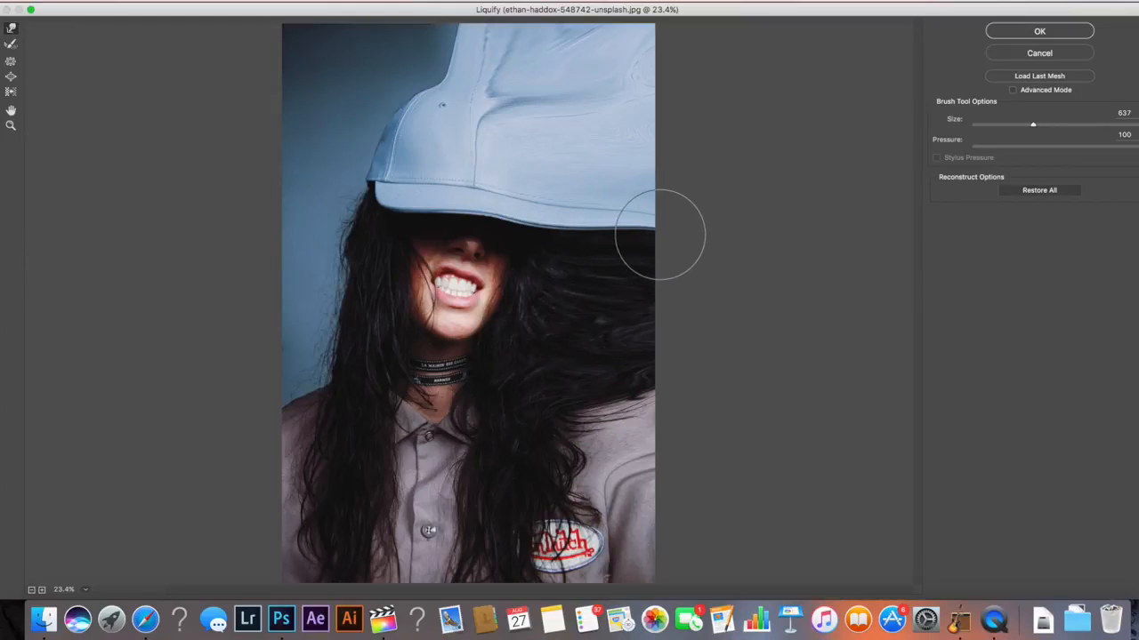
pyautogui.click(1038, 31)
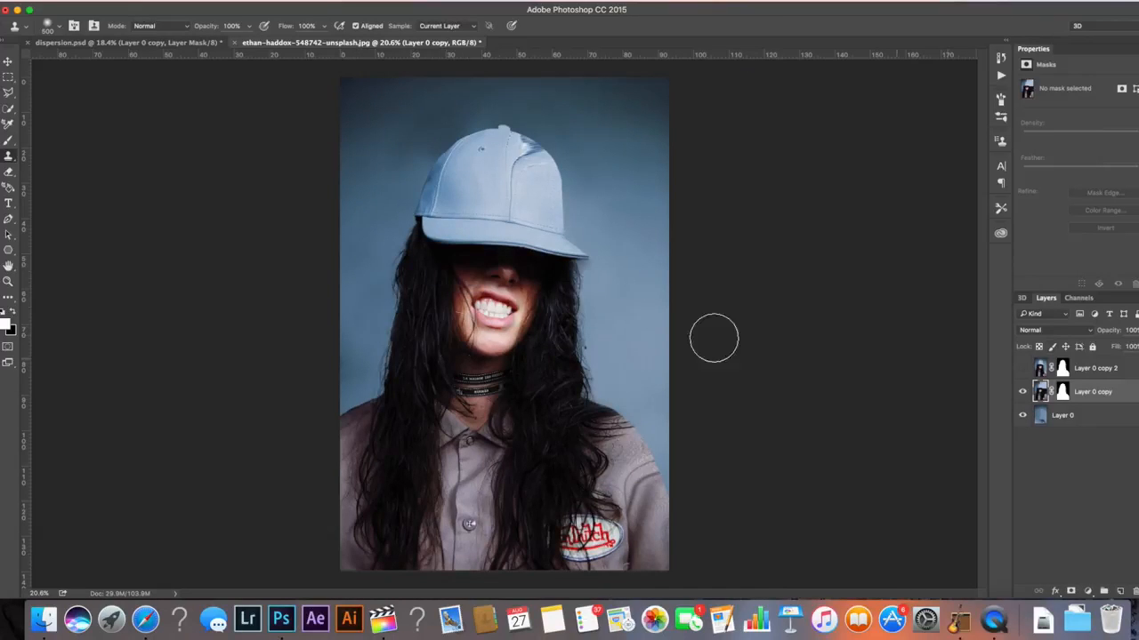
# Select Layer 0 copy's layer mask and paint over it with a soft round brush about 2200 px to reveal the liquified areas
pyautogui.moveTo(392, 355); pyautogui.dragTo(423, 347)
pyautogui.press('super+z')
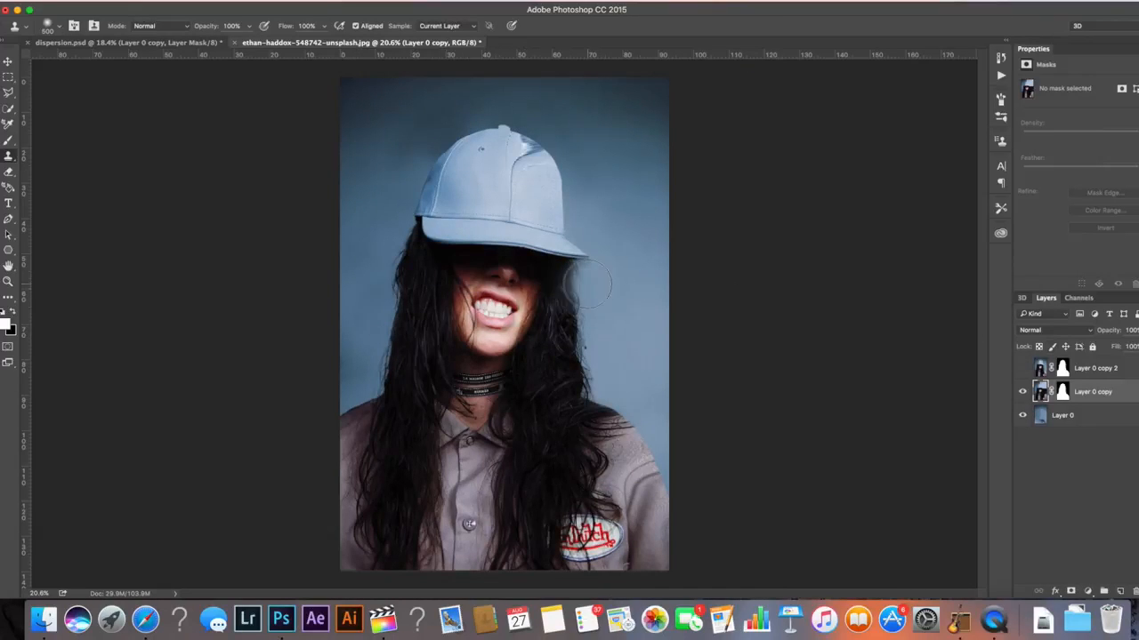
pyautogui.click(1062, 392)
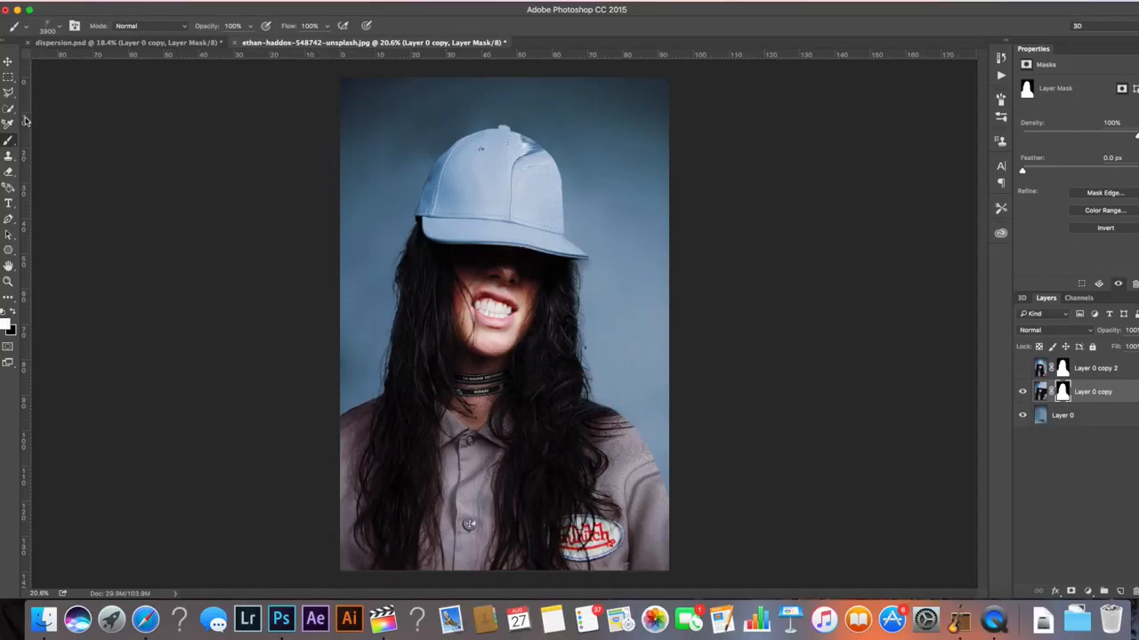
pyautogui.click(59, 26)
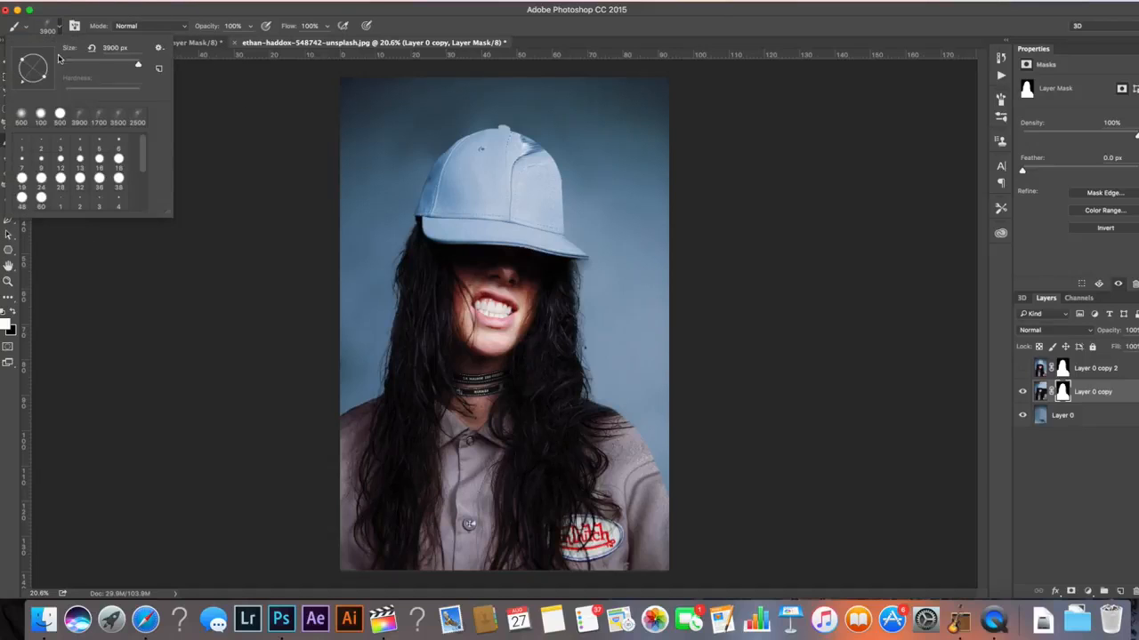
pyautogui.click(59, 115)
pyautogui.click(275, 122)
pyautogui.press(']')
pyautogui.press(']')
pyautogui.press(']')
pyautogui.press(']')
pyautogui.press(']')
pyautogui.press(']')
pyautogui.press(']')
pyautogui.press(']')
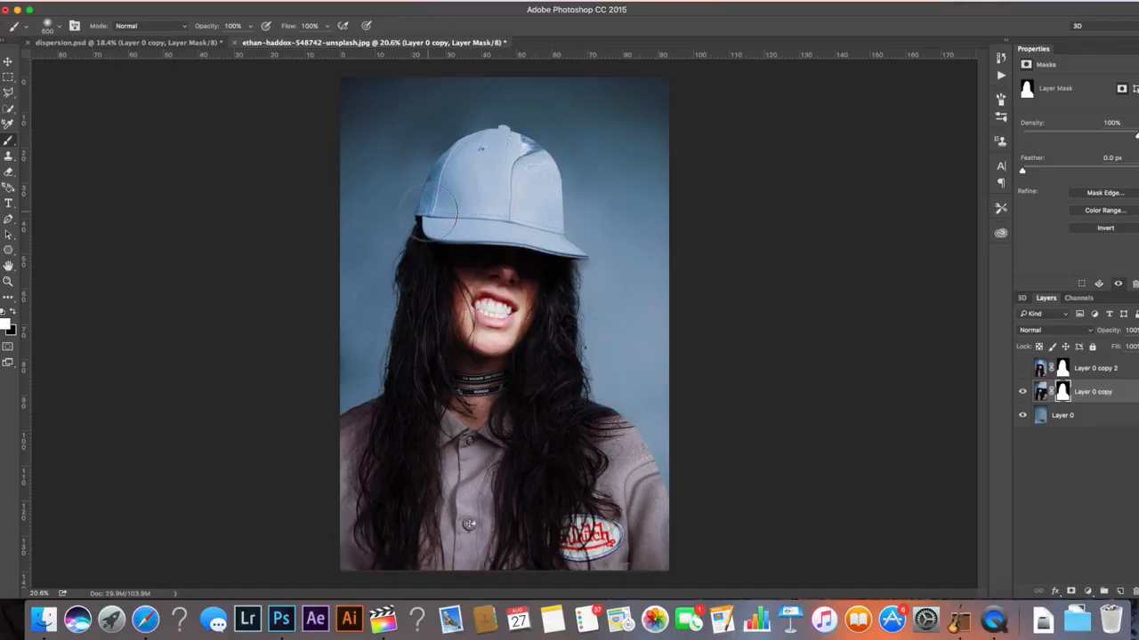
pyautogui.press(']')
pyautogui.press(']')
pyautogui.press(']')
pyautogui.press(']')
pyautogui.press(']')
pyautogui.press(']')
pyautogui.press(']')
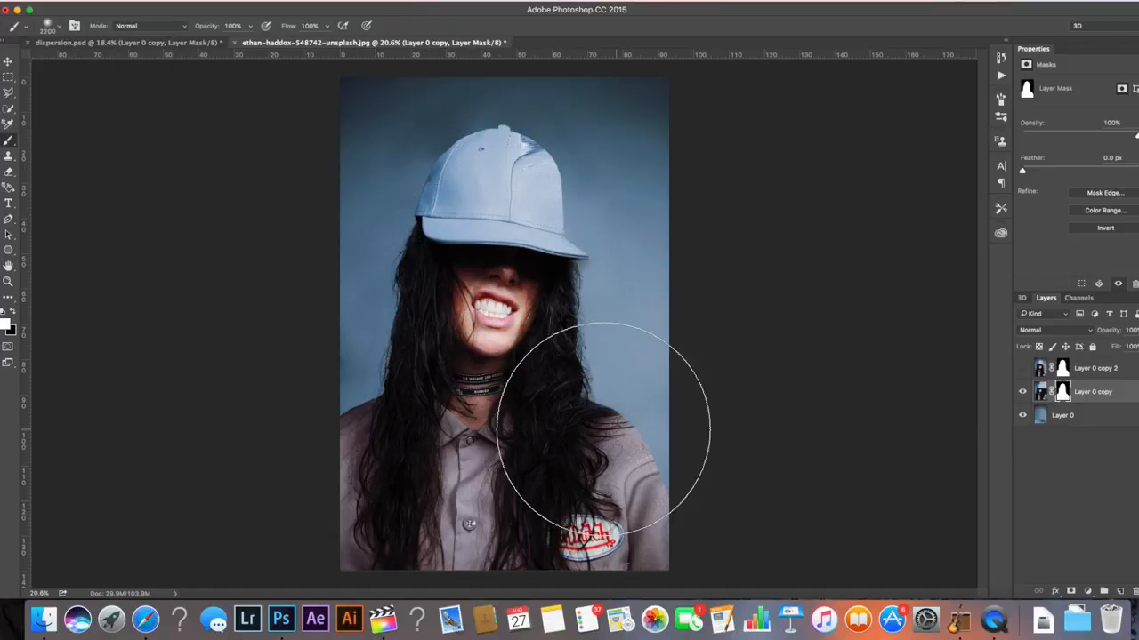
pyautogui.moveTo(584, 353)
pyautogui.mouseDown()
pyautogui.moveTo(643, 379)
pyautogui.moveTo(671, 252)
pyautogui.moveTo(623, 83)
pyautogui.moveTo(631, 109)
pyautogui.moveTo(617, 84)
pyautogui.moveTo(596, 129)
pyautogui.moveTo(649, 101)
pyautogui.moveTo(597, 77)
pyautogui.mouseUp()
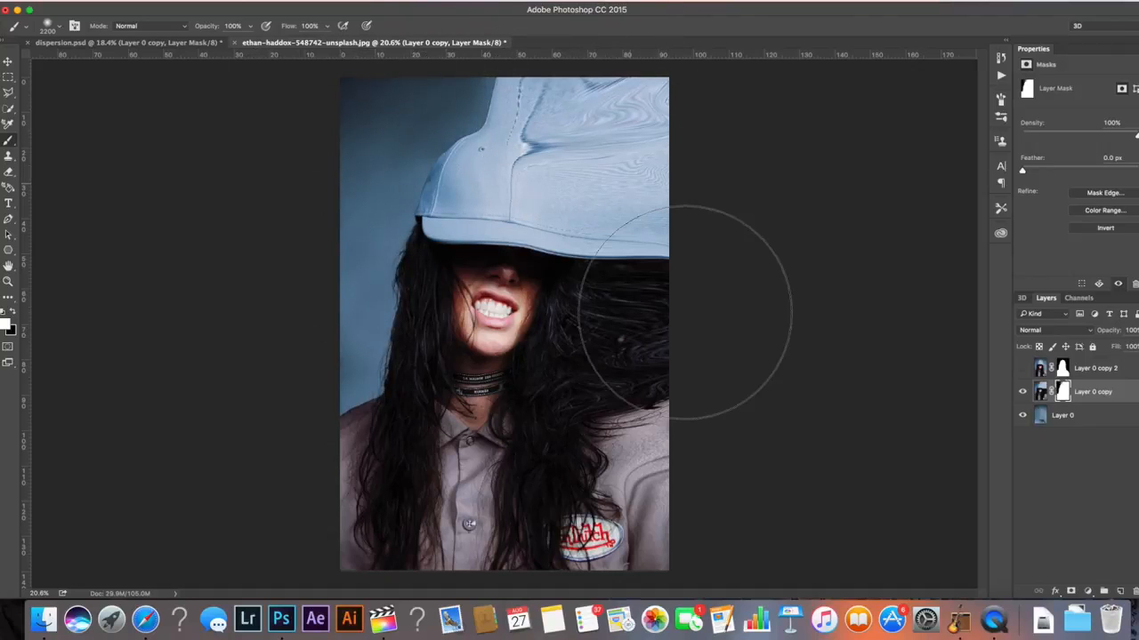
# Show Layer 0 copy 2 and select its layer mask
pyautogui.click(1022, 393)
pyautogui.click(1023, 393)
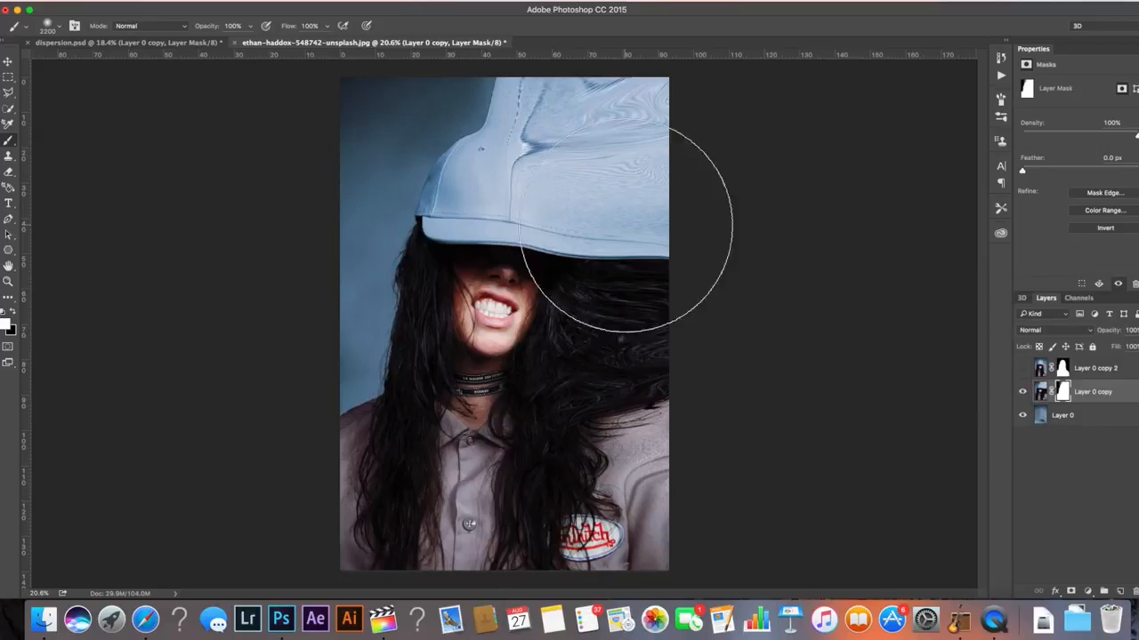
pyautogui.click(1023, 393)
pyautogui.click(1022, 392)
pyautogui.click(1023, 368)
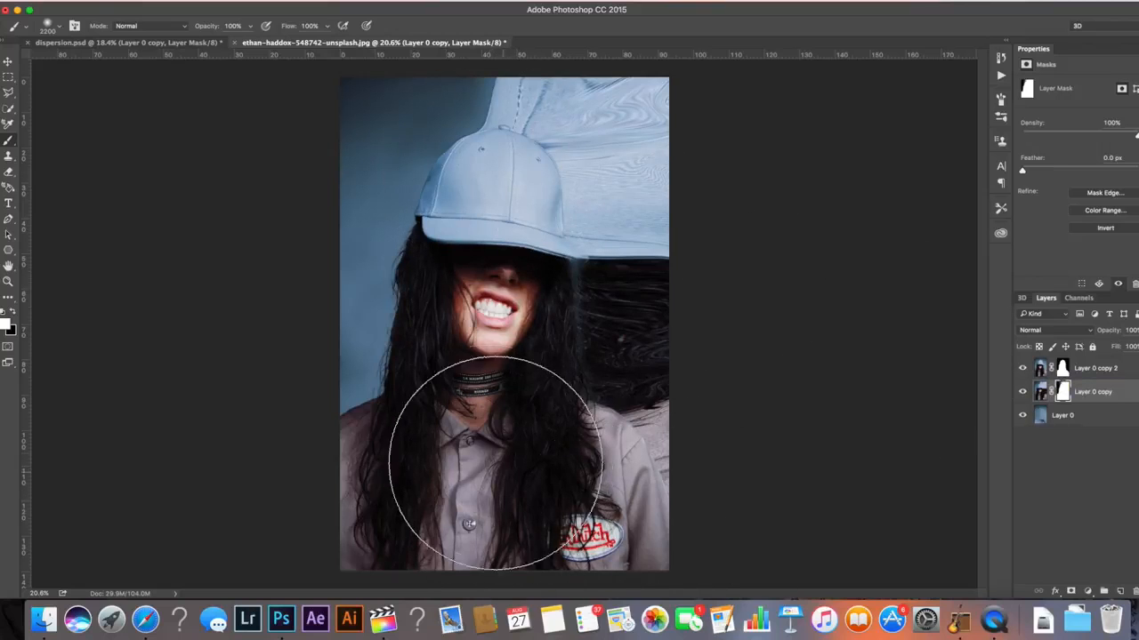
pyautogui.click(1062, 368)
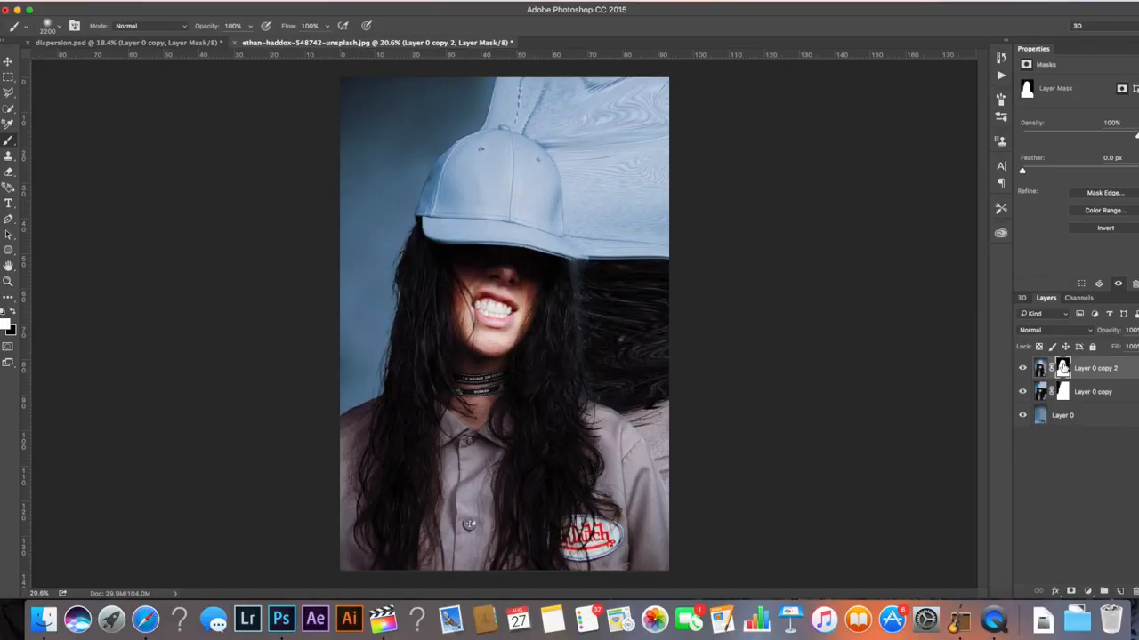
# Reduce the brush size to 80 px for painting on Layer 0 copy 2's mask
pyautogui.press('[')
pyautogui.press('[')
pyautogui.press('[')
pyautogui.press('[')
pyautogui.press('[')
pyautogui.press('[')
pyautogui.press('[')
pyautogui.press('[')
pyautogui.press('[')
pyautogui.press('[')
pyautogui.press('[')
pyautogui.press('[')
pyautogui.press('[')
pyautogui.press('[')
pyautogui.press('[')
pyautogui.press('[')
pyautogui.press('[')
pyautogui.press('[')
pyautogui.press('[')
pyautogui.press('[')
pyautogui.press('[')
pyautogui.press('x')
pyautogui.press('x')
pyautogui.click(59, 29)
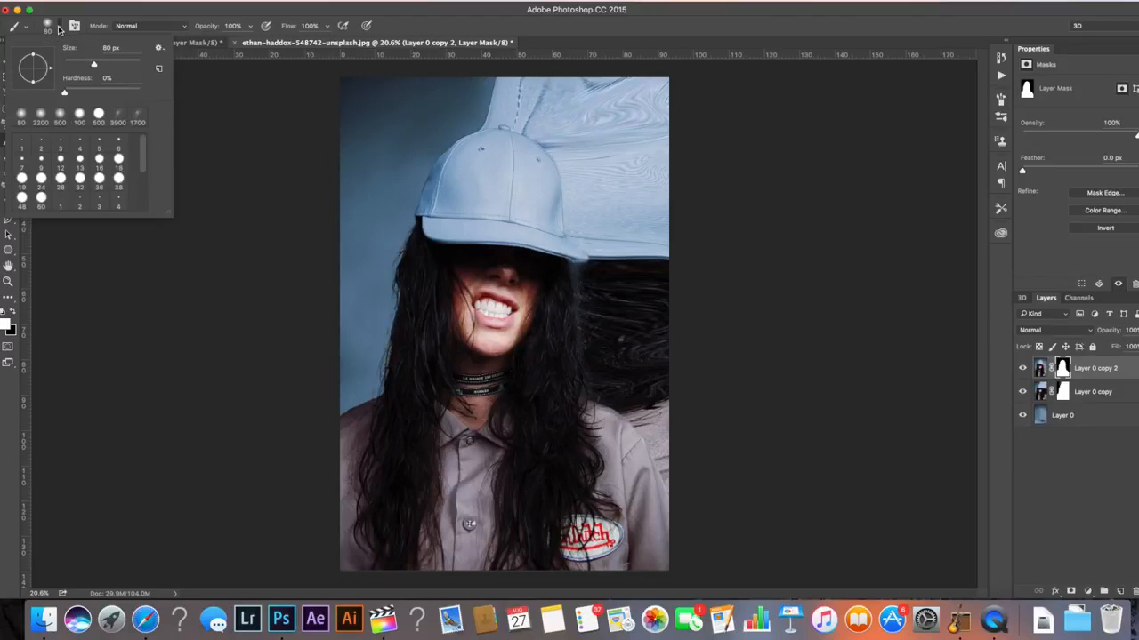
pyautogui.click(159, 49)
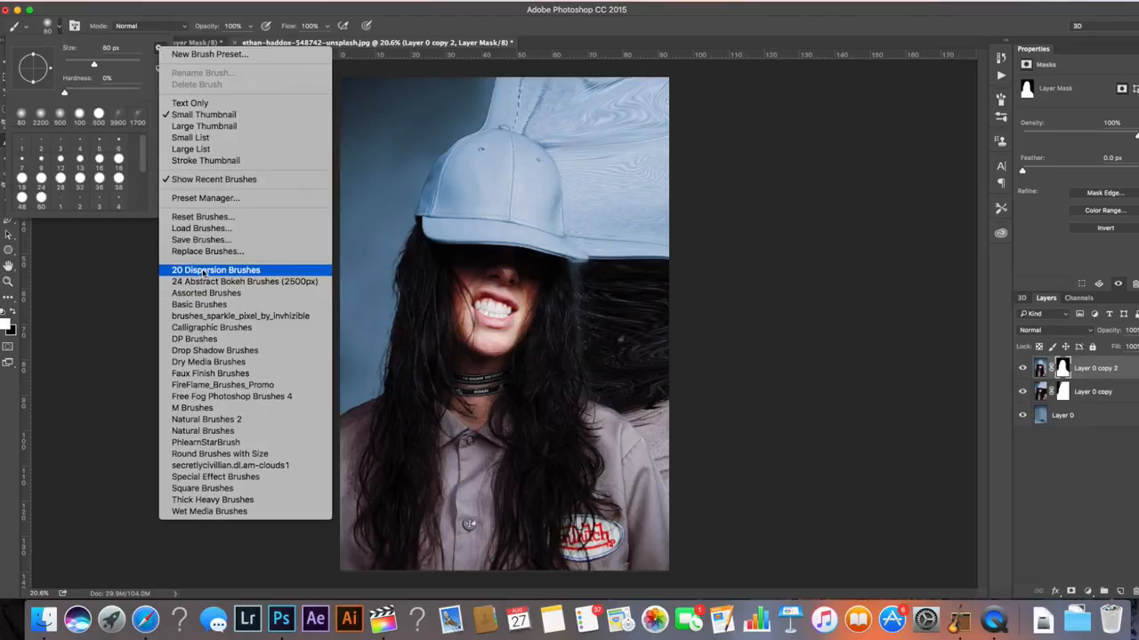
pyautogui.click(84, 282)
# Switch to Finder to check the 20 Dispersion Brushes.abr file in Photoshop's Presets Brushes folder, then close the window
pyautogui.press('super+Tab')
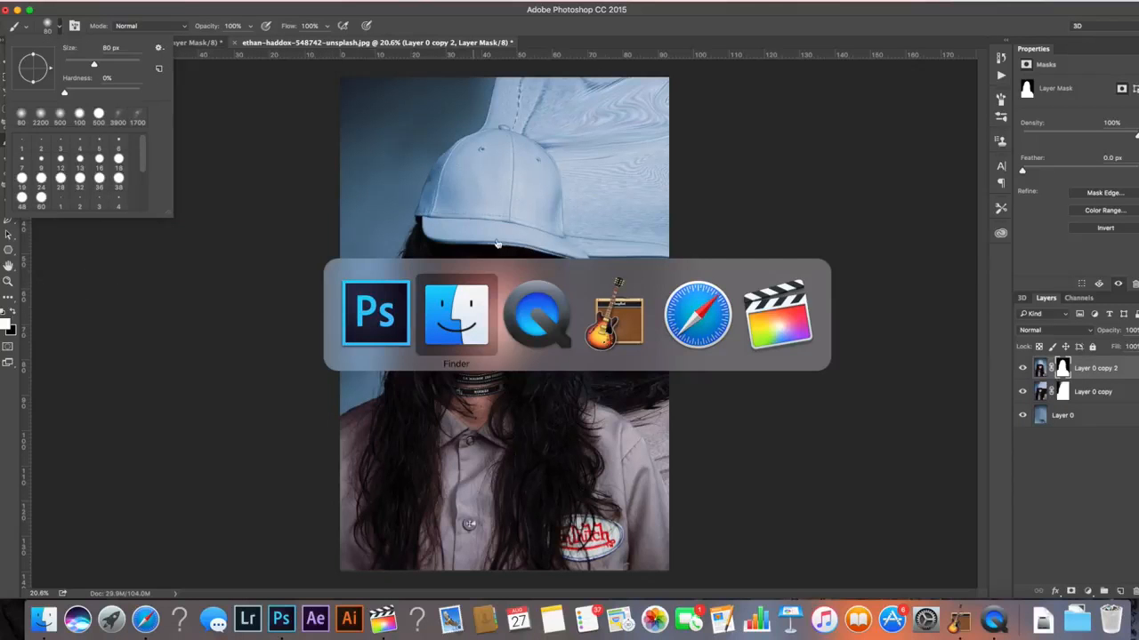
pyautogui.press('super+Tab')
pyautogui.press('super+Tab')
pyautogui.press('super+Tab')
pyautogui.press('super+Tab')
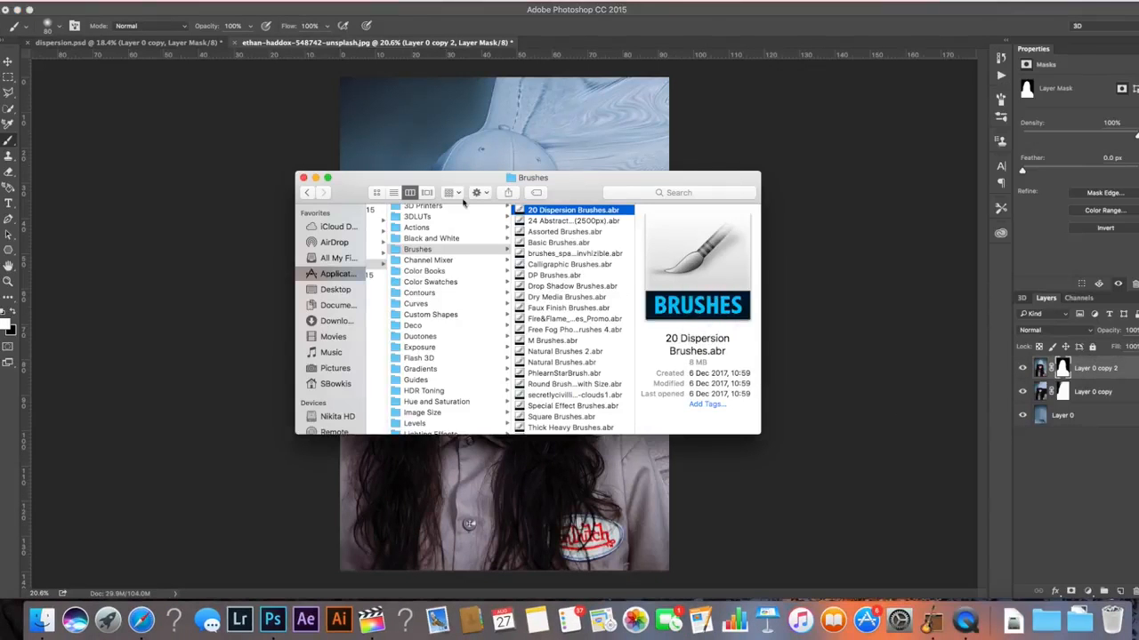
pyautogui.hscroll(-5, 461, 276)
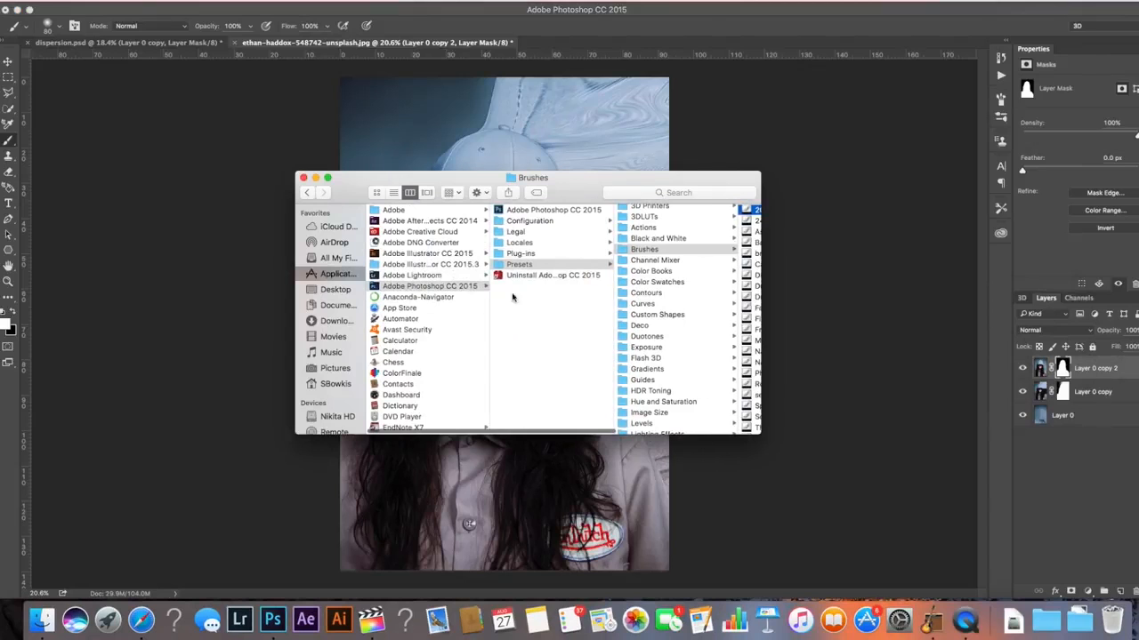
pyautogui.hscroll(5, 522, 264)
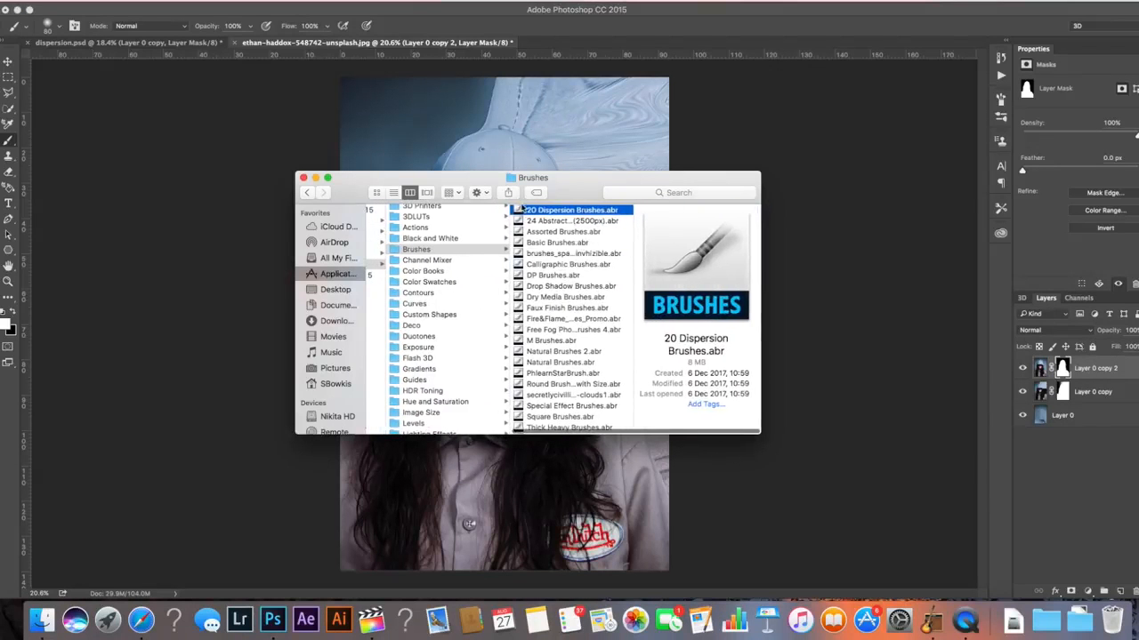
pyautogui.click(303, 178)
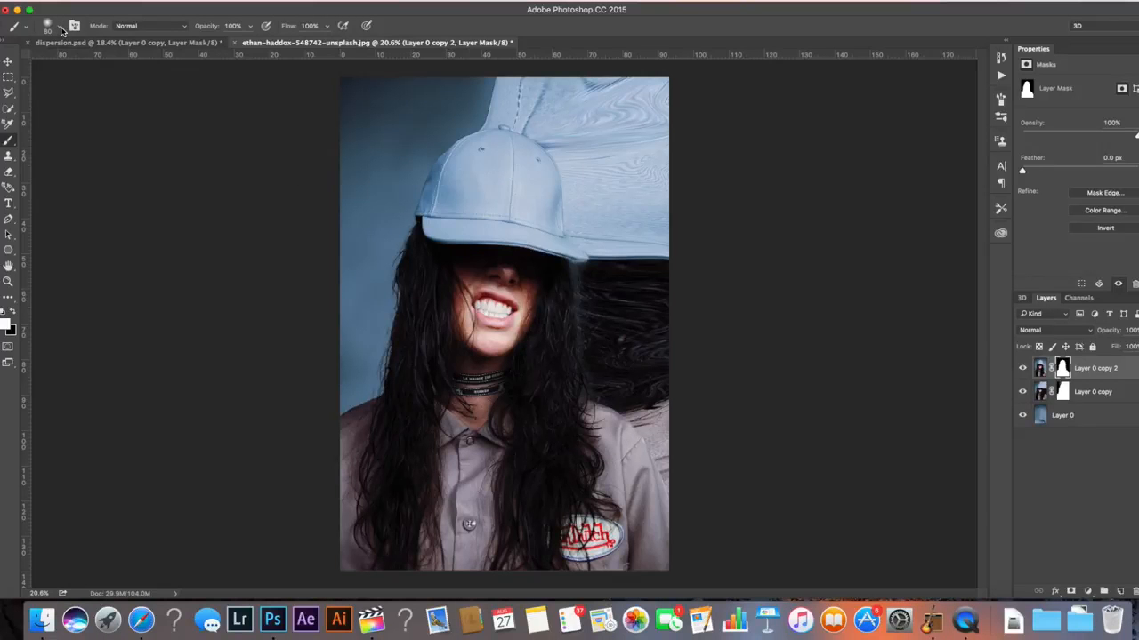
# Load the 20 Dispersion Brushes set into the brush picker
pyautogui.click(62, 27)
pyautogui.click(160, 47)
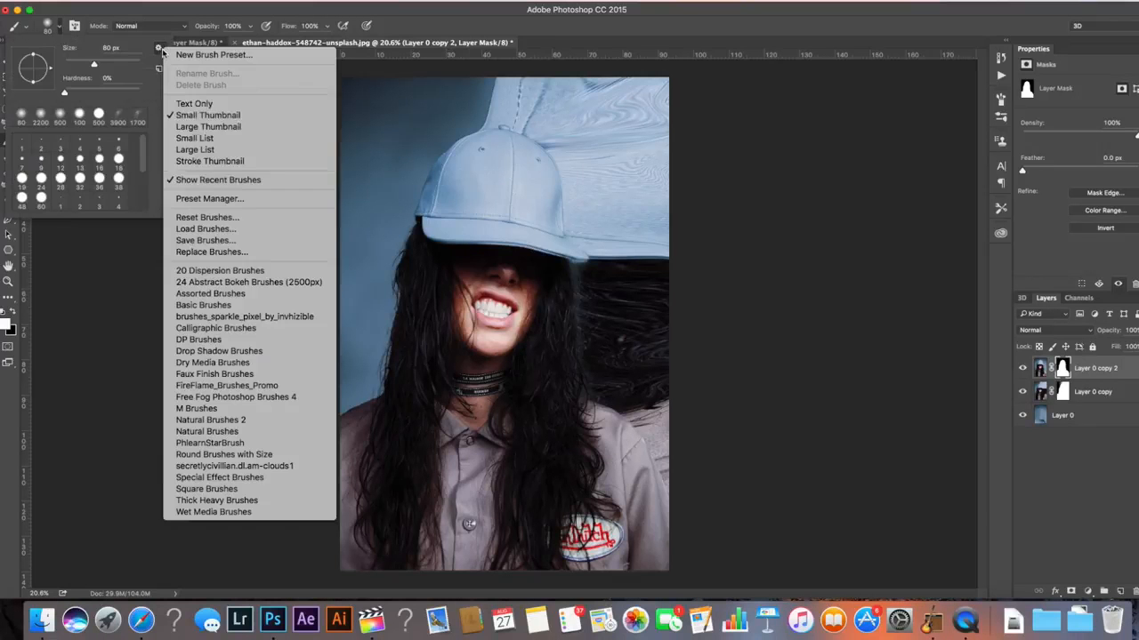
pyautogui.click(203, 270)
pyautogui.press('Return')
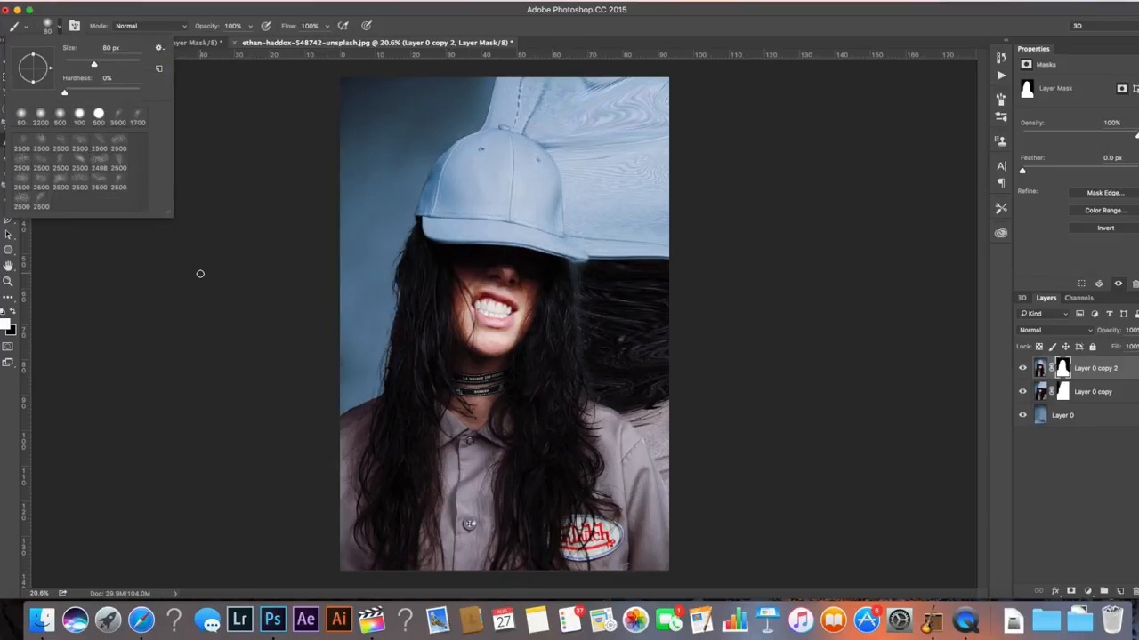
# Hide Layer 0 copy and select Layer 0 copy 2's layer mask
pyautogui.click(1023, 394)
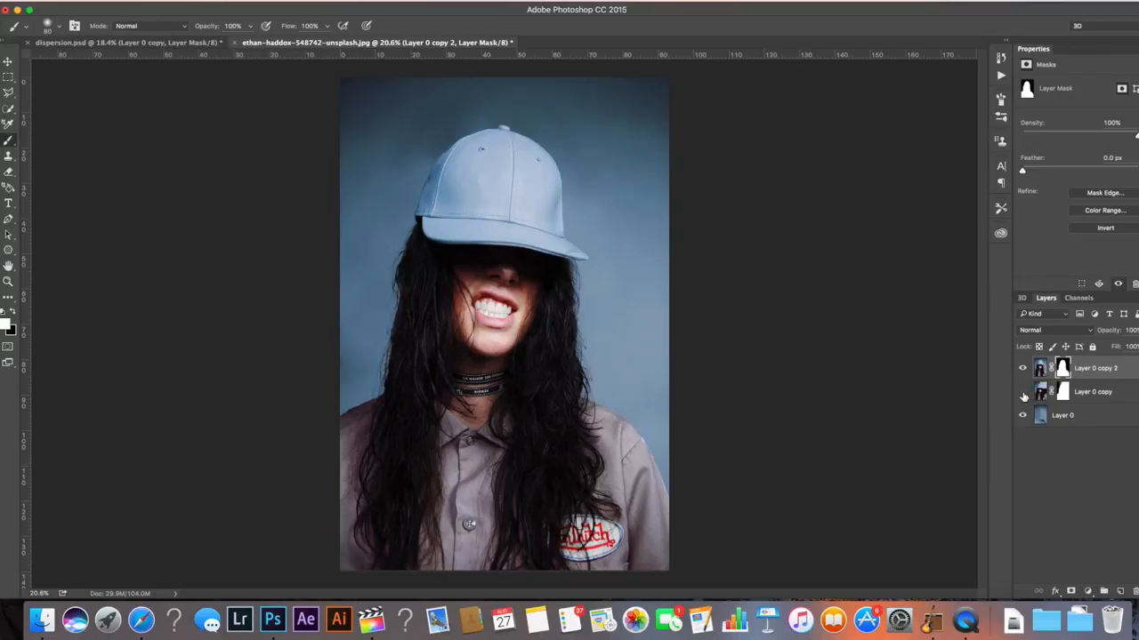
pyautogui.click(1125, 363)
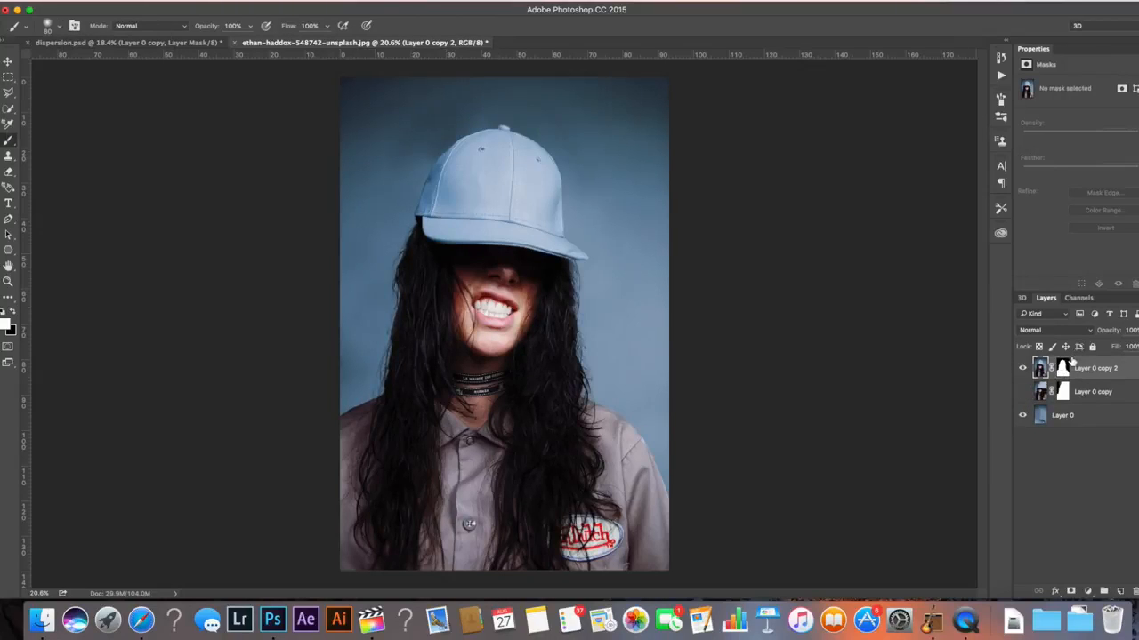
pyautogui.click(1063, 368)
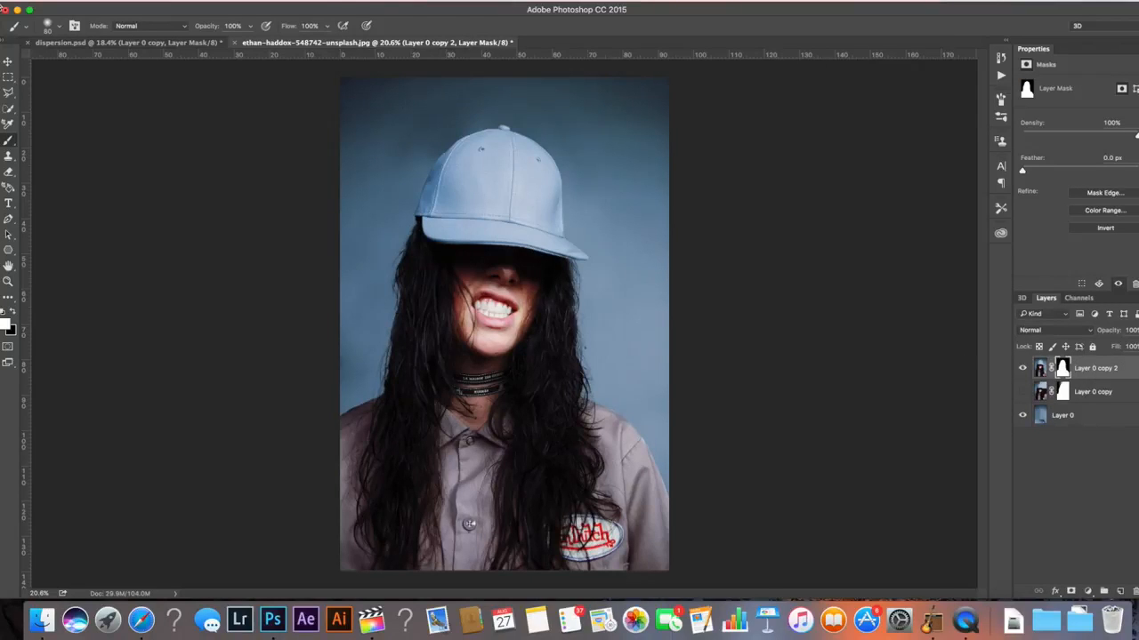
# Pick a 2500 px dispersion brush from the loaded set and make black the foreground colour
pyautogui.click(59, 26)
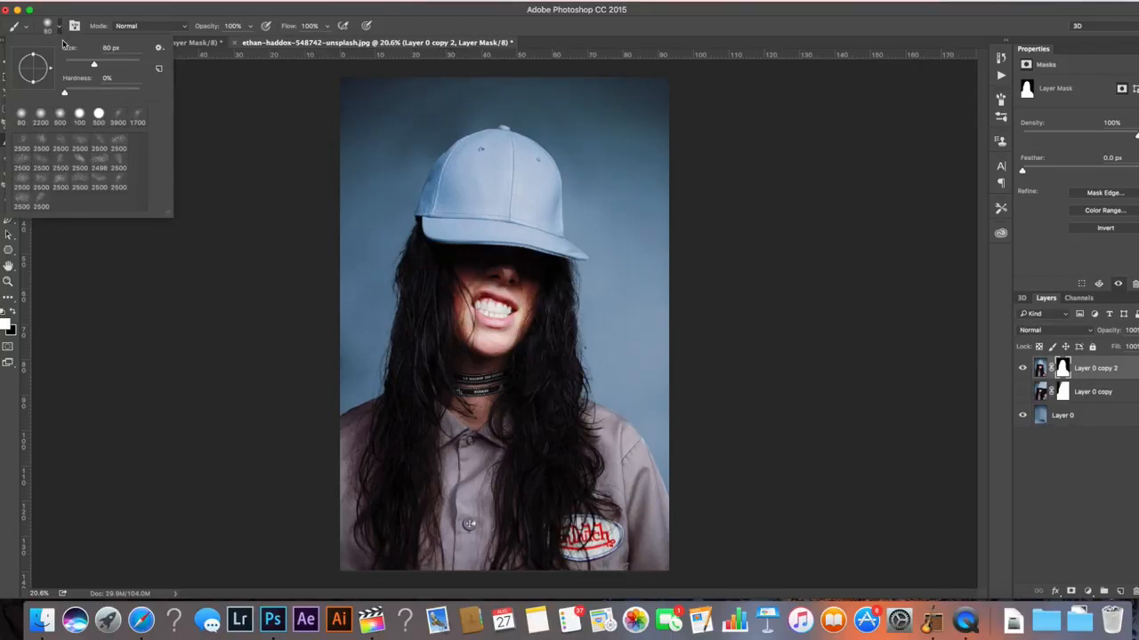
pyautogui.click(19, 167)
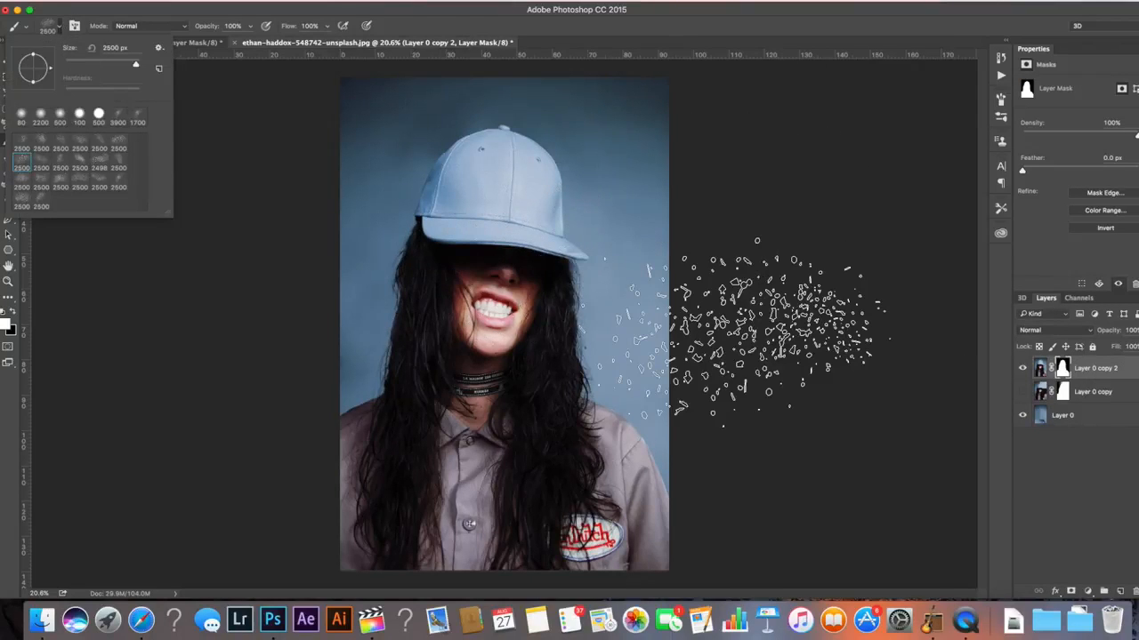
pyautogui.click(752, 333)
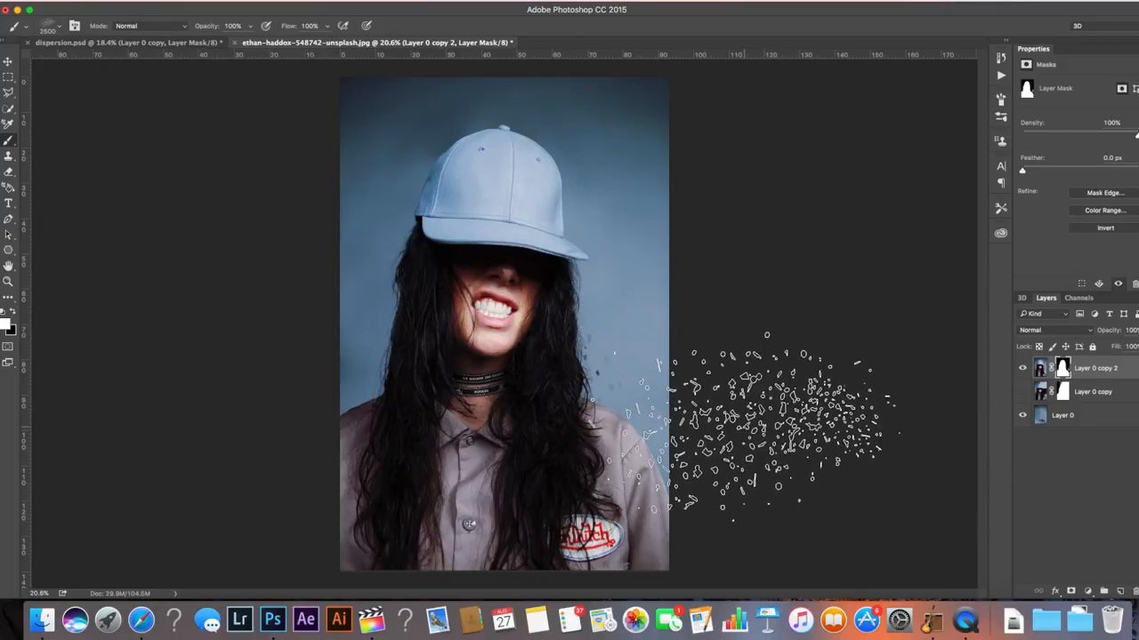
pyautogui.press('x')
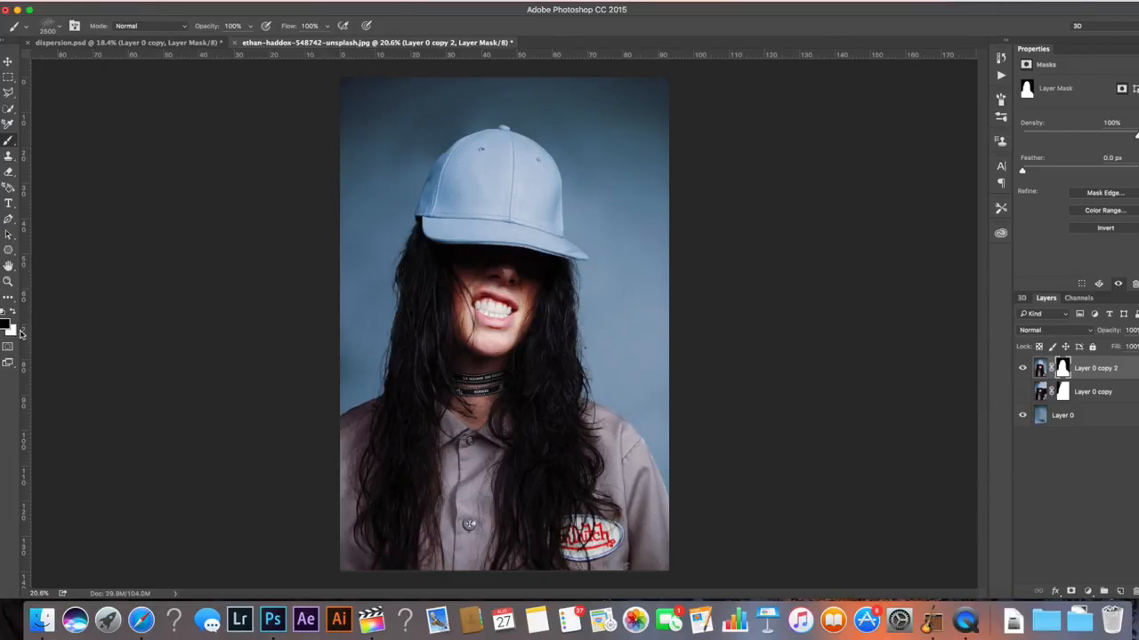
pyautogui.press('x')
pyautogui.press('x')
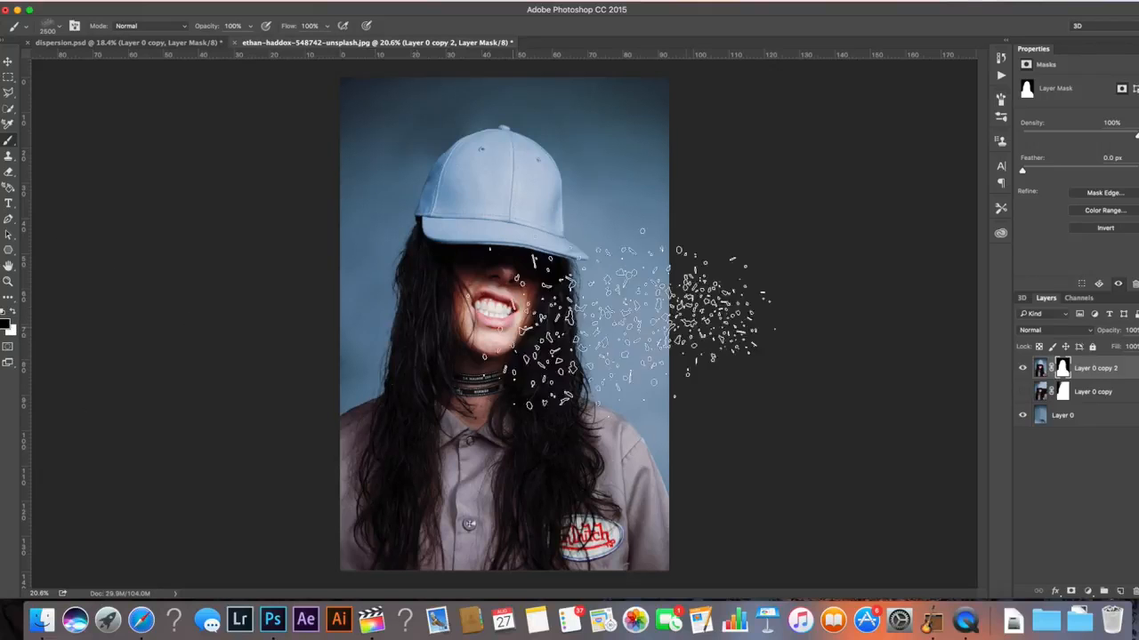
# Paint dispersion stamps with a 300 px brush over the cap and the right side of the face on the mask
pyautogui.press('[')
pyautogui.press('[')
pyautogui.press('[')
pyautogui.press('[')
pyautogui.press('[')
pyautogui.press('[')
pyautogui.press('[')
pyautogui.press('[')
pyautogui.press('[')
pyautogui.press('[')
pyautogui.press('[')
pyautogui.press('[')
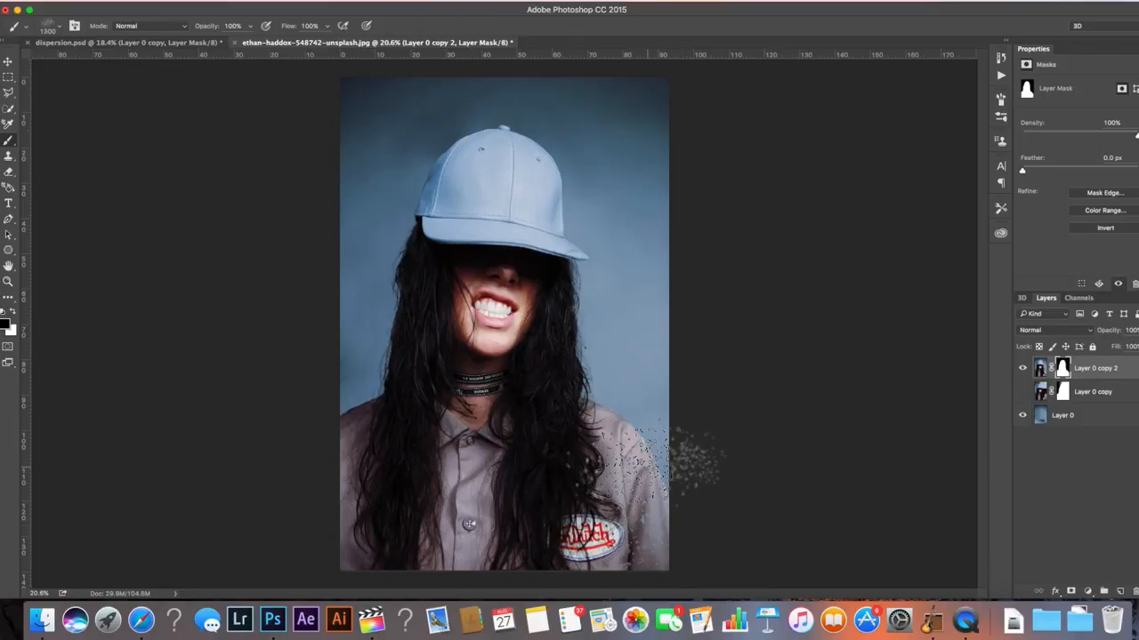
pyautogui.moveTo(690, 458)
pyautogui.mouseDown()
pyautogui.moveTo(593, 393)
pyautogui.moveTo(629, 384)
pyautogui.moveTo(687, 429)
pyautogui.moveTo(629, 376)
pyautogui.moveTo(596, 375)
pyautogui.moveTo(584, 313)
pyautogui.moveTo(602, 224)
pyautogui.moveTo(629, 273)
pyautogui.moveTo(676, 276)
pyautogui.mouseUp()
pyautogui.hotkey('ctrl', 'z')
pyautogui.press('[')
pyautogui.press('[')
pyautogui.press('[')
pyautogui.press('[')
pyautogui.press('[')
pyautogui.moveTo(622, 178)
pyautogui.mouseDown()
pyautogui.moveTo(534, 133)
pyautogui.moveTo(552, 124)
pyautogui.moveTo(507, 152)
pyautogui.mouseUp()
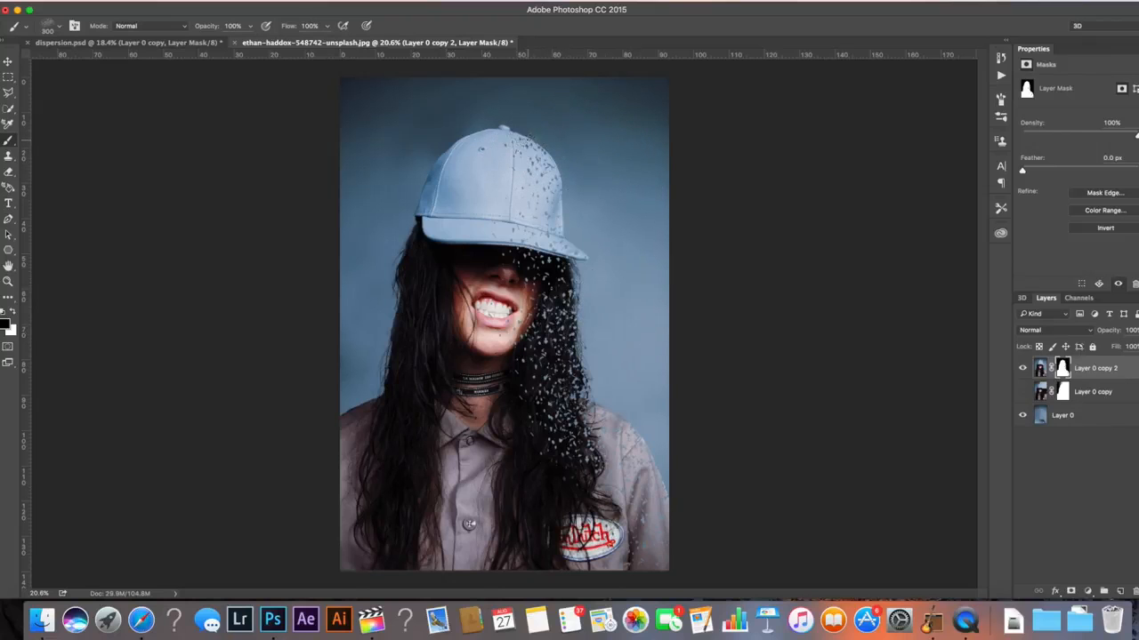
pyautogui.hotkey('ctrl', 'z')
pyautogui.press('[')
pyautogui.press('[')
pyautogui.press('[')
pyautogui.press('[')
pyautogui.press('[')
pyautogui.moveTo(562, 190); pyautogui.dragTo(560, 184)
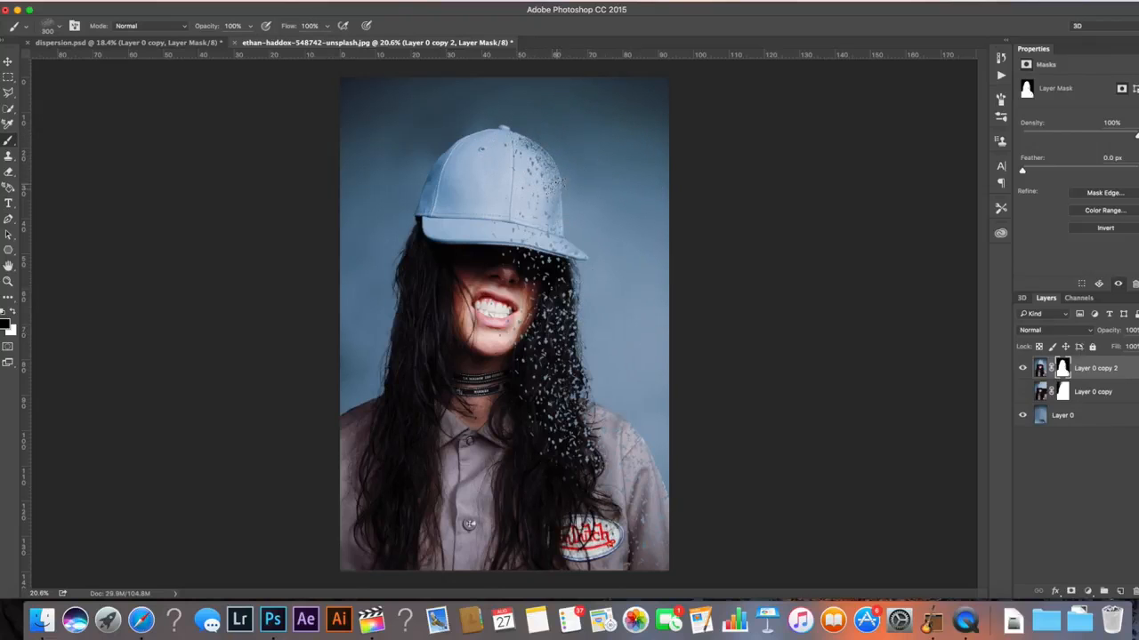
pyautogui.moveTo(572, 267); pyautogui.dragTo(571, 301)
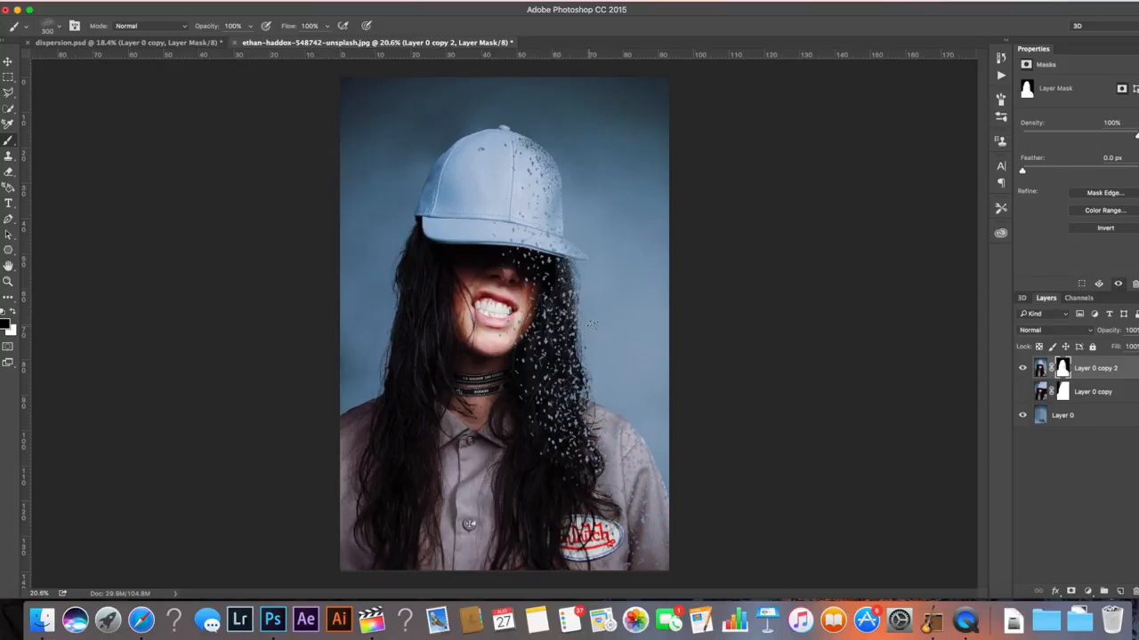
# Enlarge the brush to 800 px and stamp dispersion along the hair beside the face
pyautogui.press(']')
pyautogui.press(']')
pyautogui.press(']')
pyautogui.press(']')
pyautogui.press(']')
pyautogui.click(562, 290)
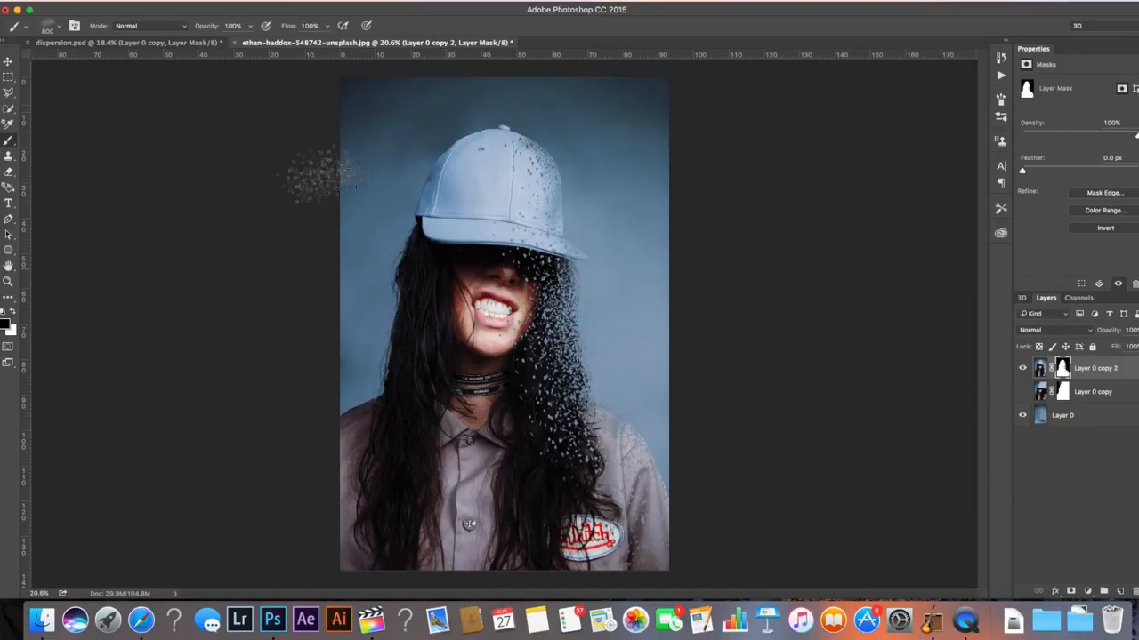
# Rotate the dispersion brush tip's angle and stamp it again beside the face
pyautogui.click(55, 28)
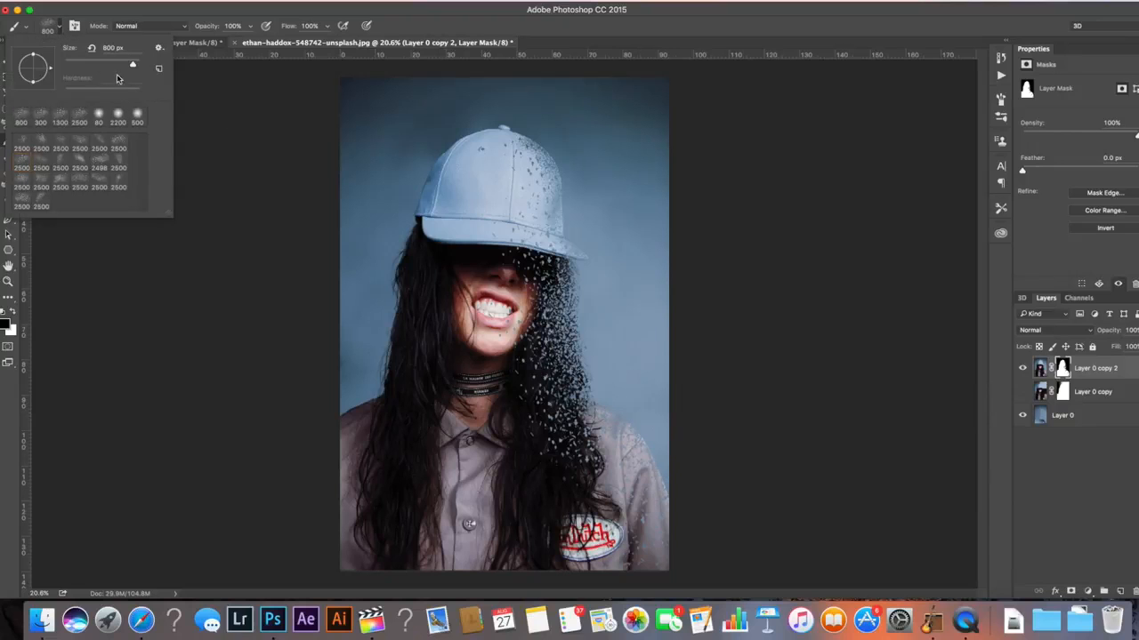
pyautogui.moveTo(50, 69); pyautogui.dragTo(28, 55)
pyautogui.click(554, 268)
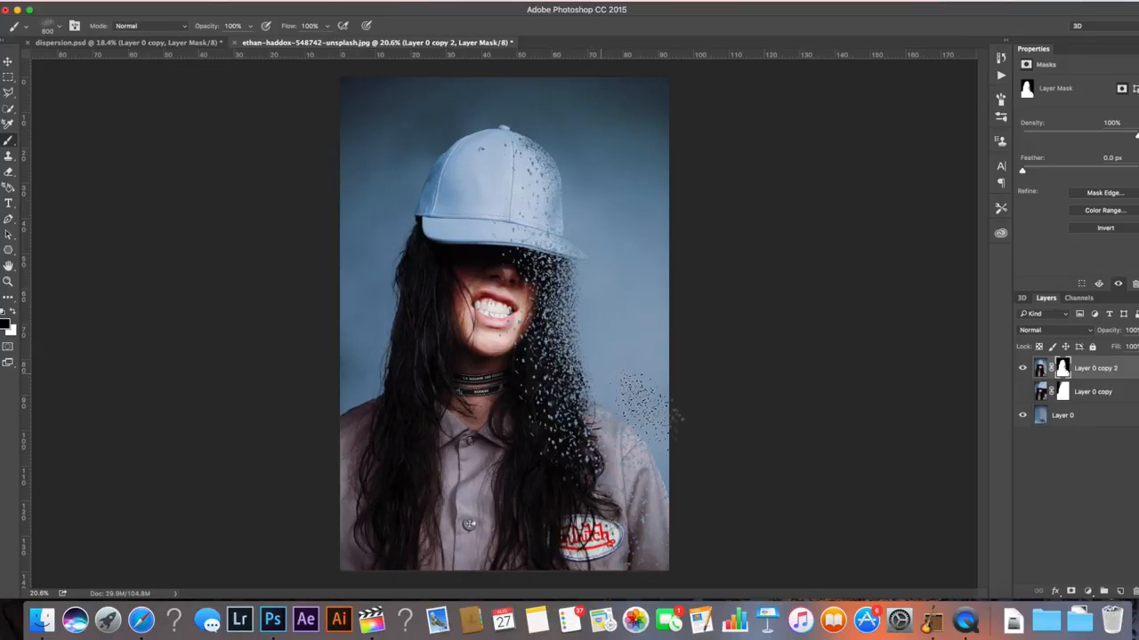
# Enlarge the brush to 1200 px and stamp dispersion on the shirt at the right shoulder
pyautogui.press(']')
pyautogui.press(']')
pyautogui.press(']')
pyautogui.press(']')
pyautogui.press(']')
pyautogui.click(622, 437)
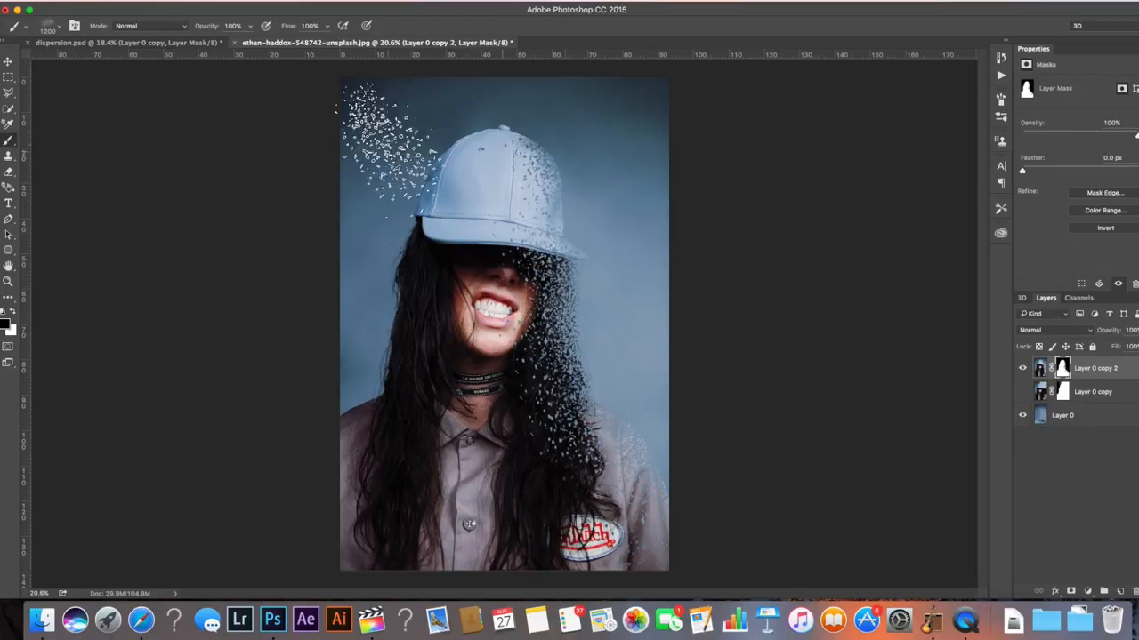
# Open the Brush panel, pick another 2500 px dispersion brush and set its angle to 67°
pyautogui.click(73, 26)
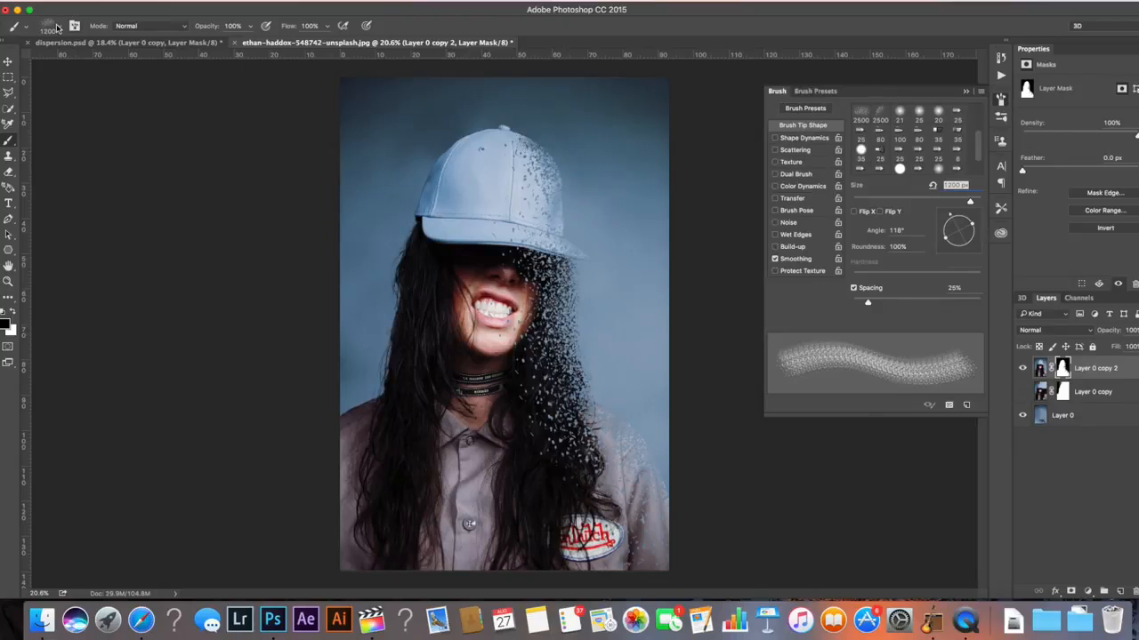
pyautogui.click(57, 27)
pyautogui.click(78, 183)
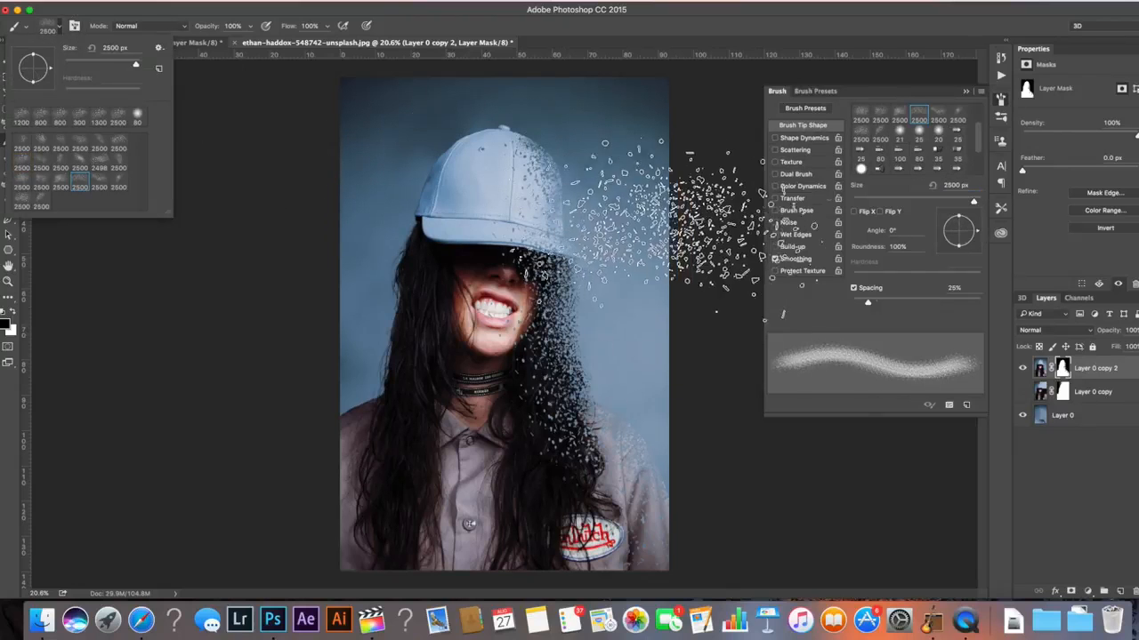
pyautogui.moveTo(974, 233); pyautogui.dragTo(971, 222)
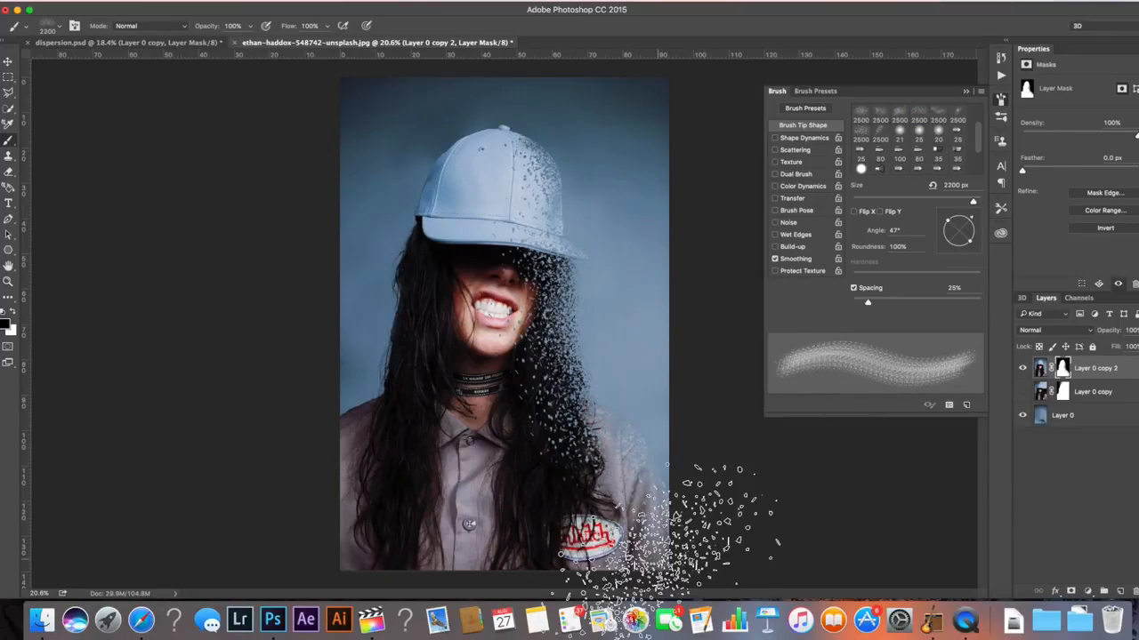
# Reduce the brush to 1400 px and stamp dispersion over the top of the cap
pyautogui.press('[')
pyautogui.press('[')
pyautogui.press('[')
pyautogui.press('[')
pyautogui.press('[')
pyautogui.press('[')
pyautogui.press('[')
pyautogui.press('[')
pyautogui.press('[')
pyautogui.press('[')
pyautogui.press('[')
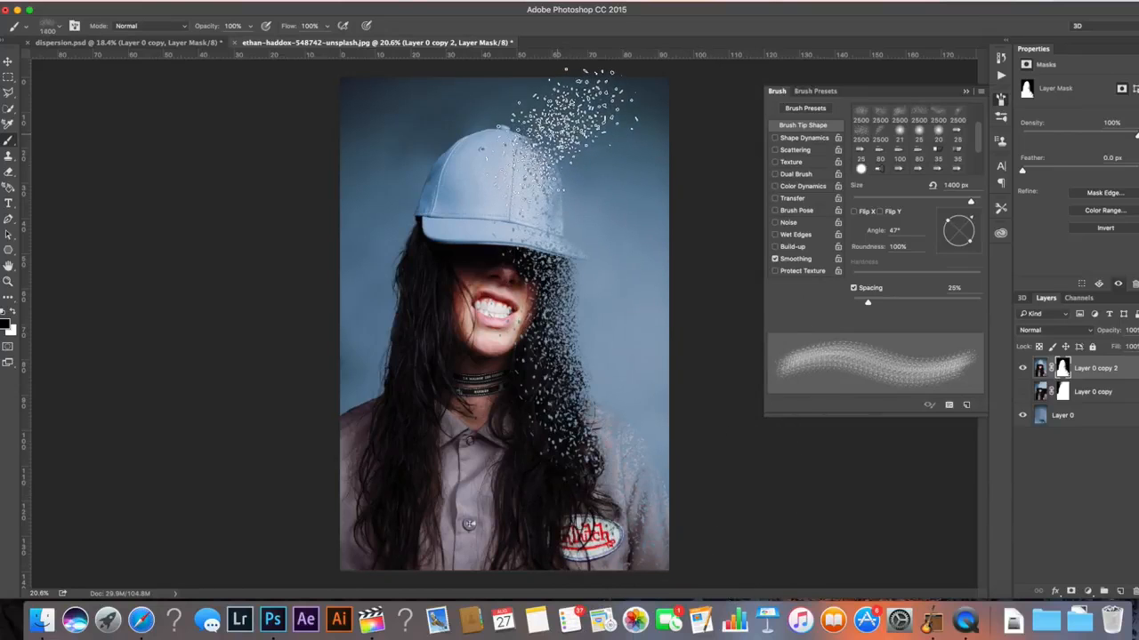
pyautogui.click(561, 133)
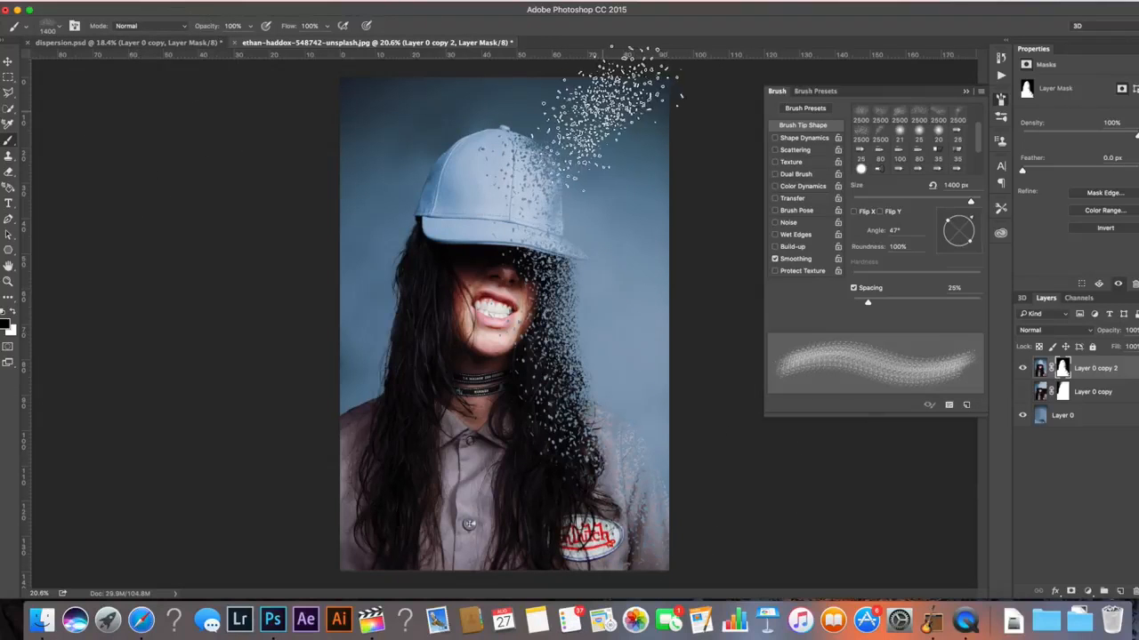
# Stamp more dispersion over the cap and the shirt below the hair at 1300–1600 px, undoing the last stamp
pyautogui.press('[')
pyautogui.press('[')
pyautogui.press('[')
pyautogui.press(']')
pyautogui.press(']')
pyautogui.press(']')
pyautogui.press(']')
pyautogui.press(']')
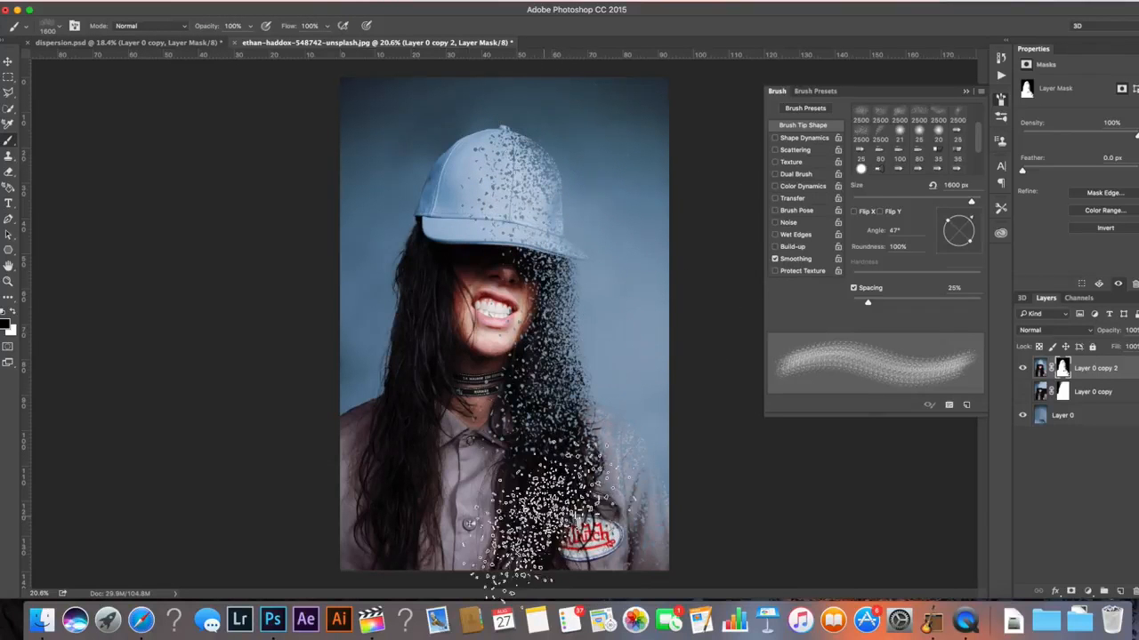
pyautogui.press('[')
pyautogui.press('[')
pyautogui.press('[')
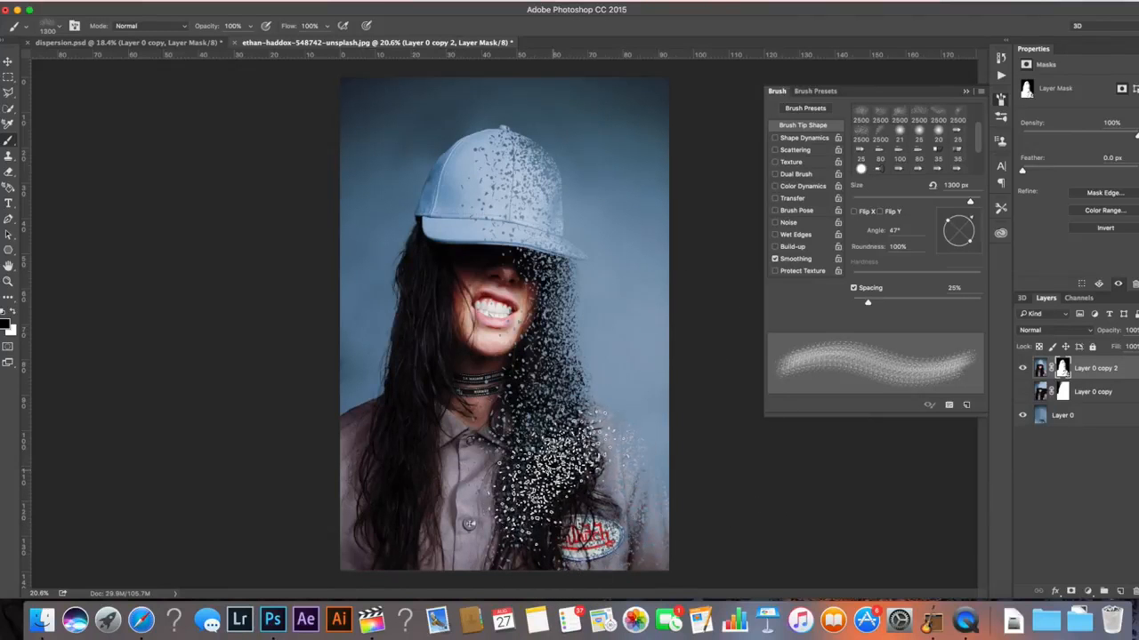
pyautogui.press(']')
pyautogui.press(']')
pyautogui.press(']')
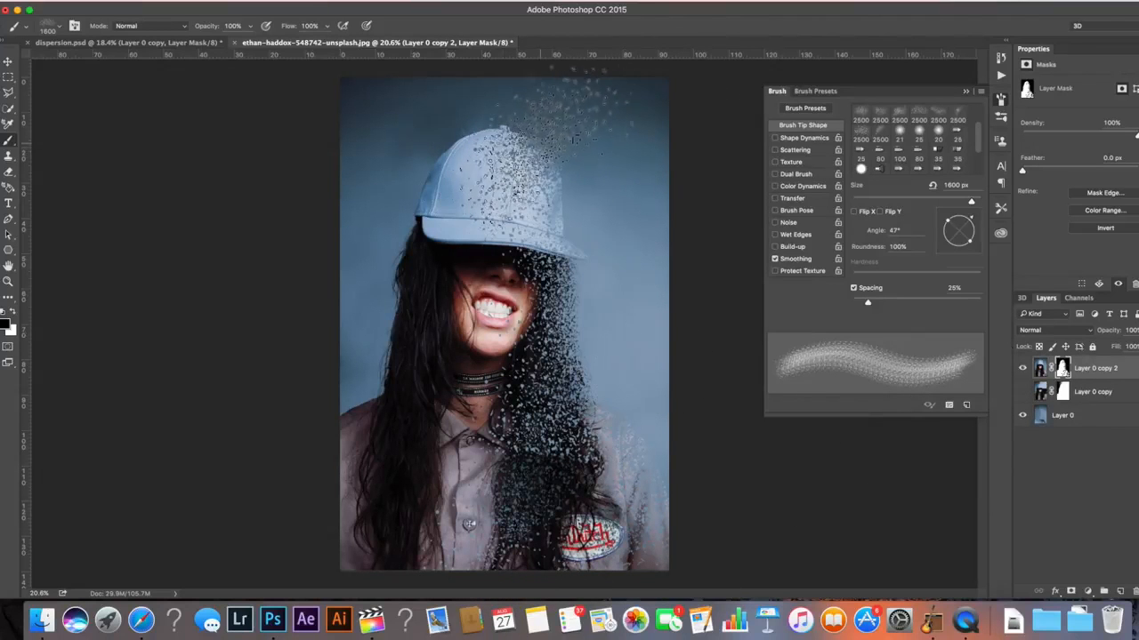
pyautogui.press('[')
pyautogui.press('[')
pyautogui.press('[')
pyautogui.press('[')
pyautogui.press('[')
pyautogui.press('[')
pyautogui.press('[')
pyautogui.press('[')
pyautogui.press('[')
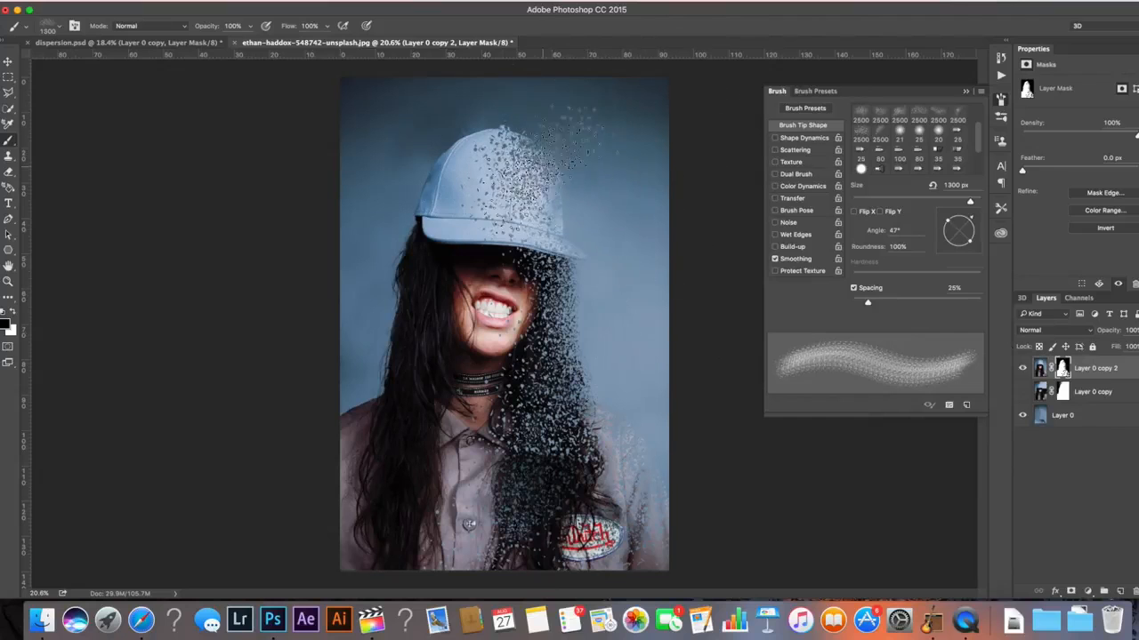
pyautogui.press('[')
pyautogui.click(569, 280)
pyautogui.click(546, 190)
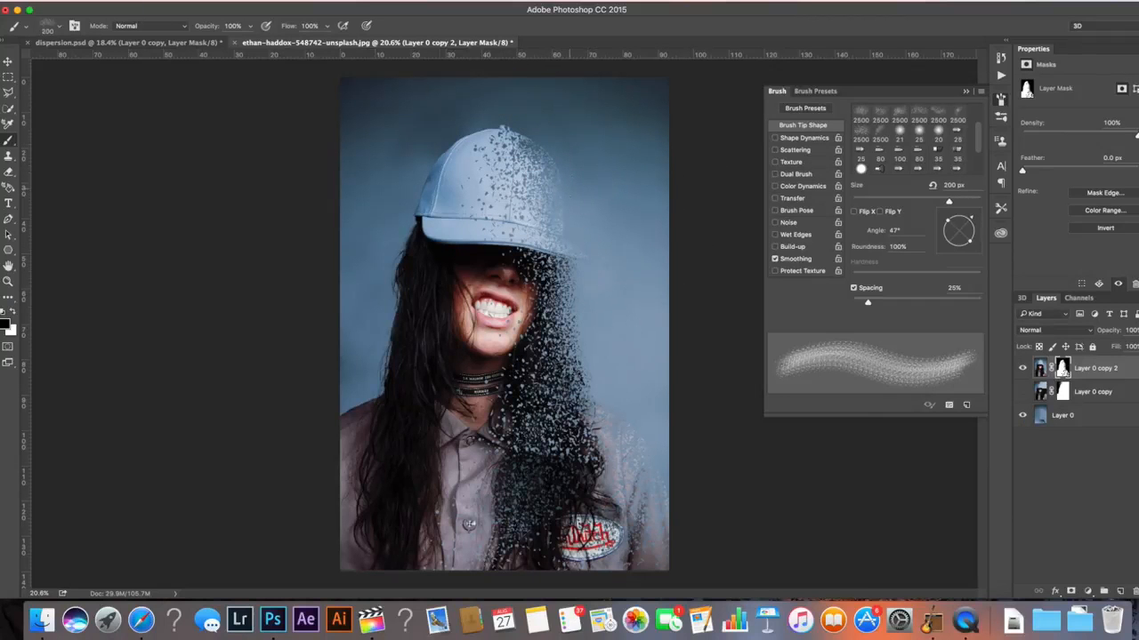
pyautogui.press('super+z')
# Switch to a round brush tip with 0% hardness and enlarge it to 300 px
pyautogui.click(860, 131)
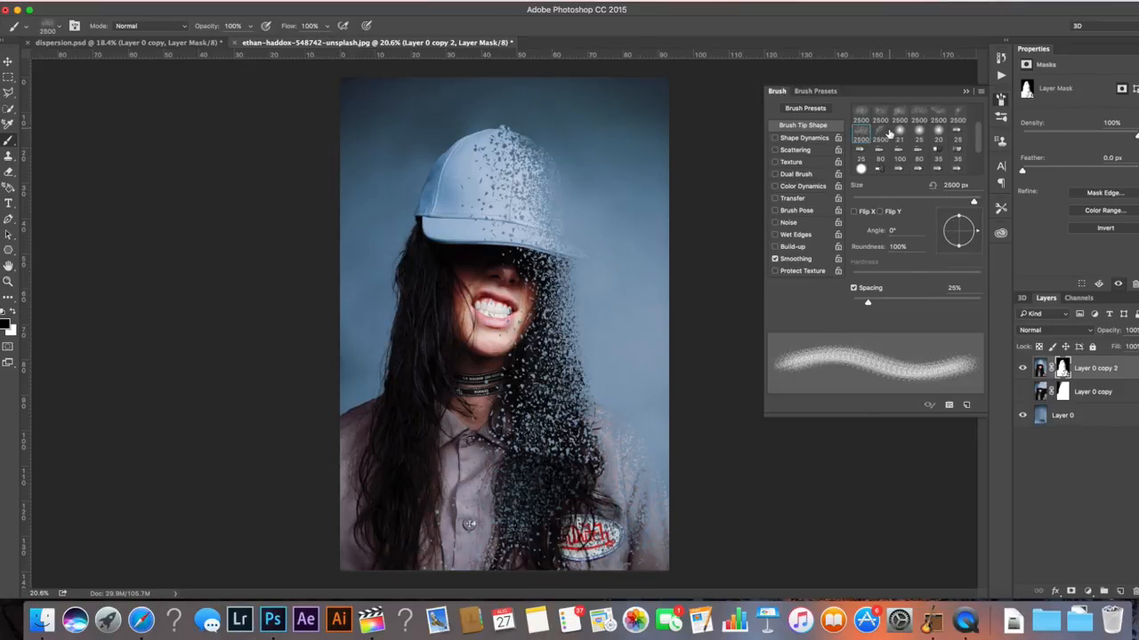
pyautogui.click(886, 134)
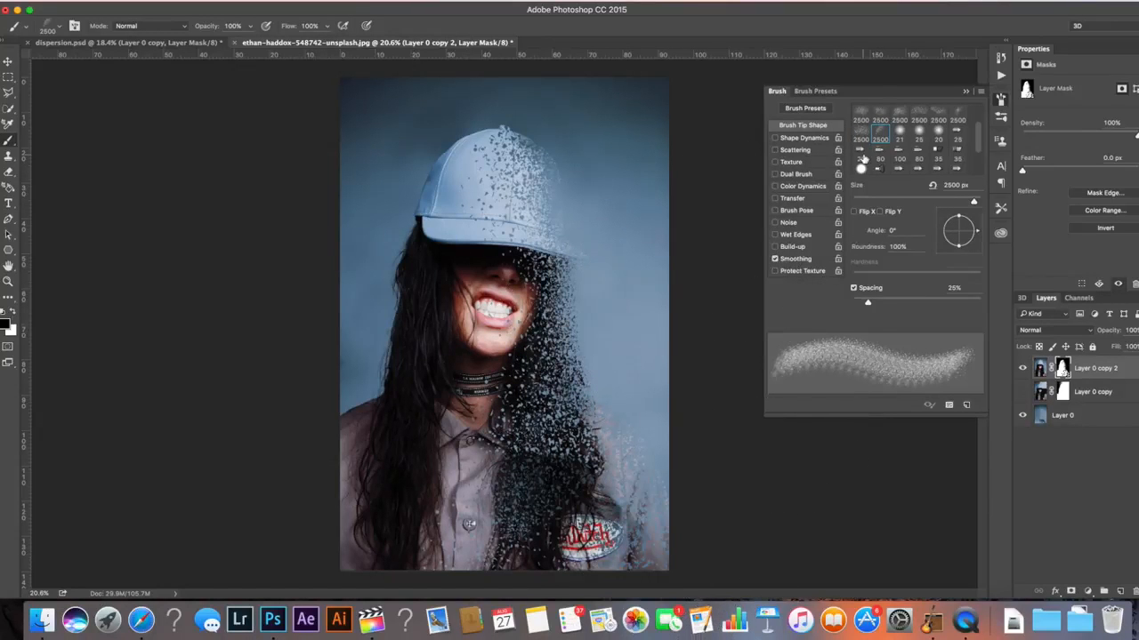
pyautogui.click(861, 168)
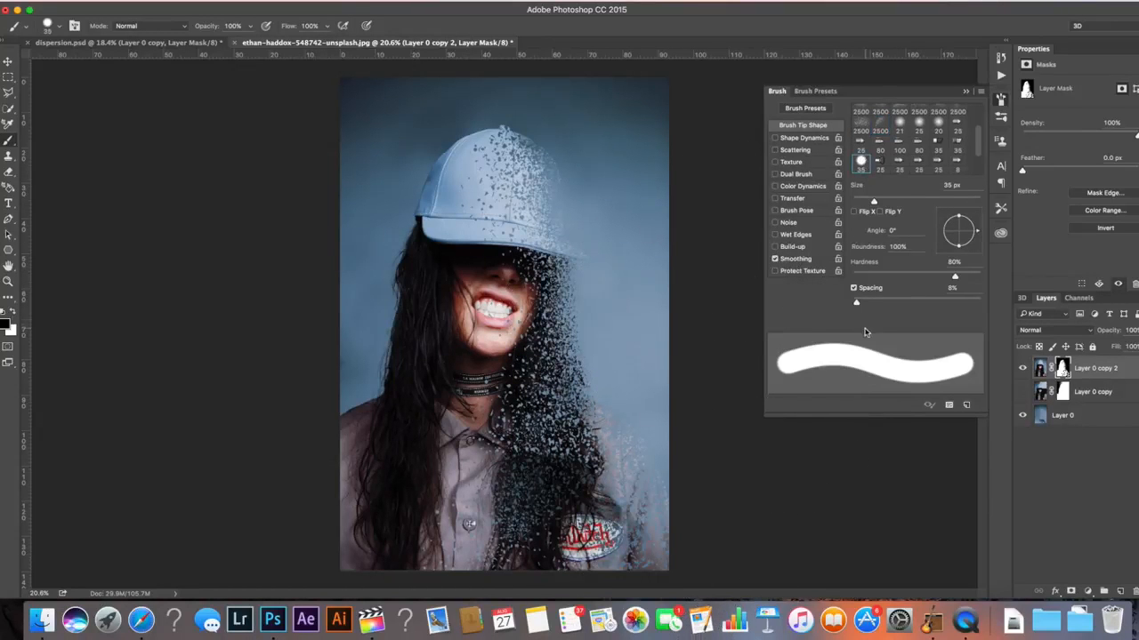
pyautogui.moveTo(871, 273); pyautogui.dragTo(795, 278)
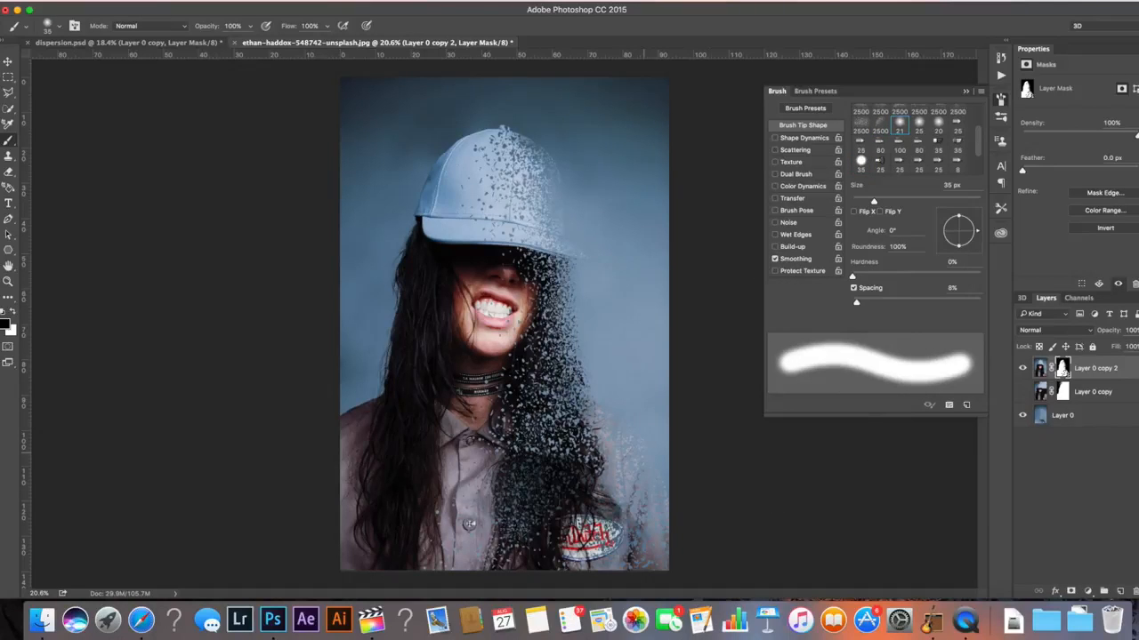
pyautogui.press(']')
pyautogui.press(']')
pyautogui.press(']')
pyautogui.press(']')
pyautogui.press(']')
pyautogui.press(']')
pyautogui.press(']')
pyautogui.press(']')
pyautogui.press(']')
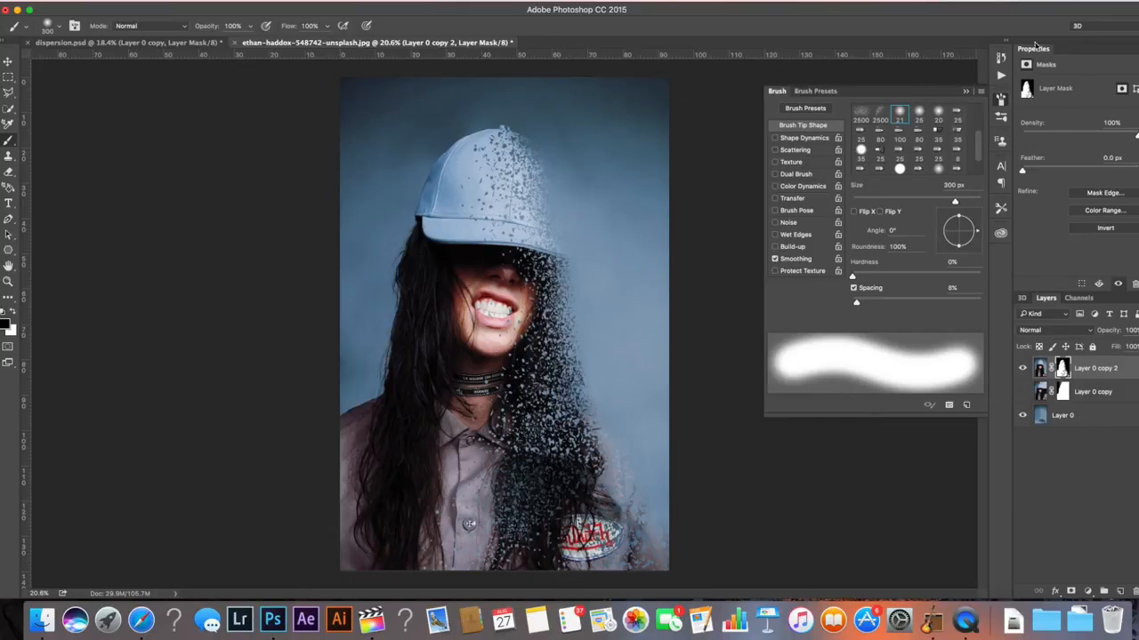
# Close the Brush panel, then show Layer 0 copy and select its layer mask
pyautogui.click(965, 93)
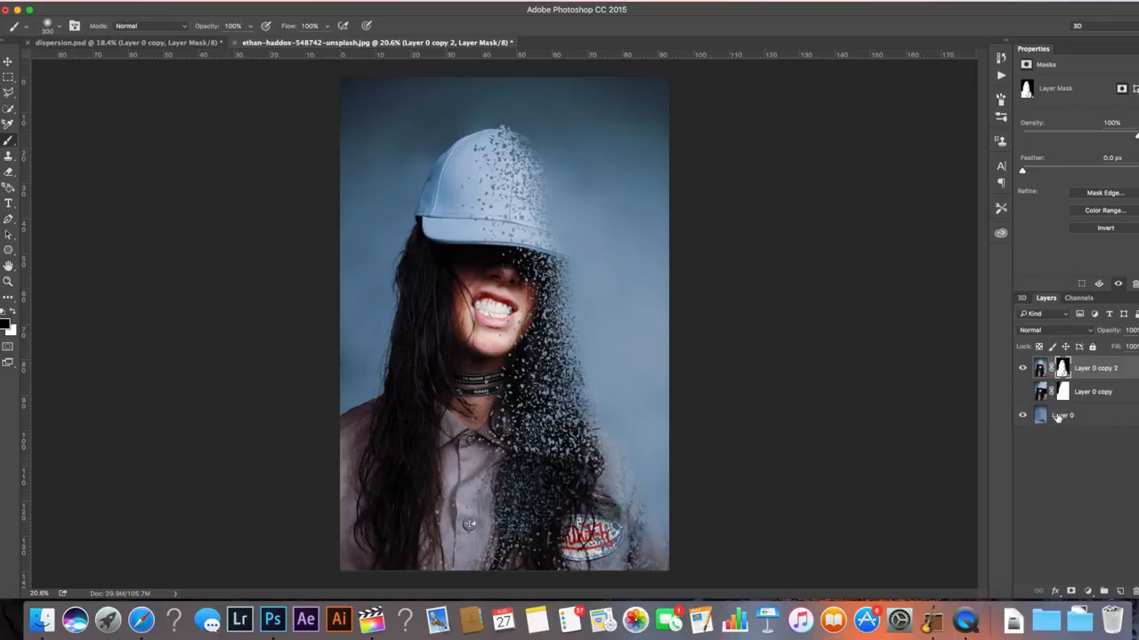
pyautogui.click(1132, 389)
pyautogui.click(1022, 392)
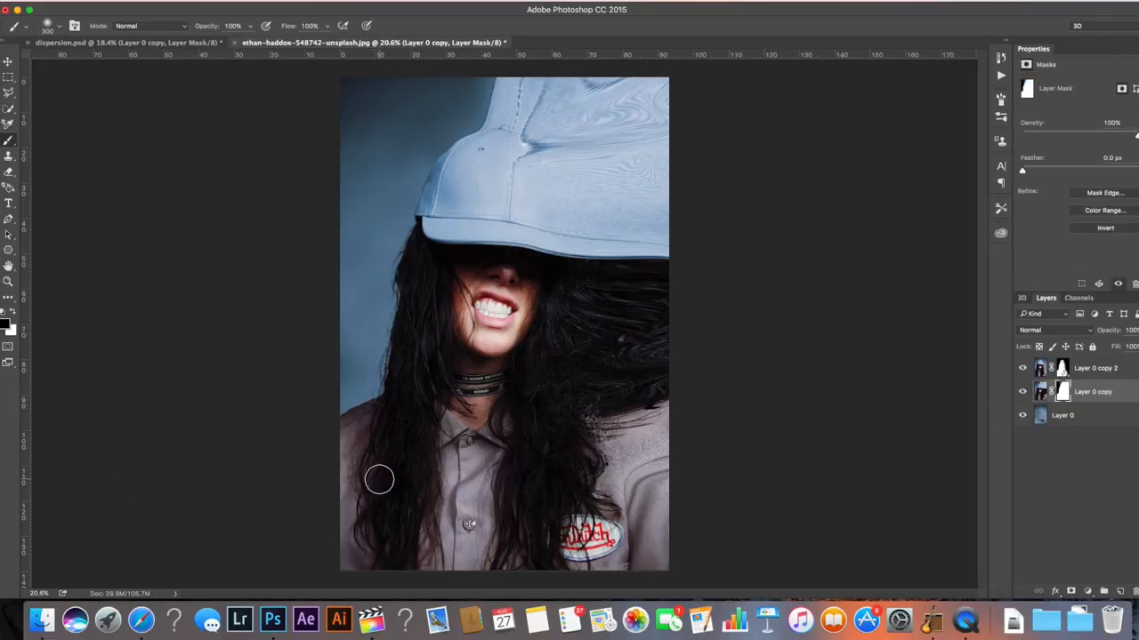
# Pick a 2500 px dispersion brush, stamp it over the cap on Layer 0 copy's mask, and enlarge the brush
pyautogui.click(59, 29)
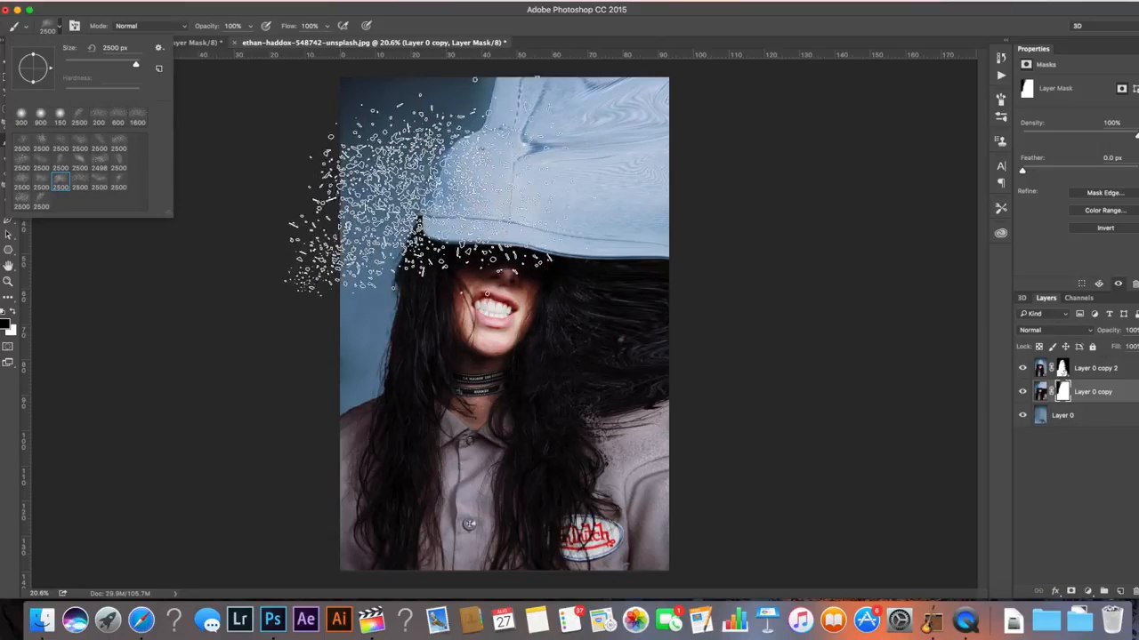
pyautogui.click(630, 114)
pyautogui.press(']')
pyautogui.press(']')
pyautogui.press(']')
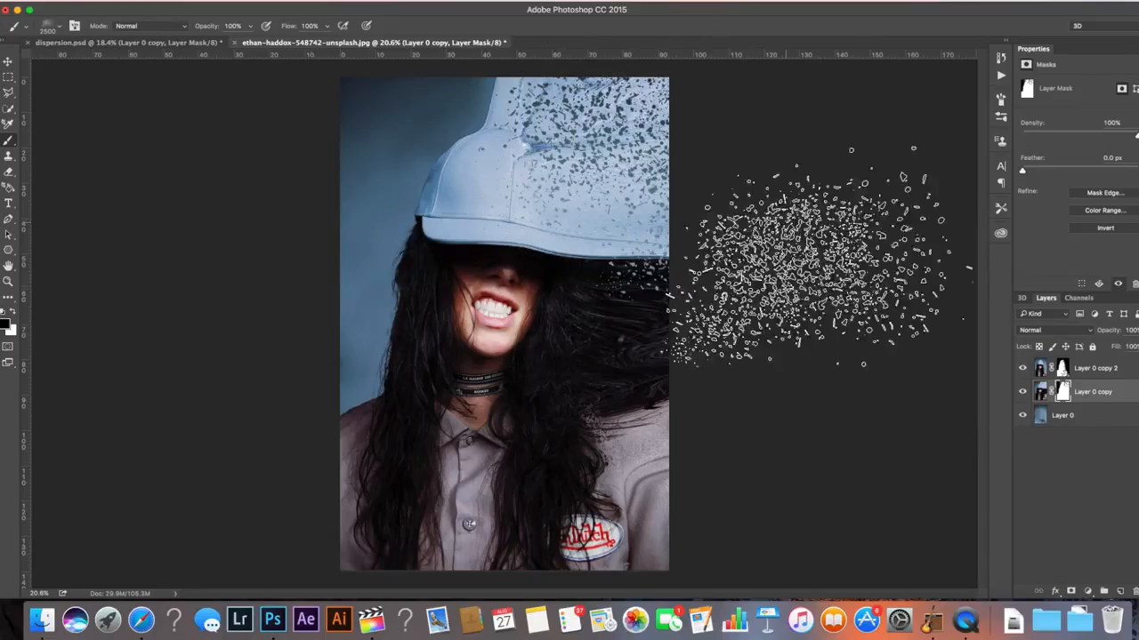
pyautogui.press(']')
pyautogui.press(']')
pyautogui.press(']')
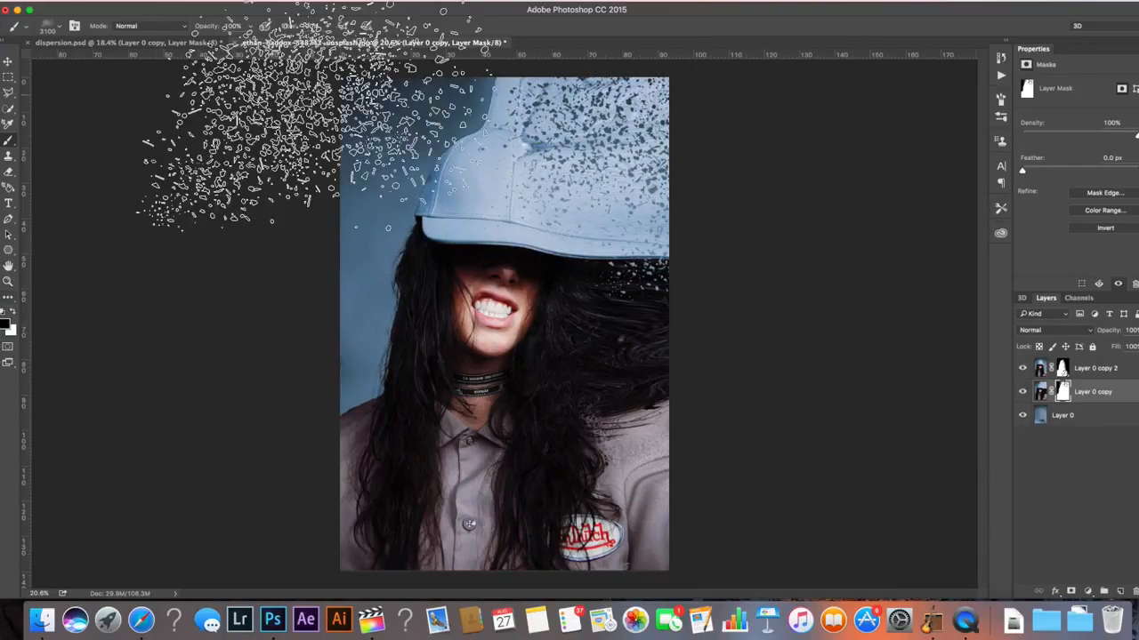
pyautogui.scroll(2, 534, 114)
pyautogui.scroll(5, 533, 114)
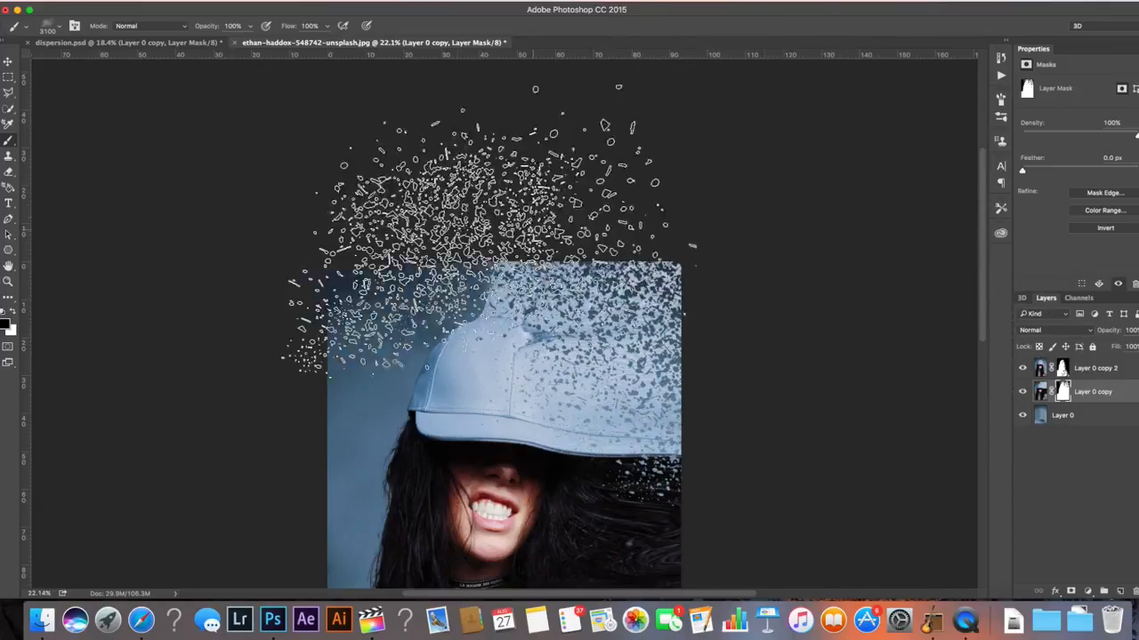
pyautogui.press('[')
pyautogui.press('[')
pyautogui.press('[')
pyautogui.press('[')
pyautogui.press('[')
pyautogui.press('[')
pyautogui.press('[')
pyautogui.press('[')
pyautogui.press('[')
pyautogui.press('[')
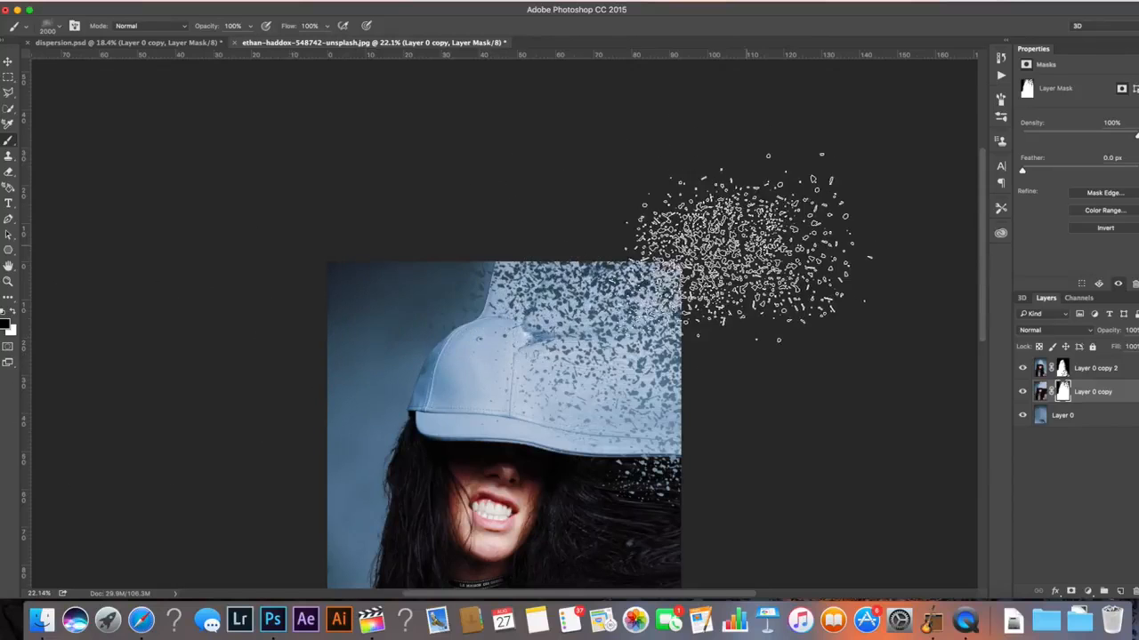
pyautogui.press('[')
pyautogui.press('[')
pyautogui.press('[')
pyautogui.press('[')
pyautogui.press('[')
pyautogui.press('[')
pyautogui.press('[')
pyautogui.press('[')
pyautogui.press('[')
pyautogui.press('[')
pyautogui.press('[')
pyautogui.press('[')
pyautogui.press('[')
pyautogui.press('[')
pyautogui.press('[')
pyautogui.press('[')
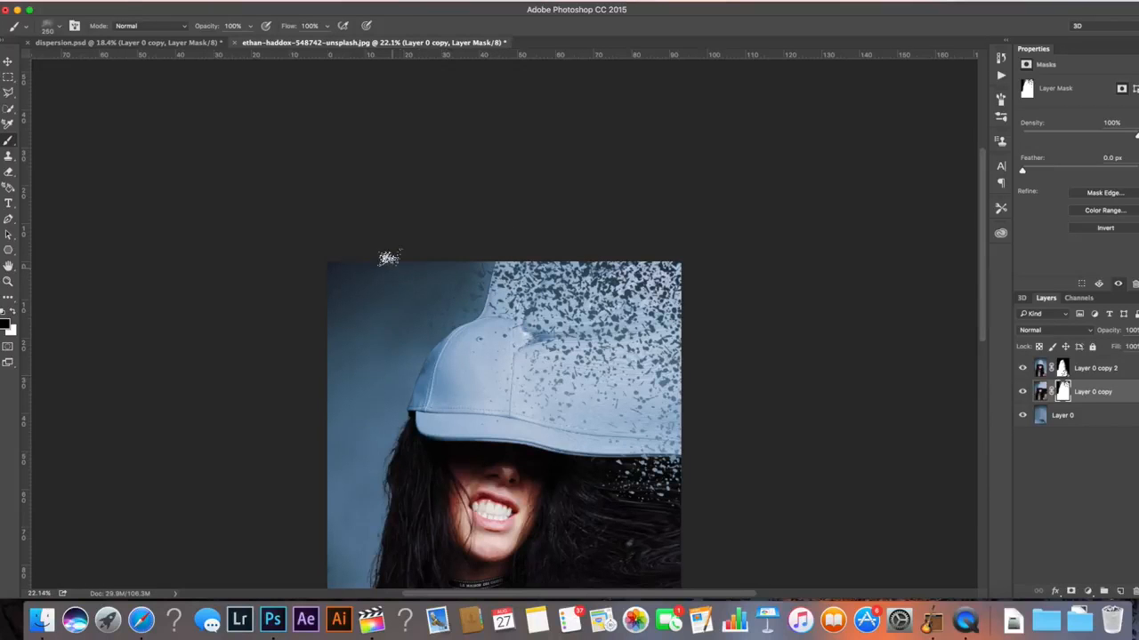
pyautogui.scroll(-5, 442, 338)
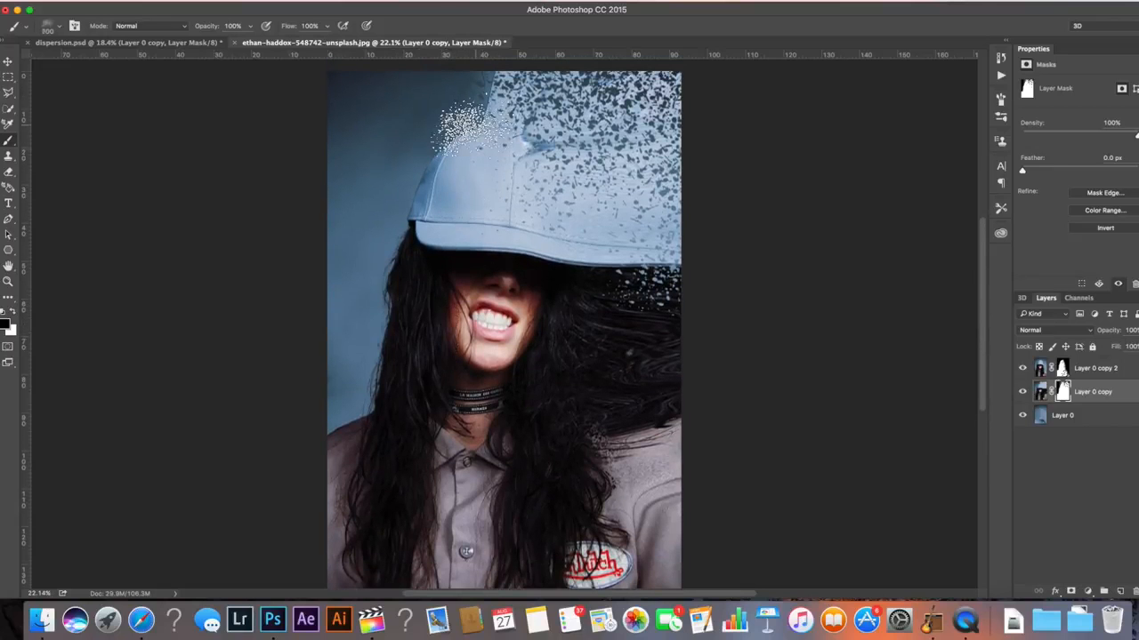
pyautogui.press(']')
pyautogui.press(']')
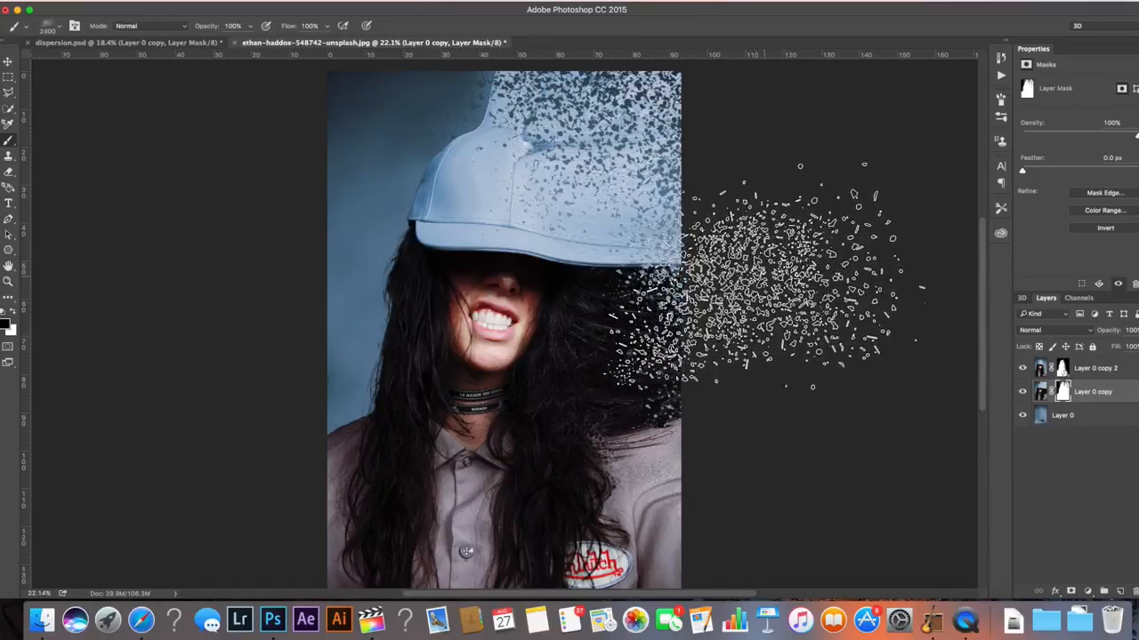
pyautogui.press(']')
pyautogui.press(']')
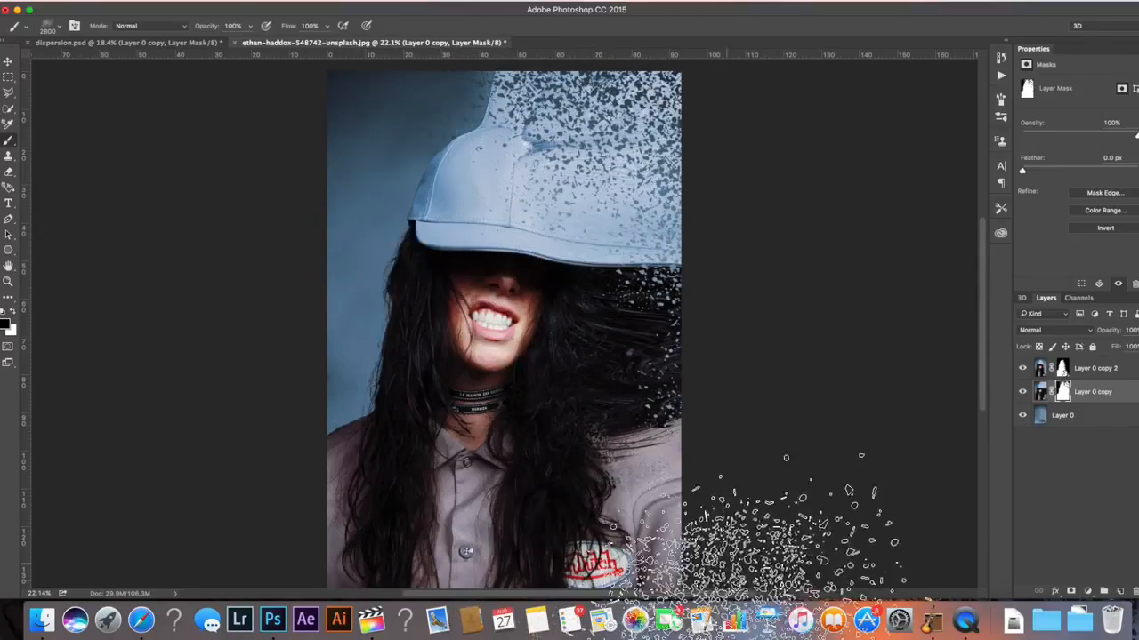
pyautogui.scroll(4, 898, 124)
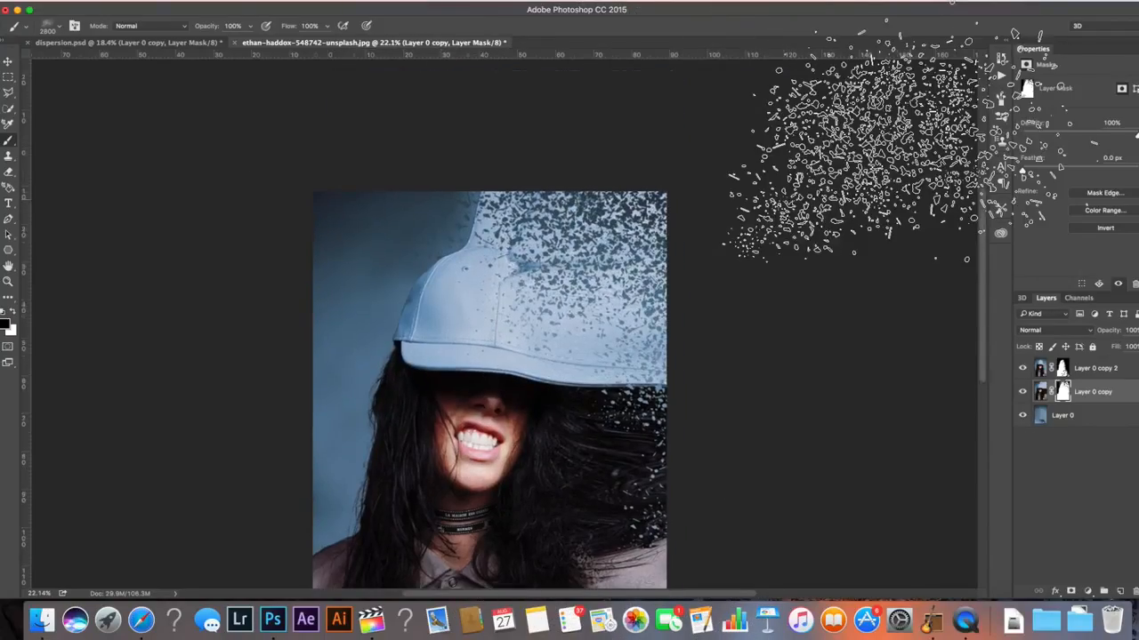
pyautogui.press(']')
pyautogui.press(']')
pyautogui.press(']')
pyautogui.press(']')
pyautogui.press(']')
pyautogui.press(']')
pyautogui.press(']')
pyautogui.press(']')
pyautogui.press(']')
pyautogui.press(']')
pyautogui.press(']')
pyautogui.press(']')
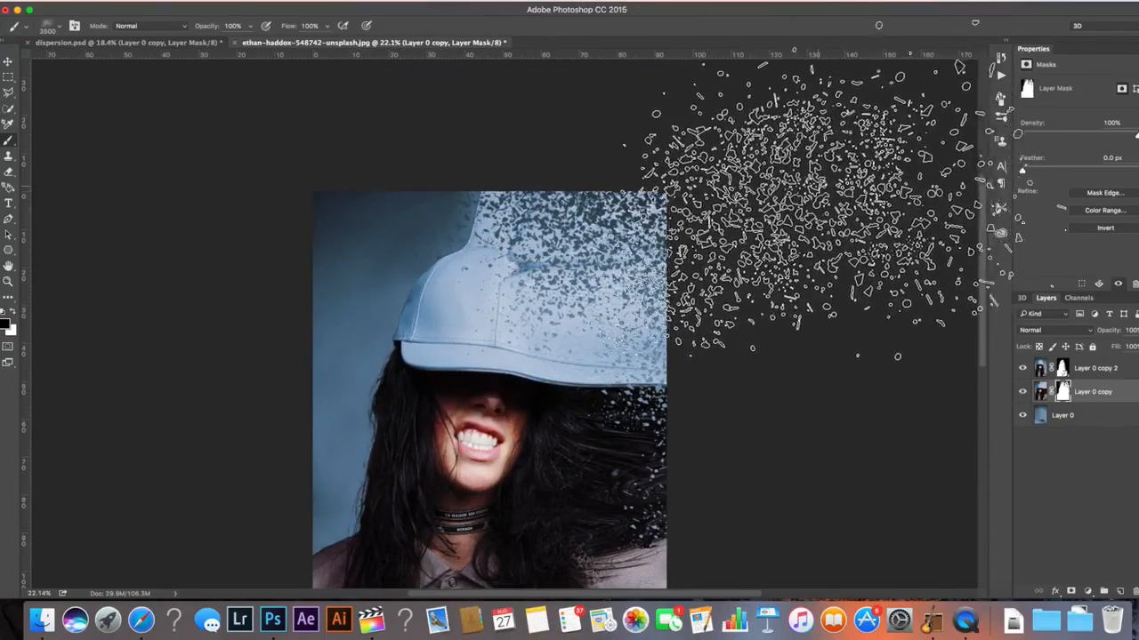
pyautogui.scroll(1, 731, 264)
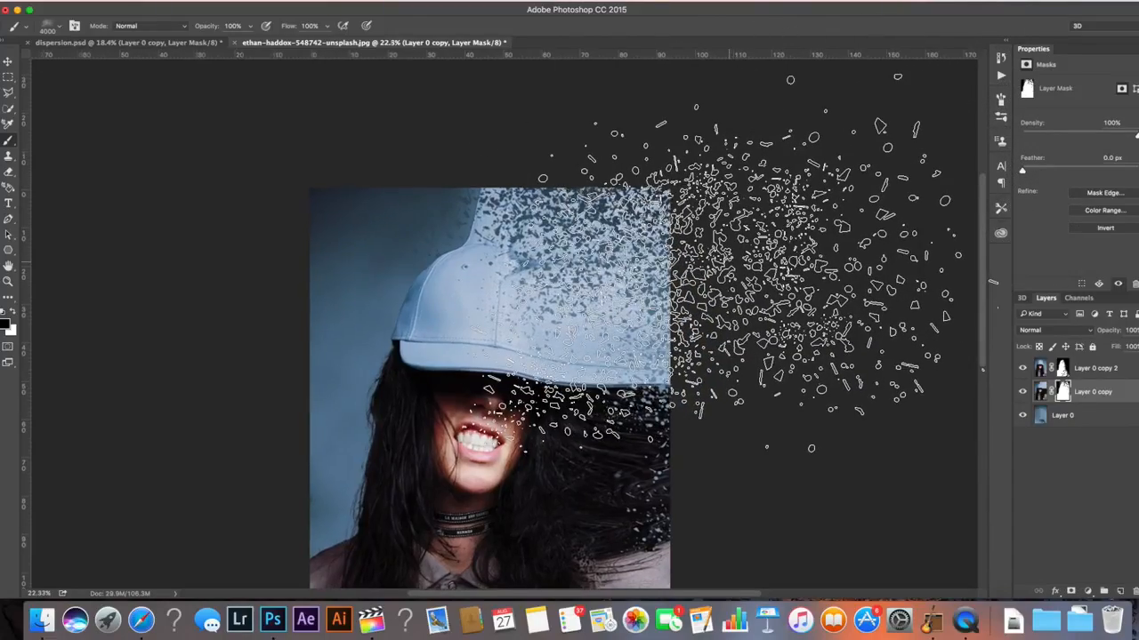
pyautogui.scroll(2, 731, 263)
pyautogui.hscroll(2, 731, 263)
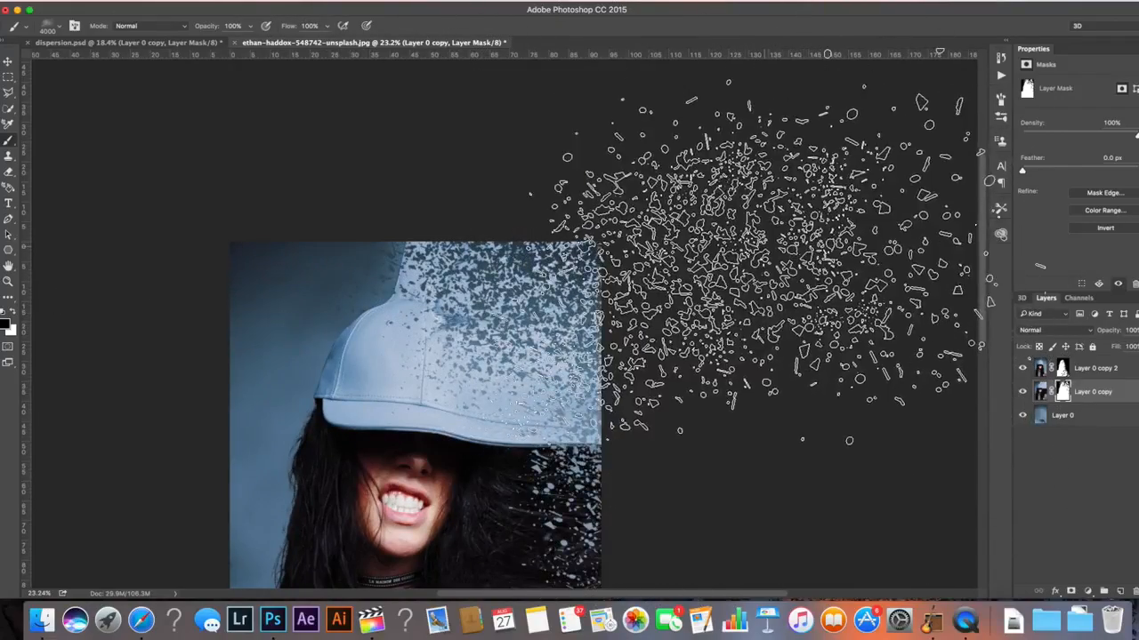
# Pick a 2500 px dispersion brush and stamp it over the upper left of the cap on Layer 0 copy's mask
pyautogui.click(62, 26)
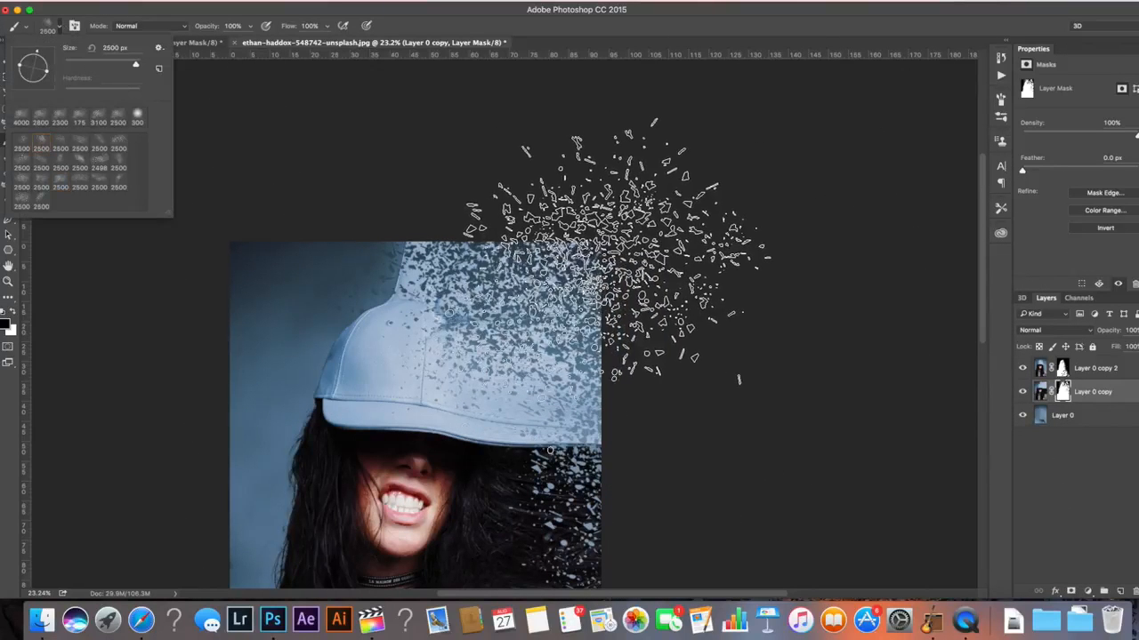
pyautogui.click(617, 251)
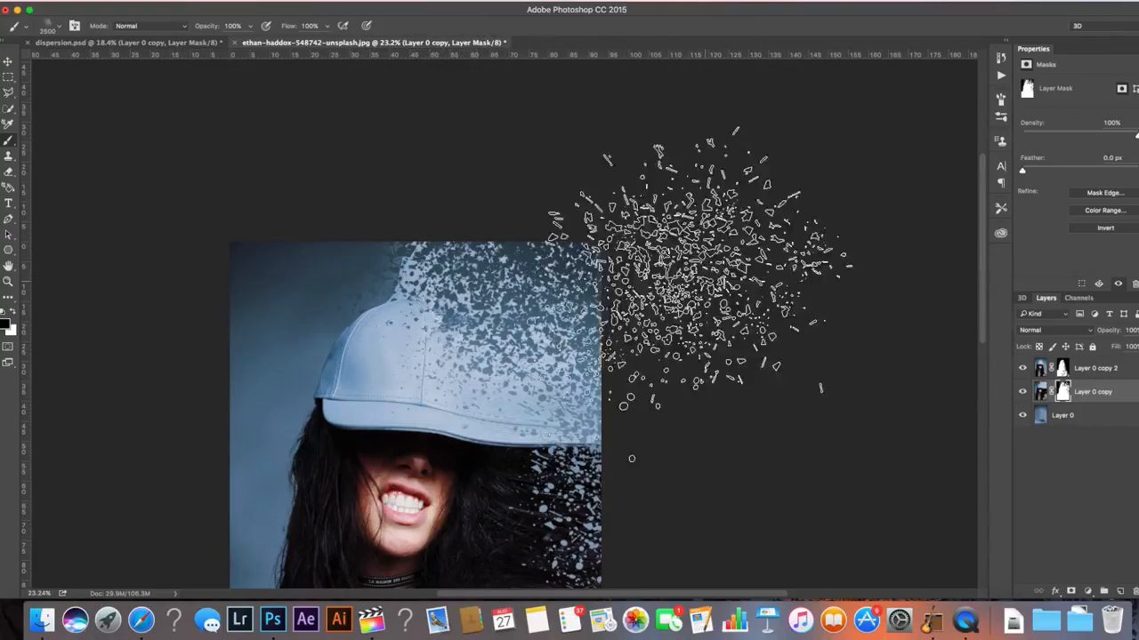
pyautogui.scroll(-5, 685, 285)
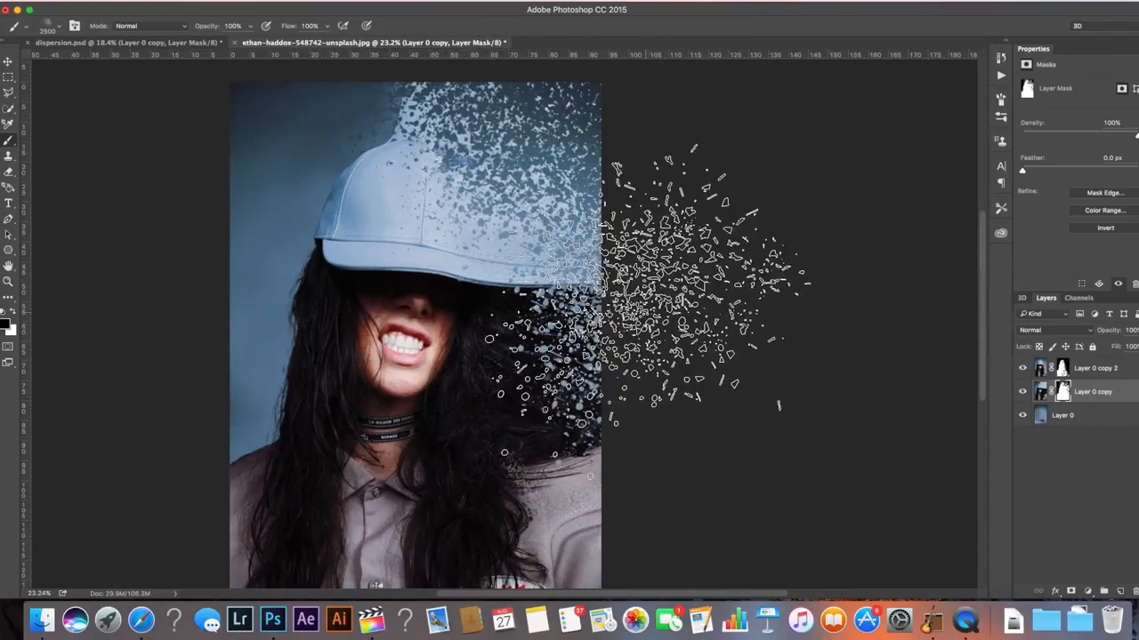
pyautogui.scroll(-4, 672, 427)
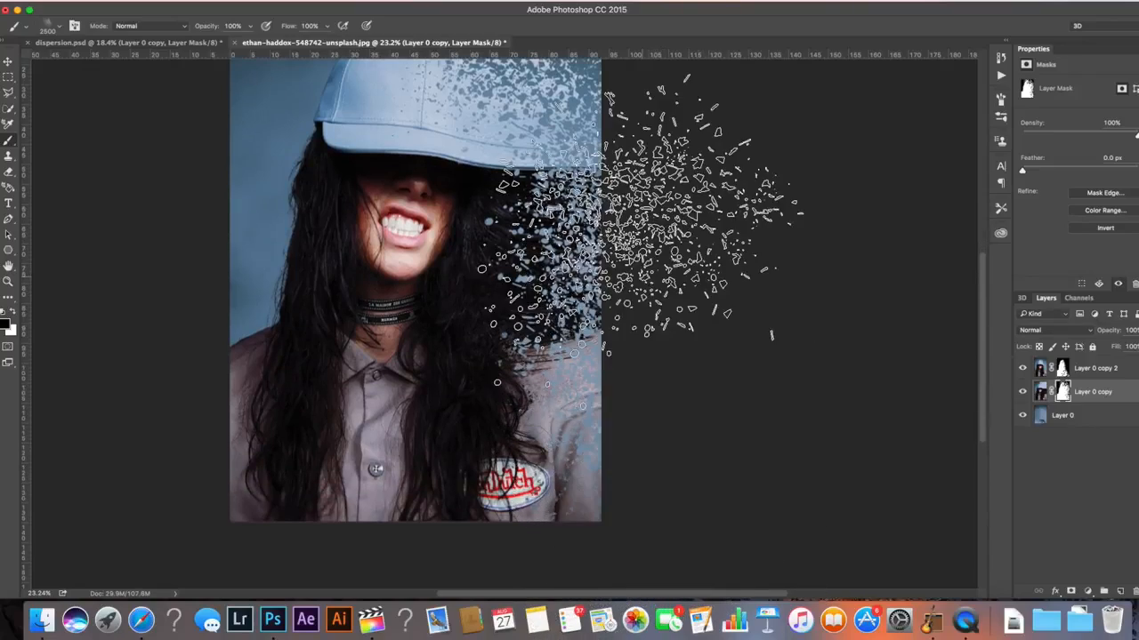
pyautogui.scroll(3, 720, 106)
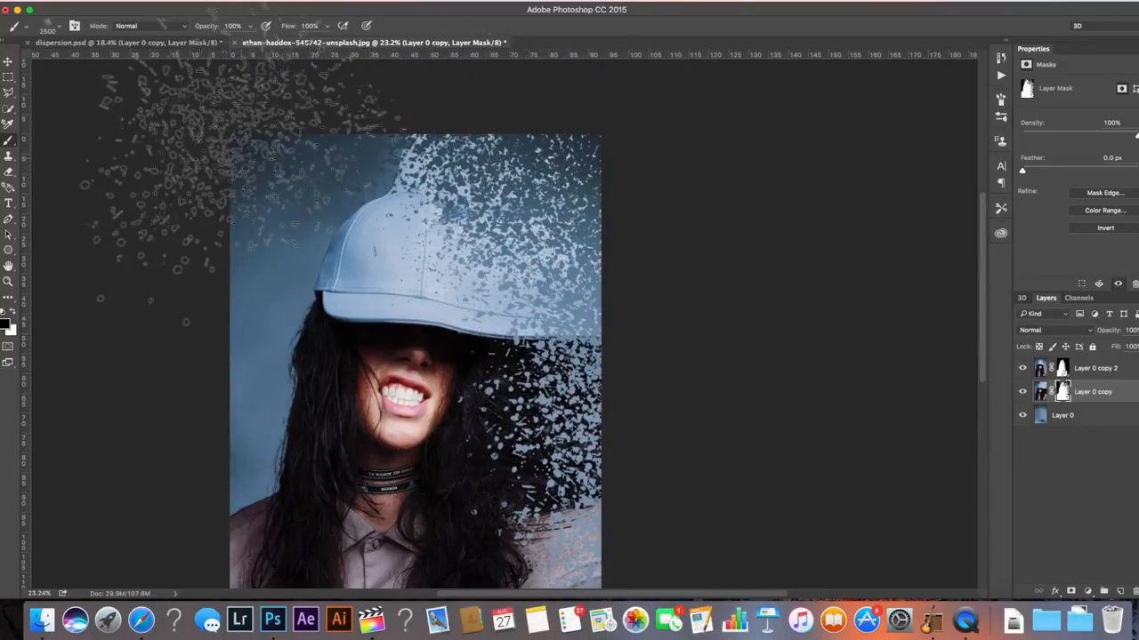
# Choose another 2500 px dispersion brush preset and stamp it over the top of the cap
pyautogui.click(57, 29)
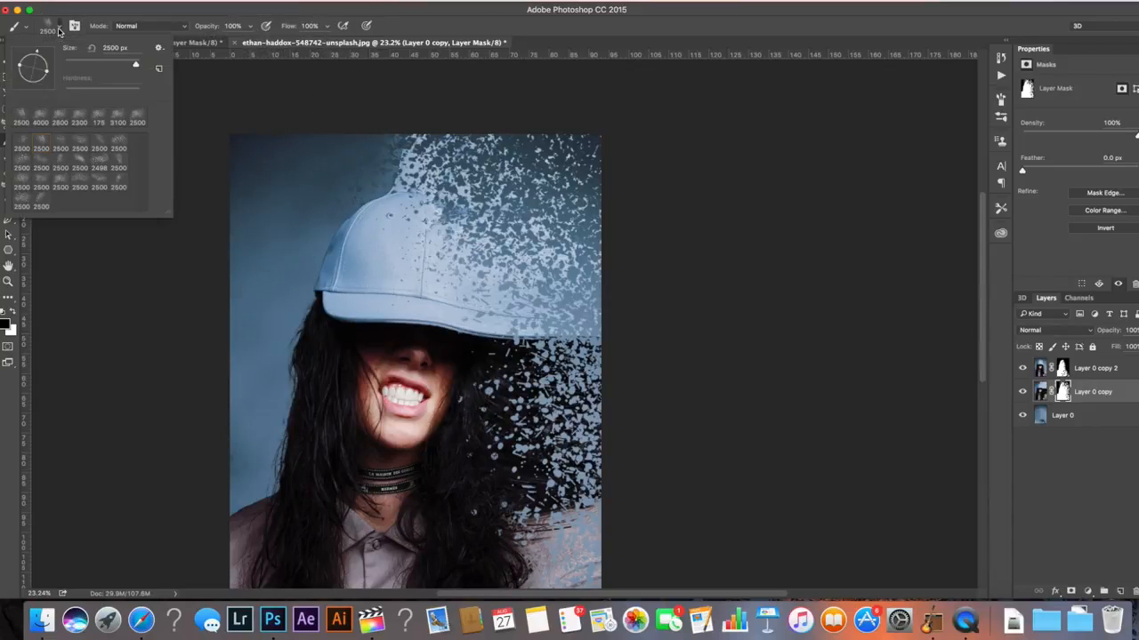
pyautogui.click(122, 148)
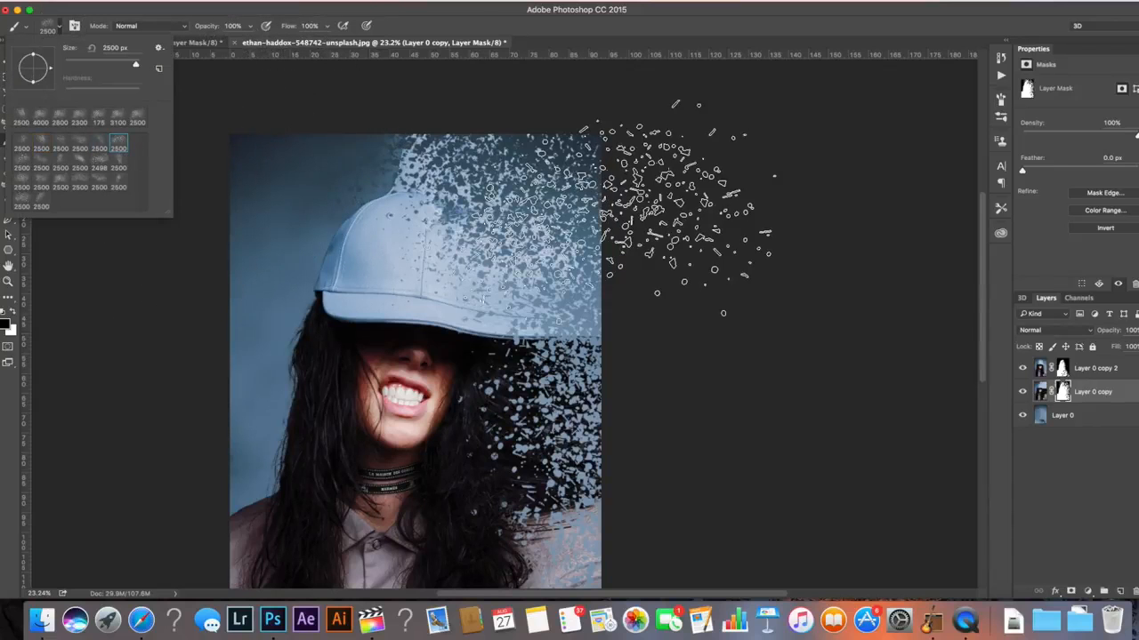
pyautogui.click(607, 228)
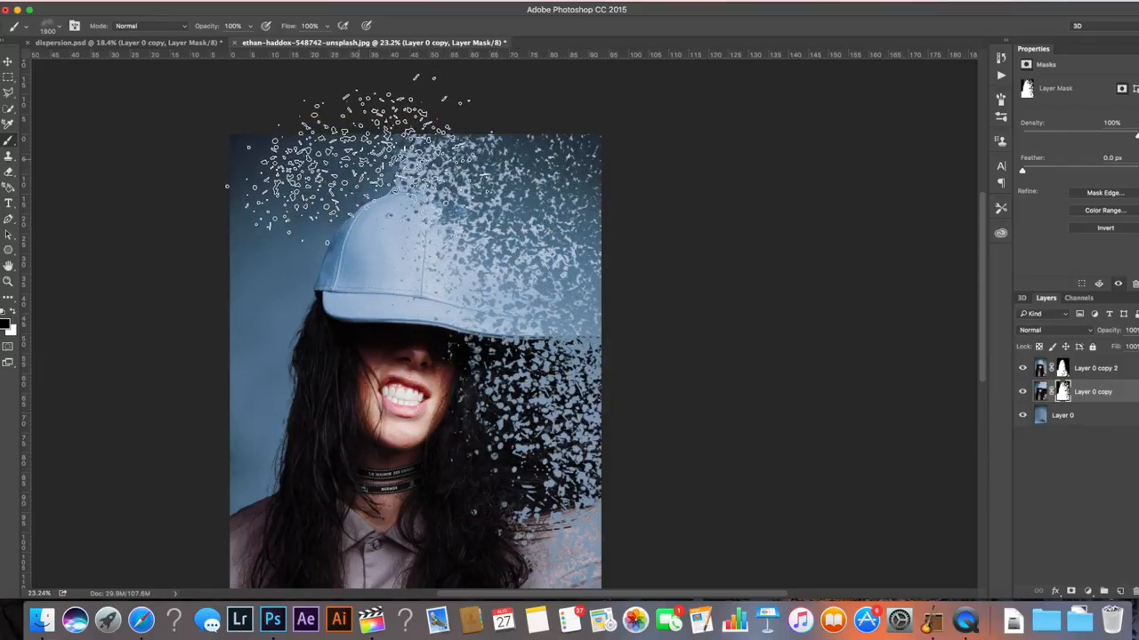
pyautogui.press('[')
pyautogui.press('[')
pyautogui.press('[')
pyautogui.press('[')
pyautogui.press('[')
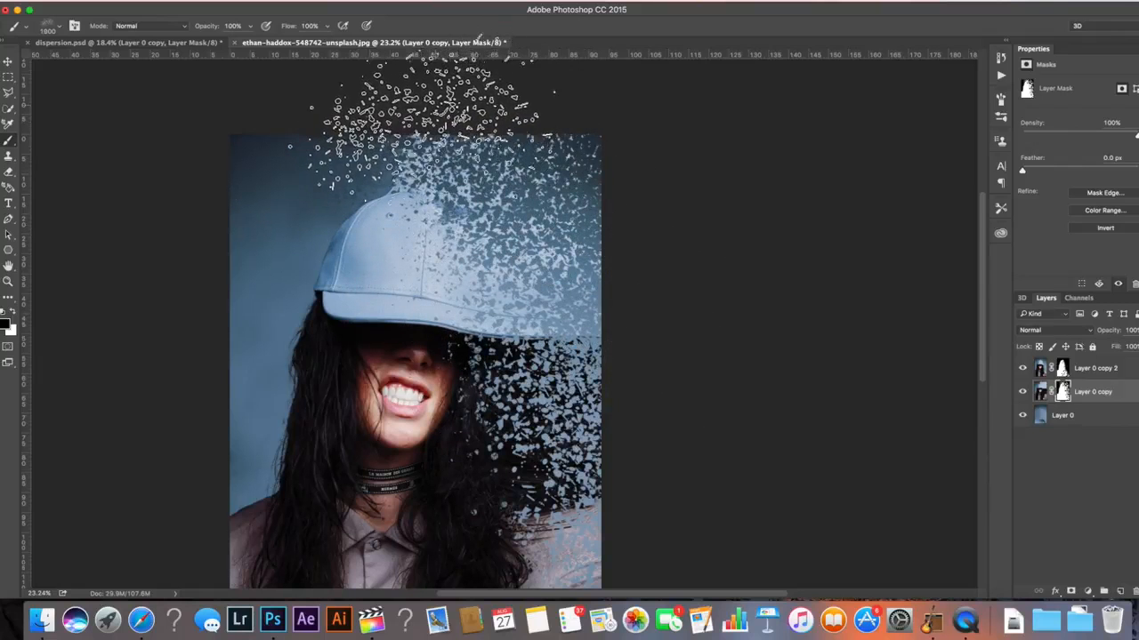
pyautogui.press(']')
pyautogui.press(']')
pyautogui.press(']')
pyautogui.press(']')
pyautogui.press(']')
pyautogui.press(']')
pyautogui.press(']')
pyautogui.press(']')
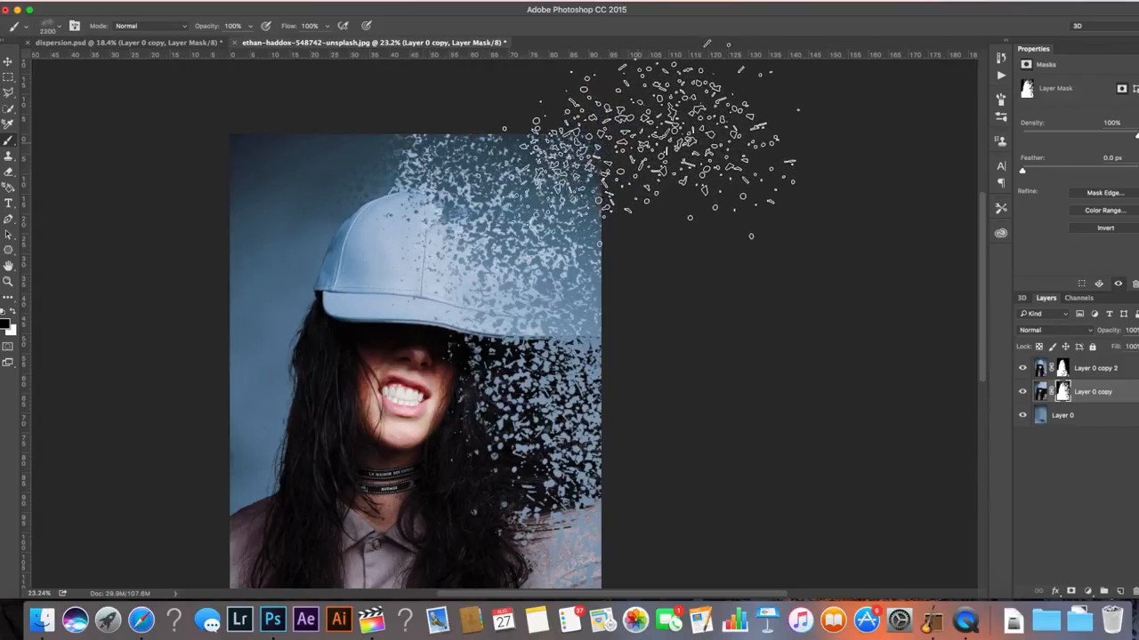
pyautogui.press(']')
pyautogui.press(']')
pyautogui.press(']')
pyautogui.press(']')
pyautogui.press(']')
pyautogui.press(']')
pyautogui.press(']')
pyautogui.press(']')
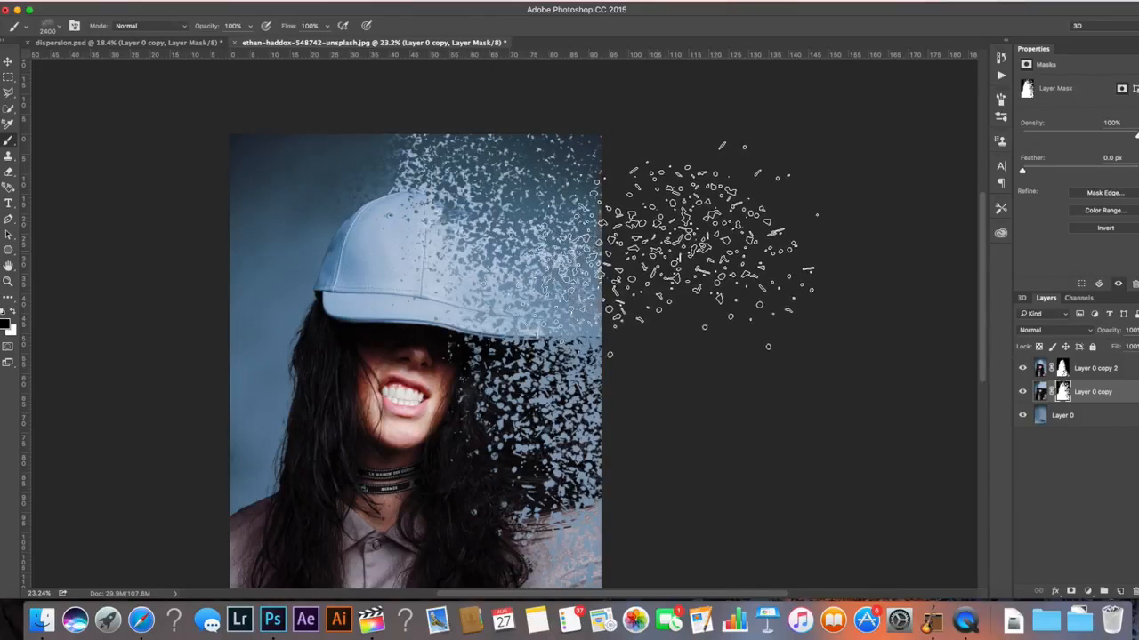
pyautogui.press(']')
pyautogui.press(']')
pyautogui.press(']')
pyautogui.press(']')
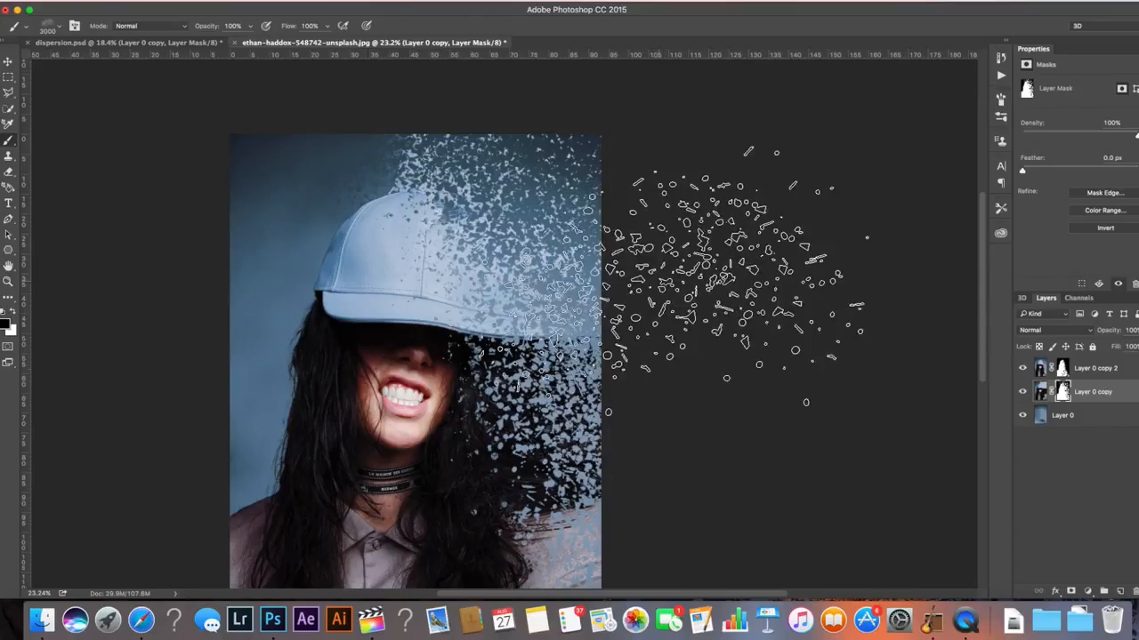
pyautogui.scroll(-1, 763, 404)
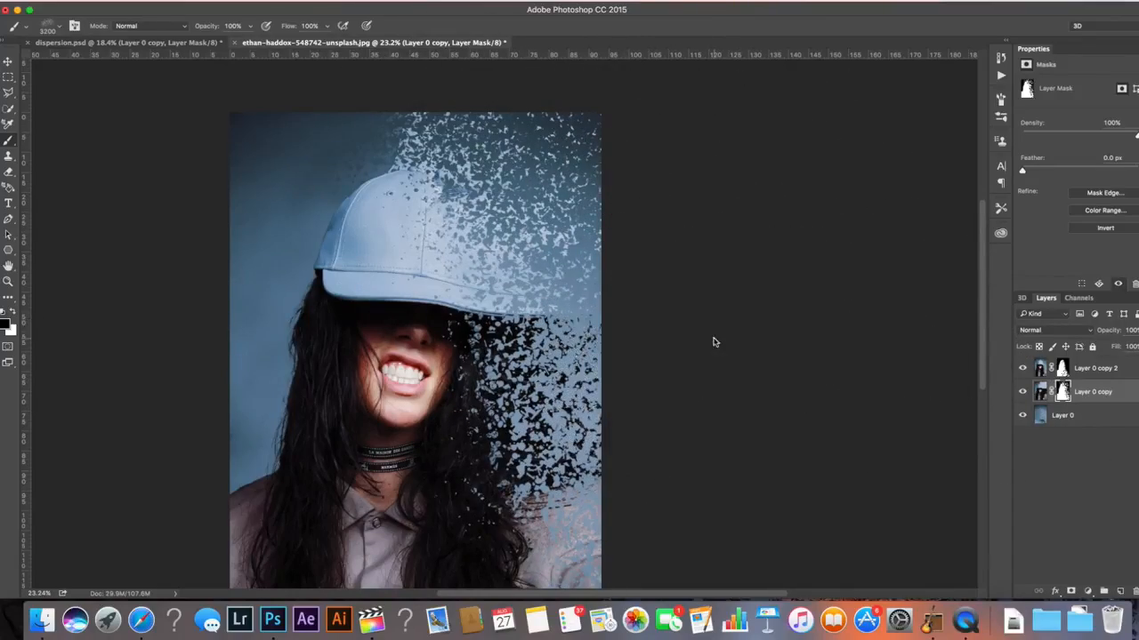
pyautogui.press(']')
pyautogui.press(']')
pyautogui.press(']')
pyautogui.press(']')
pyautogui.press(']')
pyautogui.press(']')
pyautogui.press(']')
pyautogui.press(']')
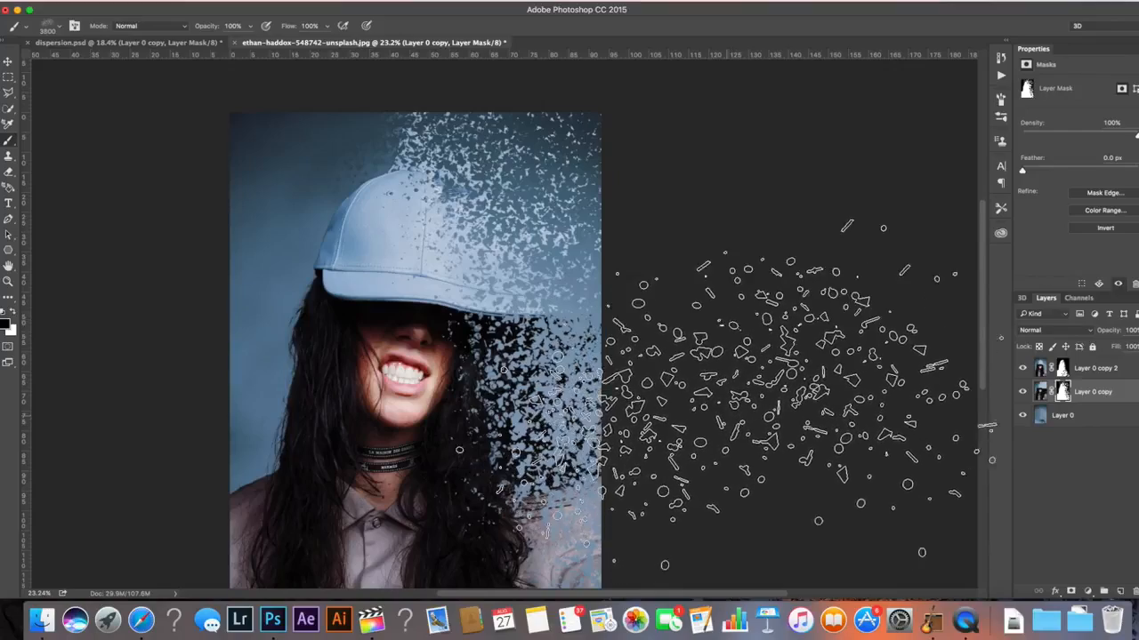
pyautogui.press(']')
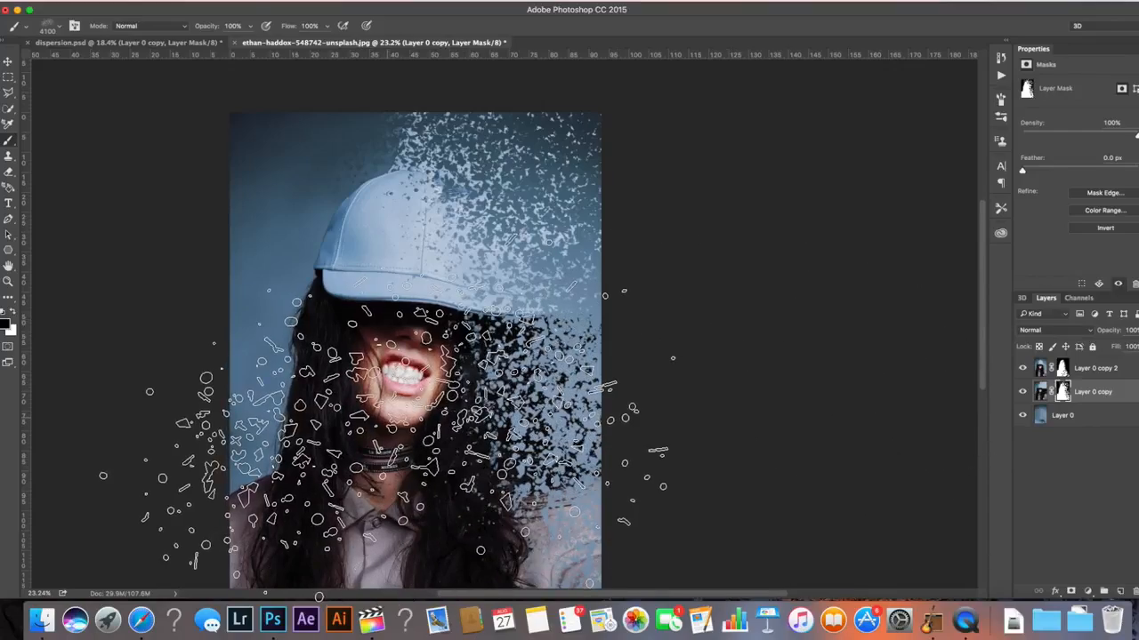
# Pick a different 2500 px dispersion brush preset and stamp it beside the cap on the mask
pyautogui.click(50, 28)
pyautogui.doubleClick(67, 191)
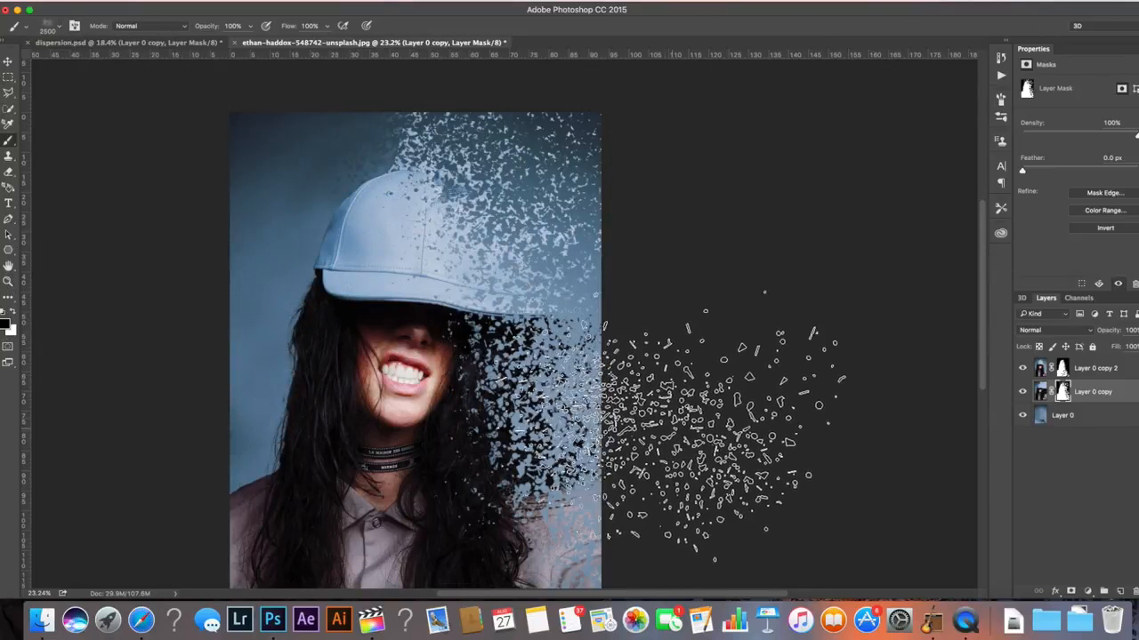
pyautogui.scroll(-3, 751, 427)
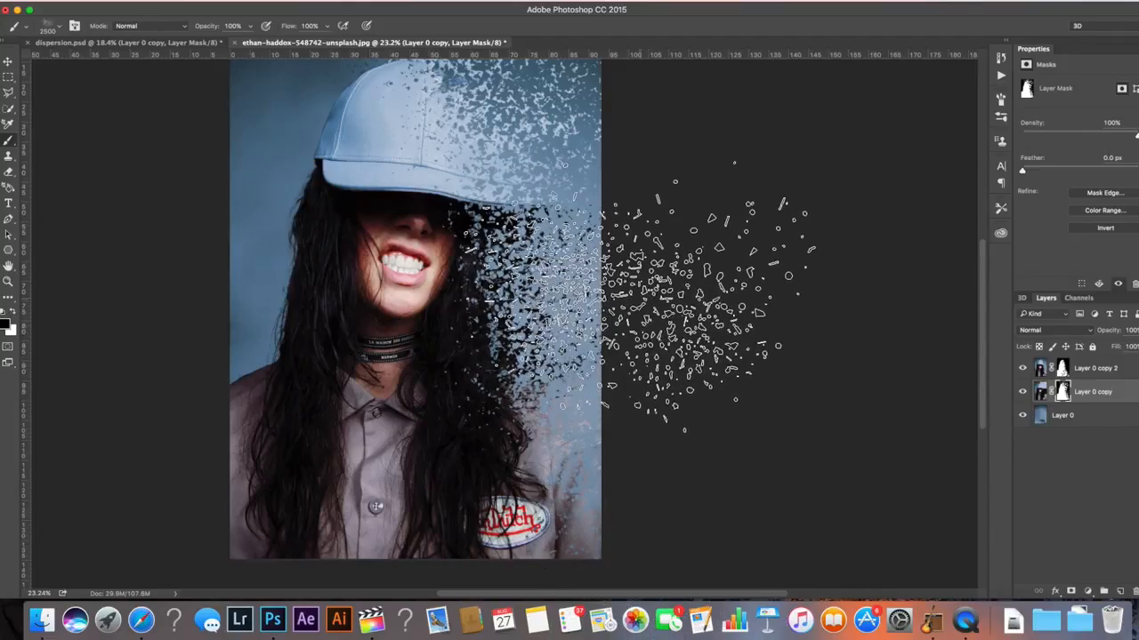
pyautogui.scroll(3, 649, 365)
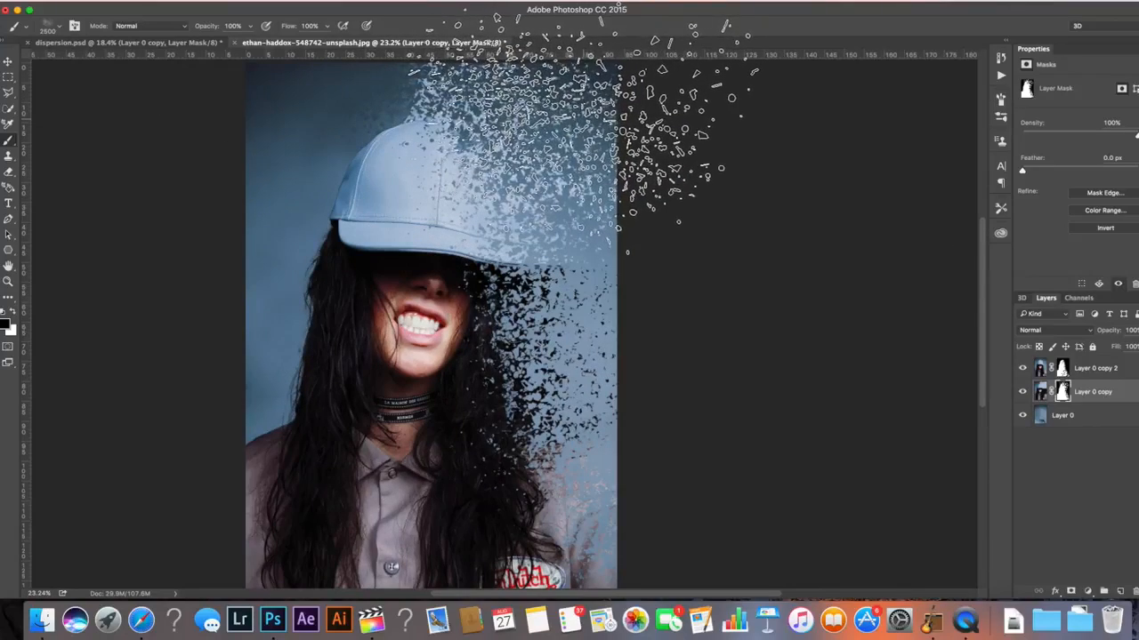
pyautogui.click(58, 30)
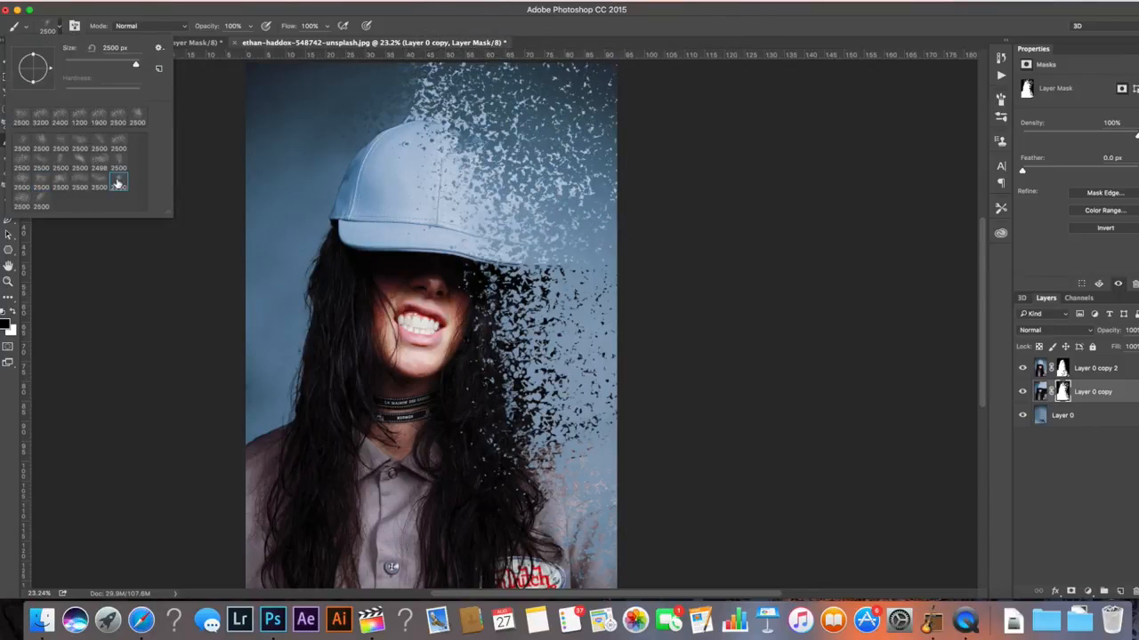
pyautogui.click(118, 183)
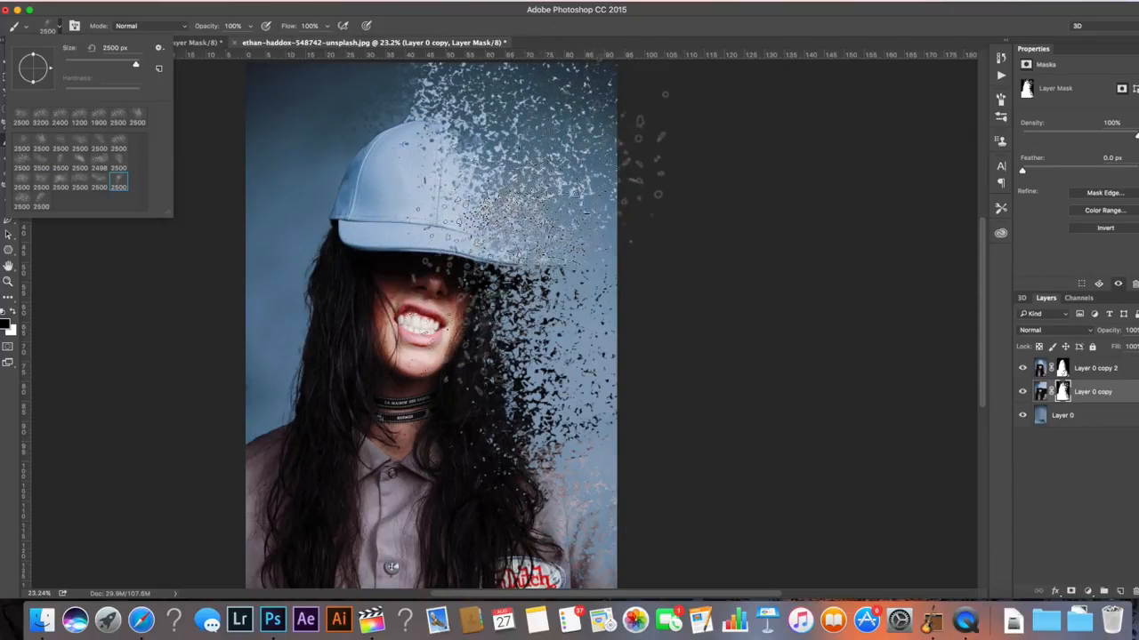
pyautogui.click(811, 156)
# Shrink the brush to 1700 px and swap the foreground colour to white
pyautogui.press('[')
pyautogui.press('[')
pyautogui.press('[')
pyautogui.press('[')
pyautogui.press('[')
pyautogui.press('[')
pyautogui.press('[')
pyautogui.press('[')
pyautogui.press('[')
pyautogui.press('[')
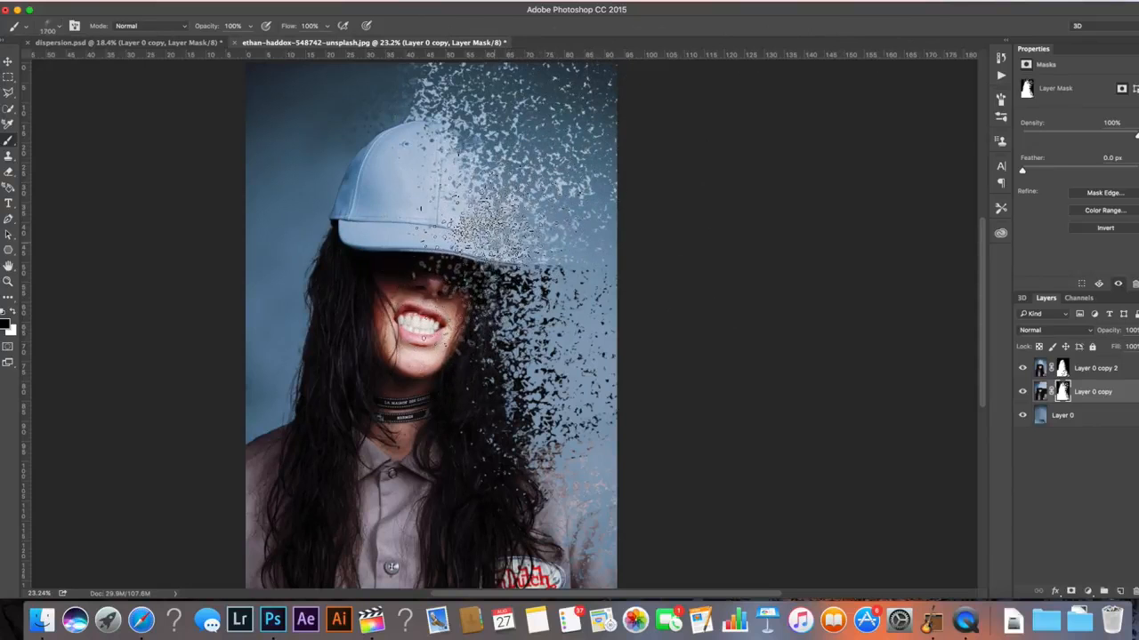
pyautogui.press('x')
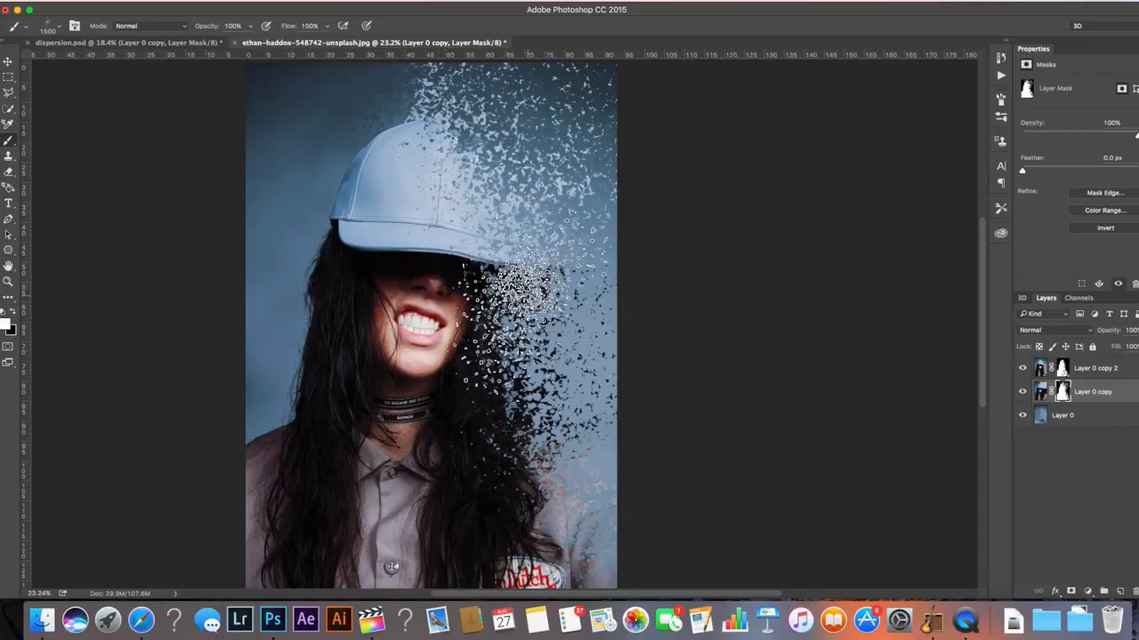
# Reduce the dispersion brush to 1100 px and check it in the brush preset picker
pyautogui.press('[')
pyautogui.press('[')
pyautogui.press('[')
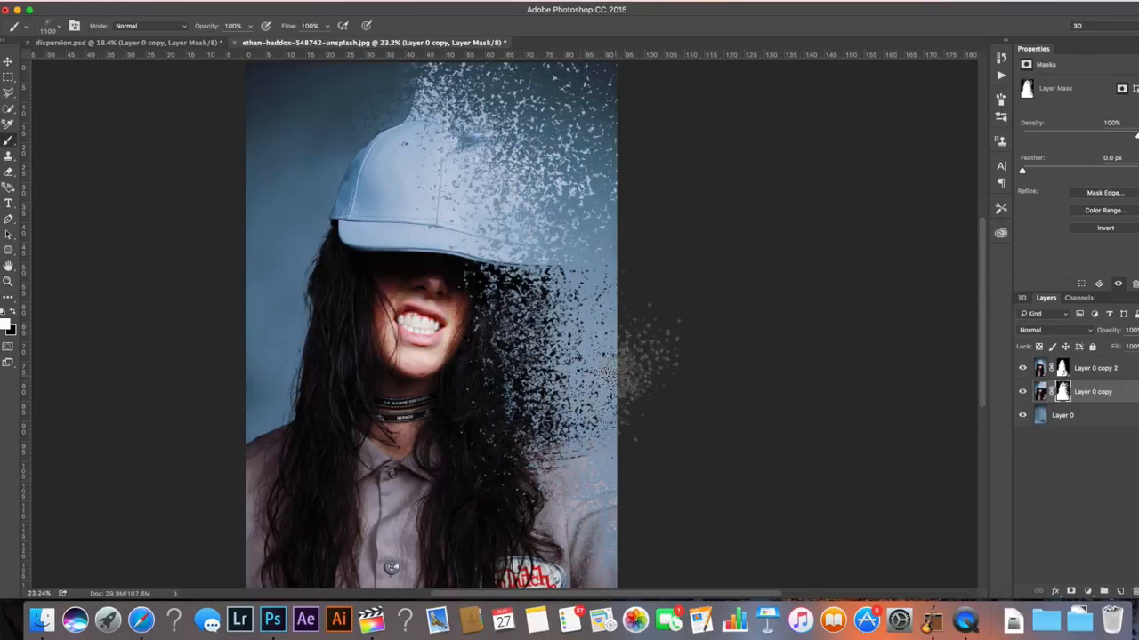
pyautogui.click(57, 26)
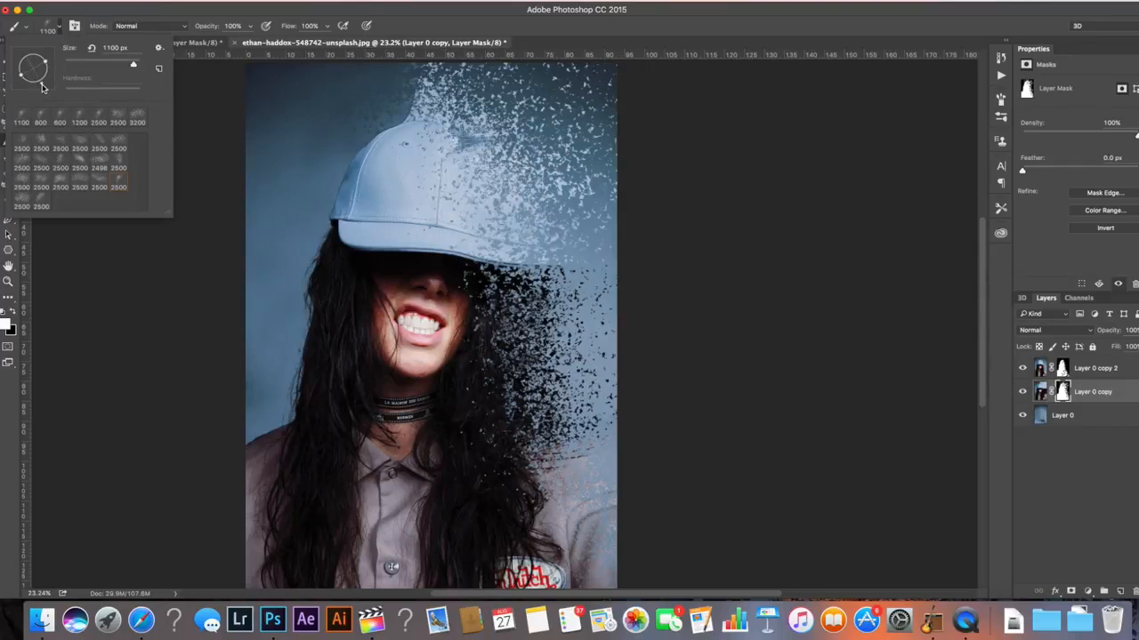
pyautogui.click(539, 235)
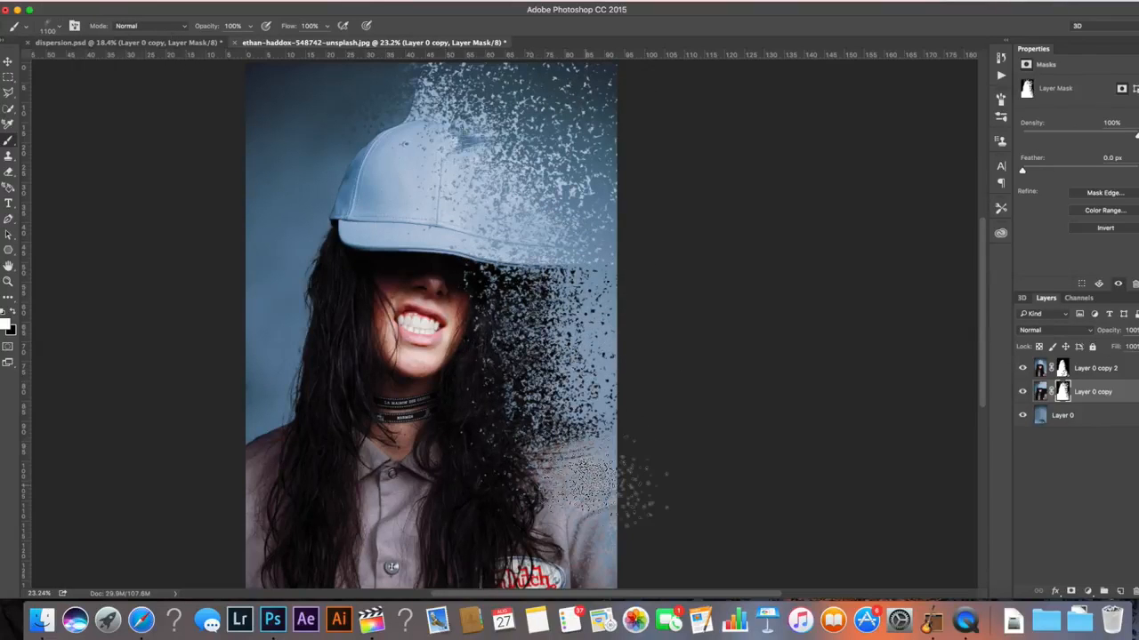
# Try brush sizes from about 2800 px down to 1100 px while swapping the foreground and background colours
pyautogui.press(']')
pyautogui.press(']')
pyautogui.press(']')
pyautogui.press(']')
pyautogui.press(']')
pyautogui.press(']')
pyautogui.press(']')
pyautogui.press(']')
pyautogui.press(']')
pyautogui.press(']')
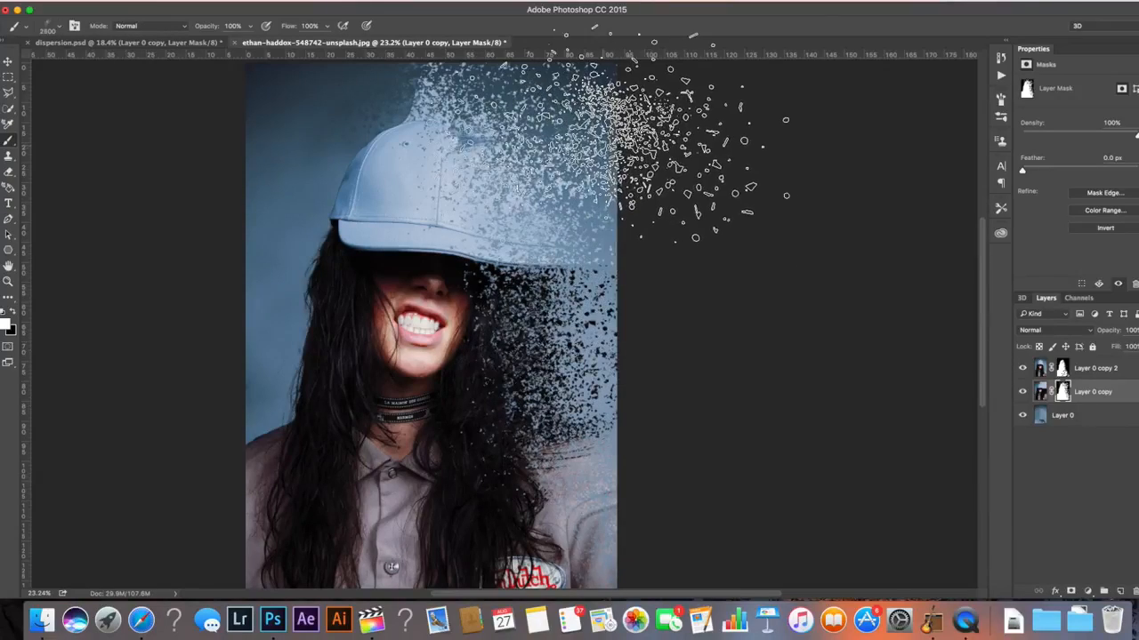
pyautogui.press(']')
pyautogui.press(']')
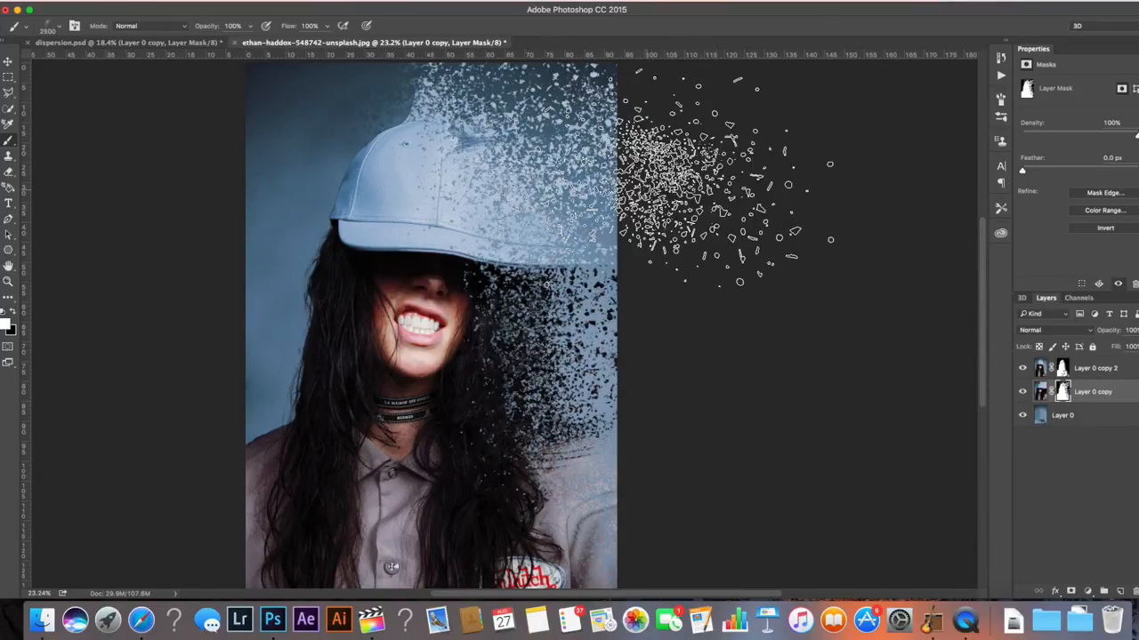
pyautogui.press('x')
pyautogui.press('[')
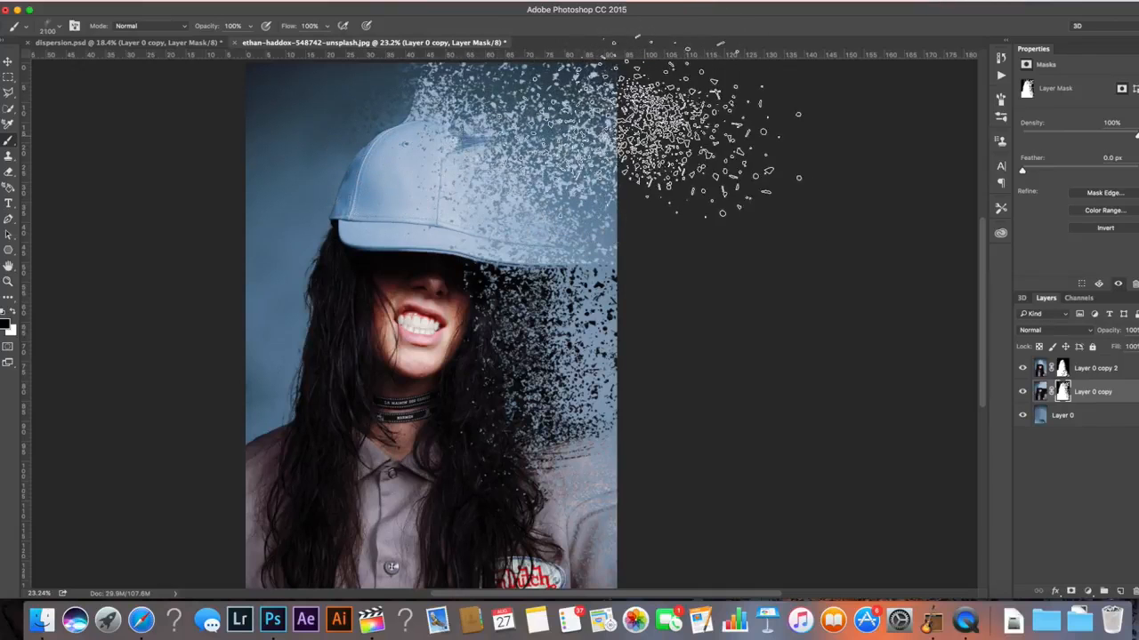
pyautogui.press('[')
pyautogui.press('[')
pyautogui.press('[')
pyautogui.press('[')
pyautogui.press('[')
pyautogui.press('[')
pyautogui.press('[')
pyautogui.press('[')
pyautogui.press('[')
pyautogui.press('[')
pyautogui.press('[')
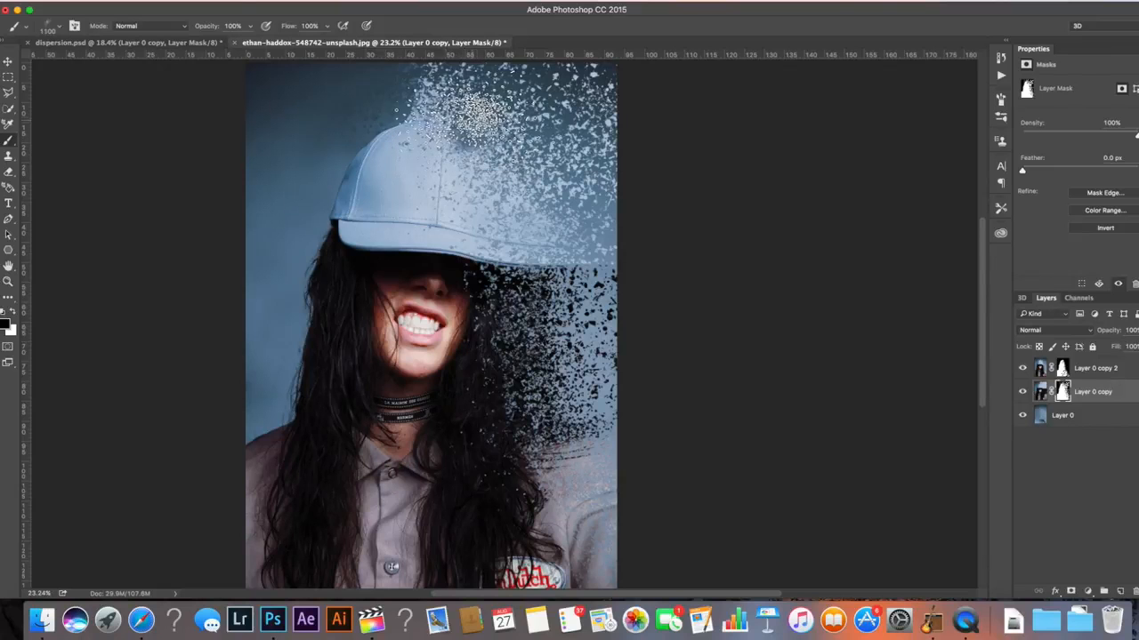
pyautogui.press('x')
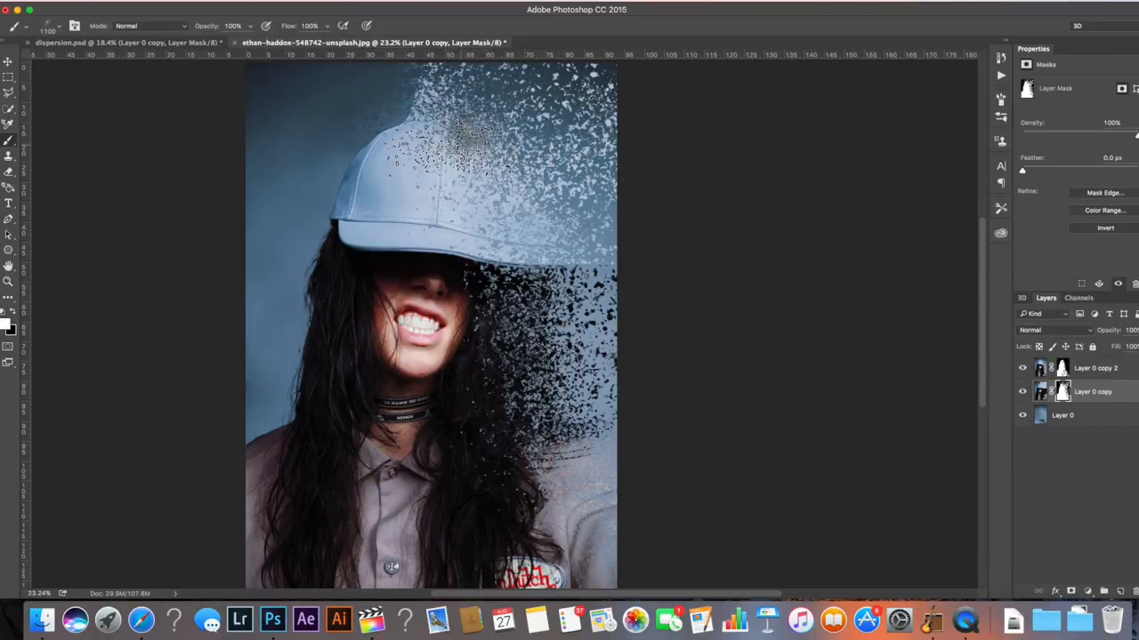
# Undo the last brush stamp on the mask and enlarge the brush to 3100 px
pyautogui.press('super+minus')
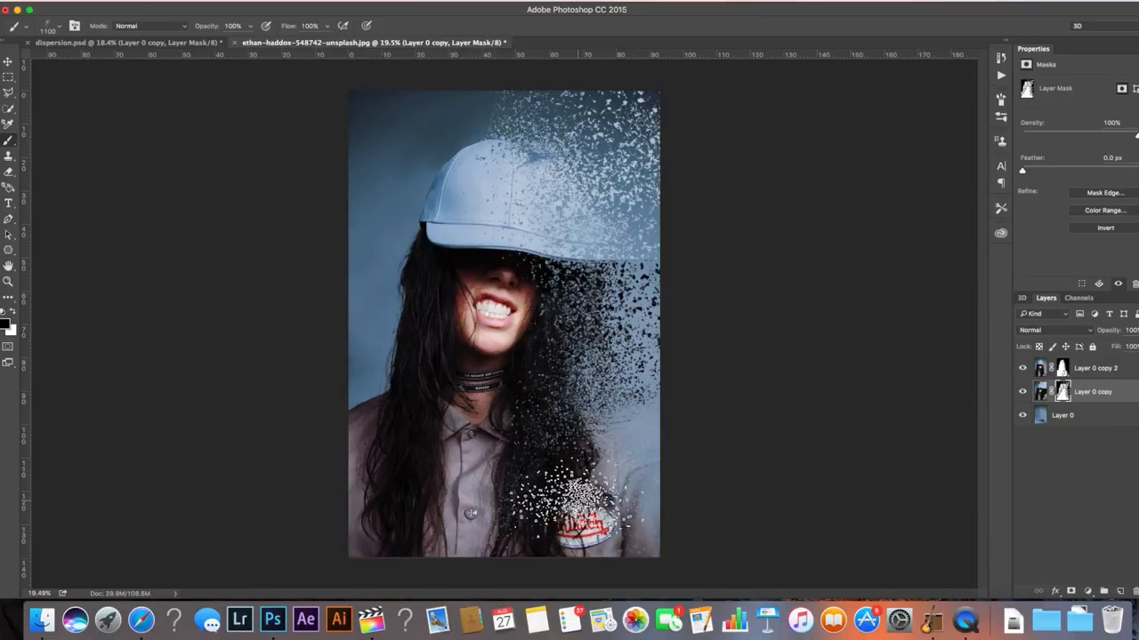
pyautogui.press('super+z')
pyautogui.press(']')
pyautogui.press(']')
pyautogui.press(']')
pyautogui.press(']')
pyautogui.press(']')
pyautogui.press(']')
pyautogui.press(']')
pyautogui.press(']')
pyautogui.press(']')
pyautogui.press(']')
pyautogui.press(']')
pyautogui.press(']')
pyautogui.press(']')
pyautogui.press(']')
pyautogui.press(']')
pyautogui.press(']')
pyautogui.press(']')
pyautogui.press(']')
pyautogui.press(']')
pyautogui.press(']')
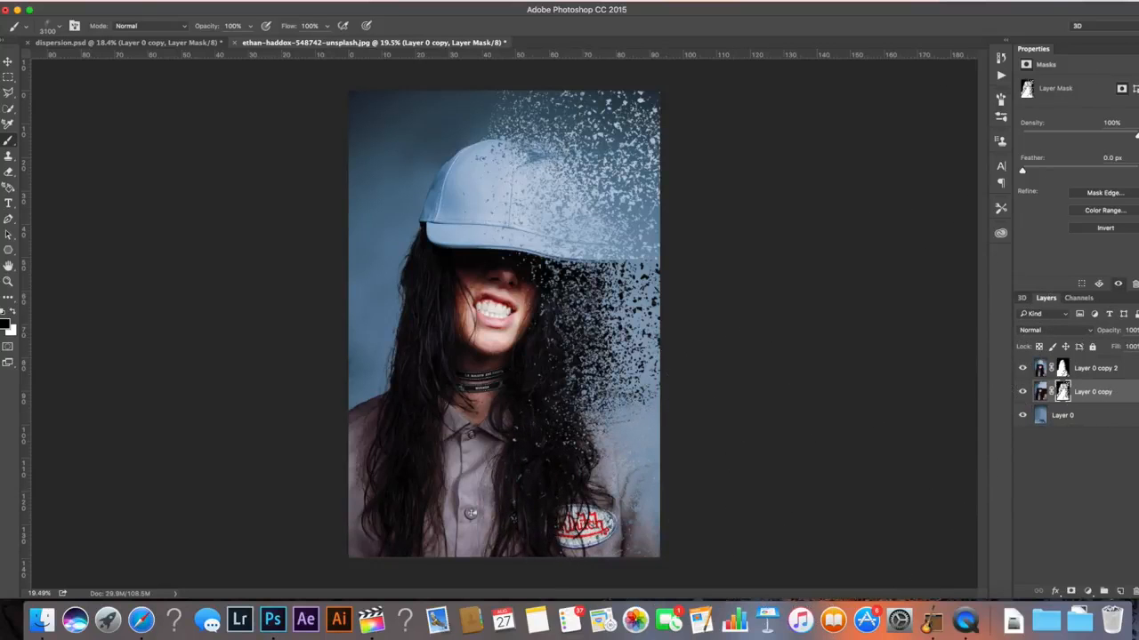
# Preview the dispersion result in full screen mode and return to the normal view
pyautogui.press('f')
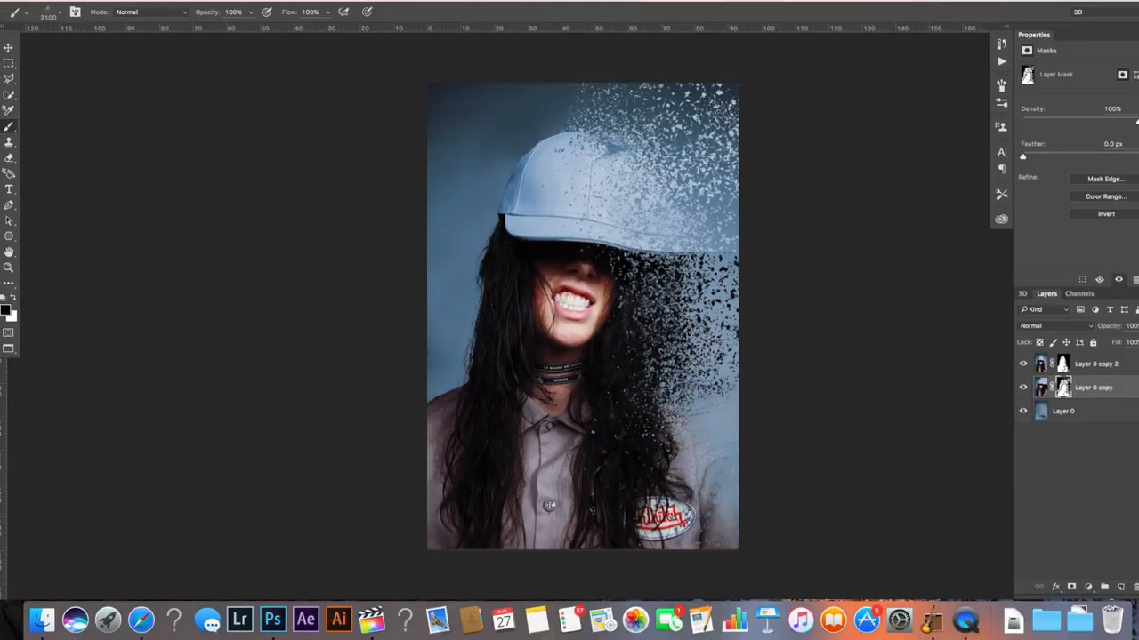
pyautogui.press('f')
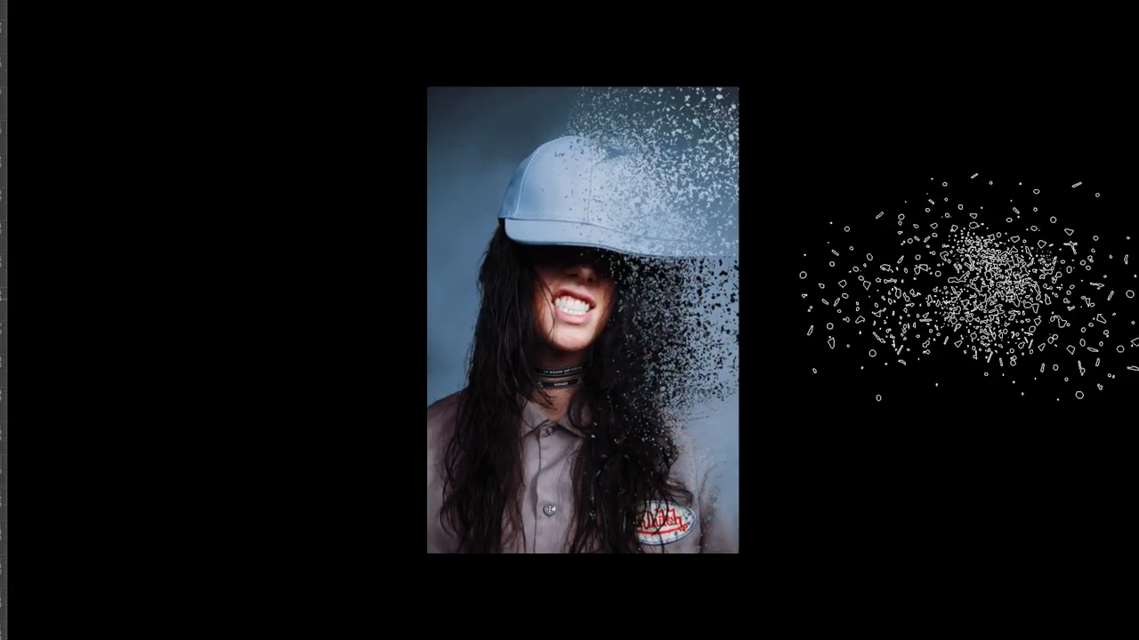
pyautogui.hotkey('ctrl', '+')
pyautogui.hotkey('ctrl', '+')
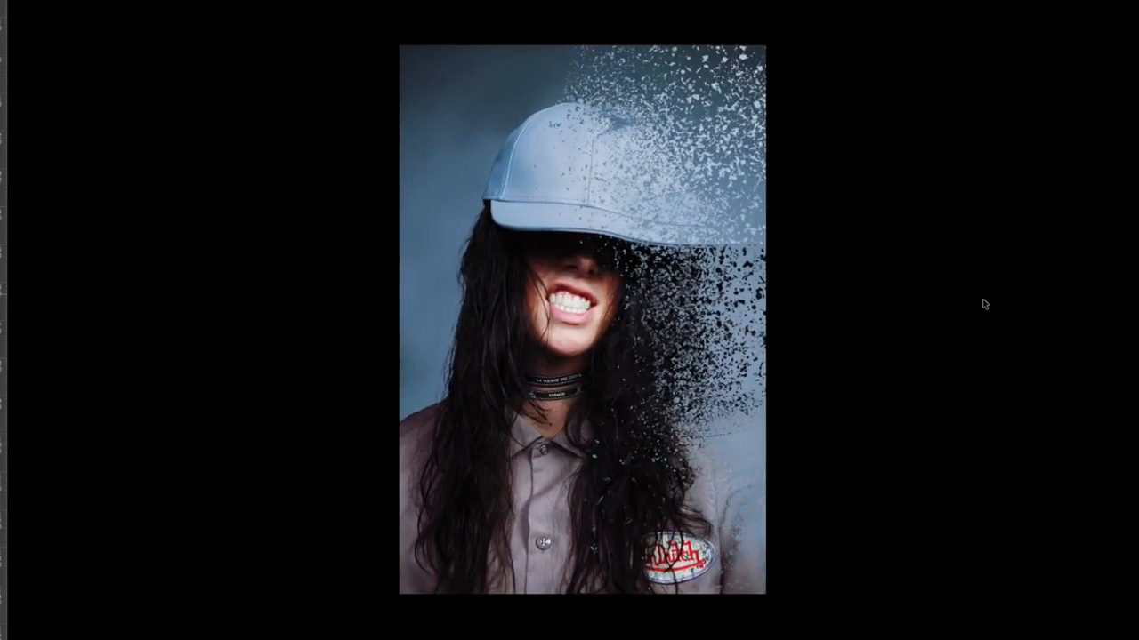
pyautogui.hotkey('ctrl', '-')
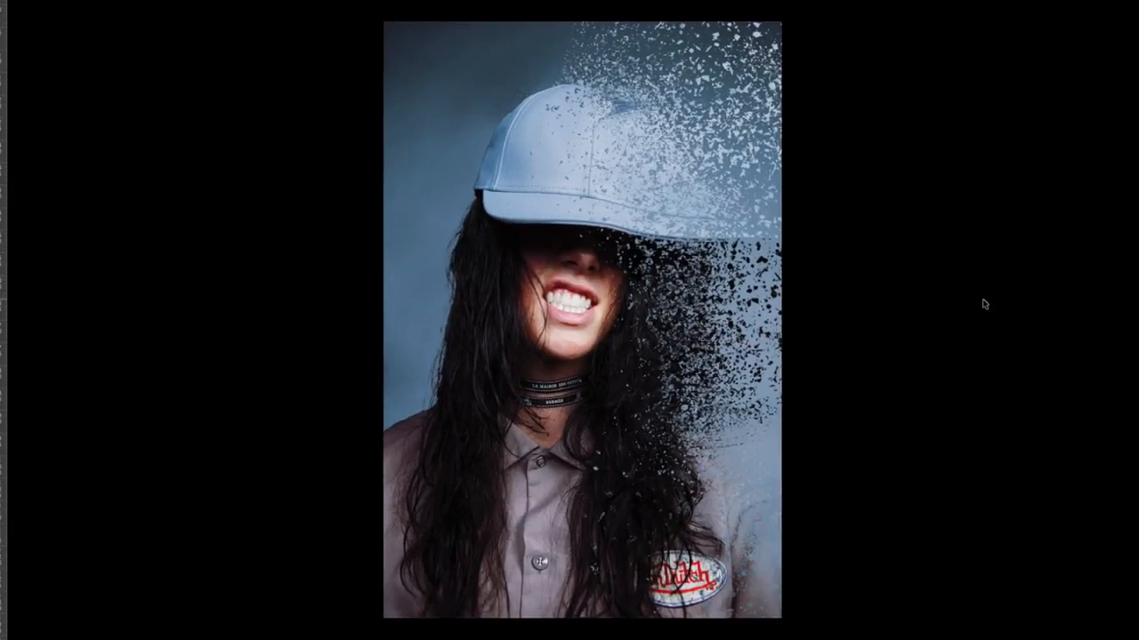
pyautogui.press('f')
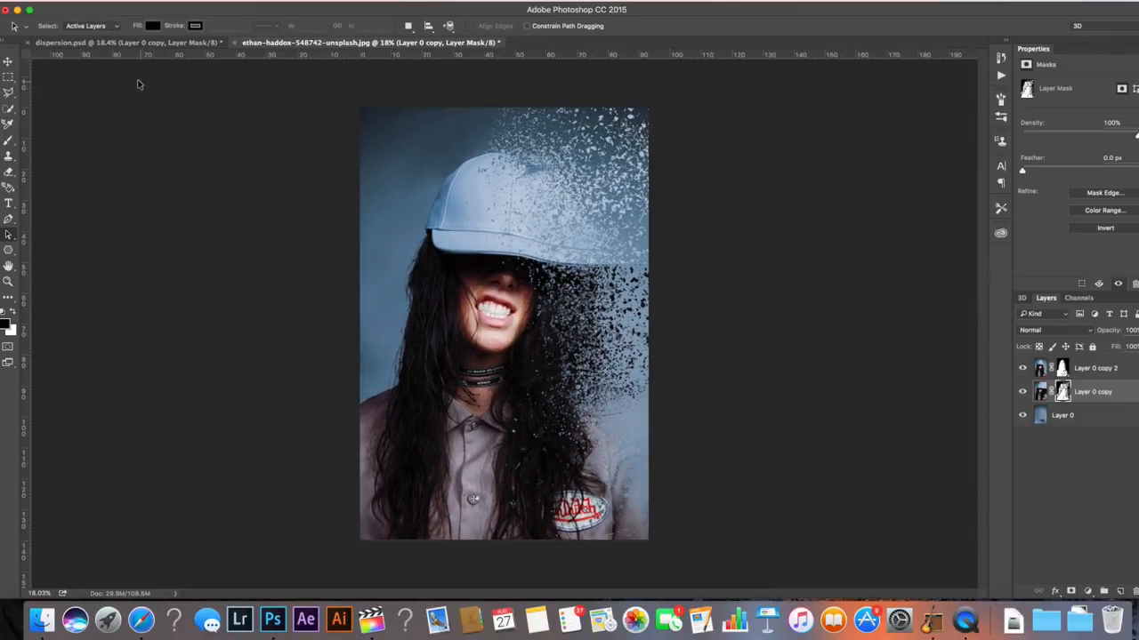
# Compare the image with the dispersion.psd document and return to the portrait document
pyautogui.click(139, 42)
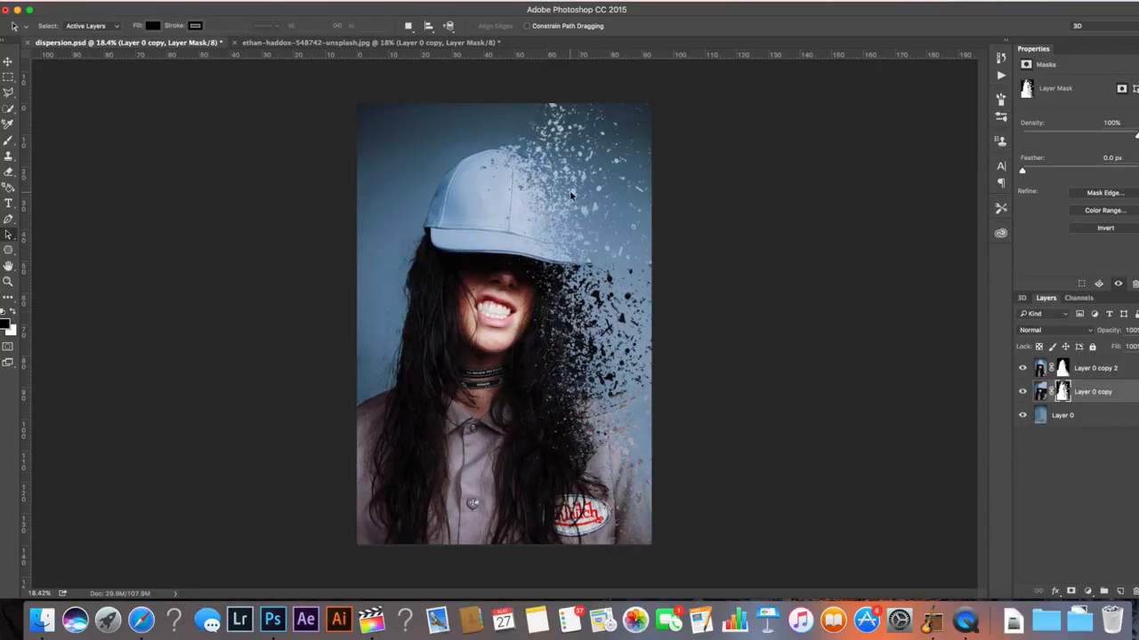
pyautogui.click(364, 42)
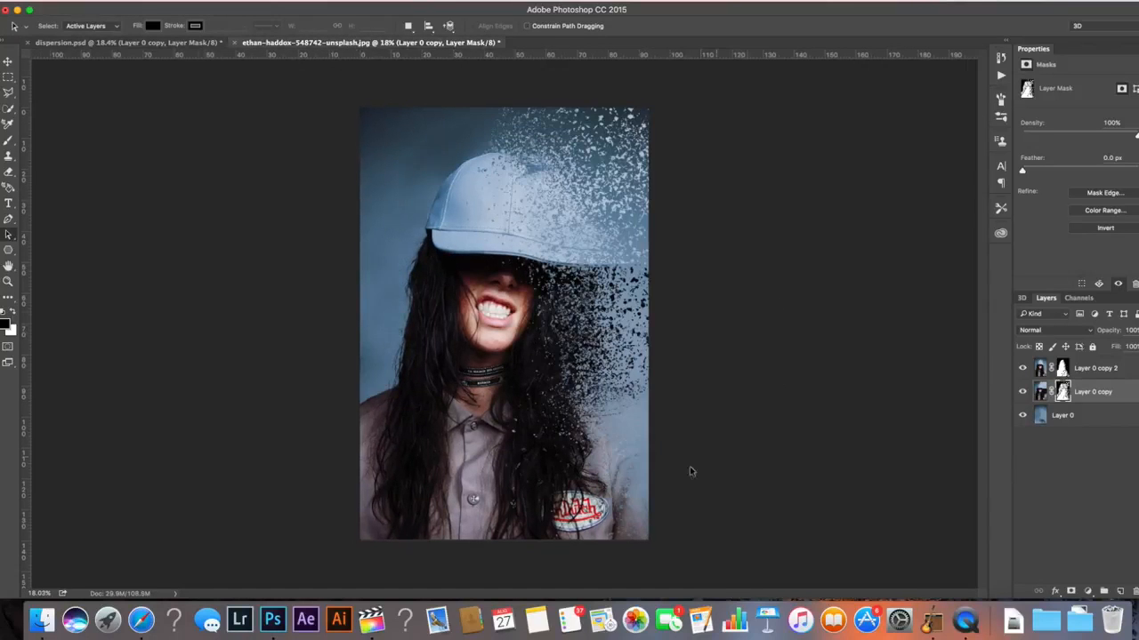